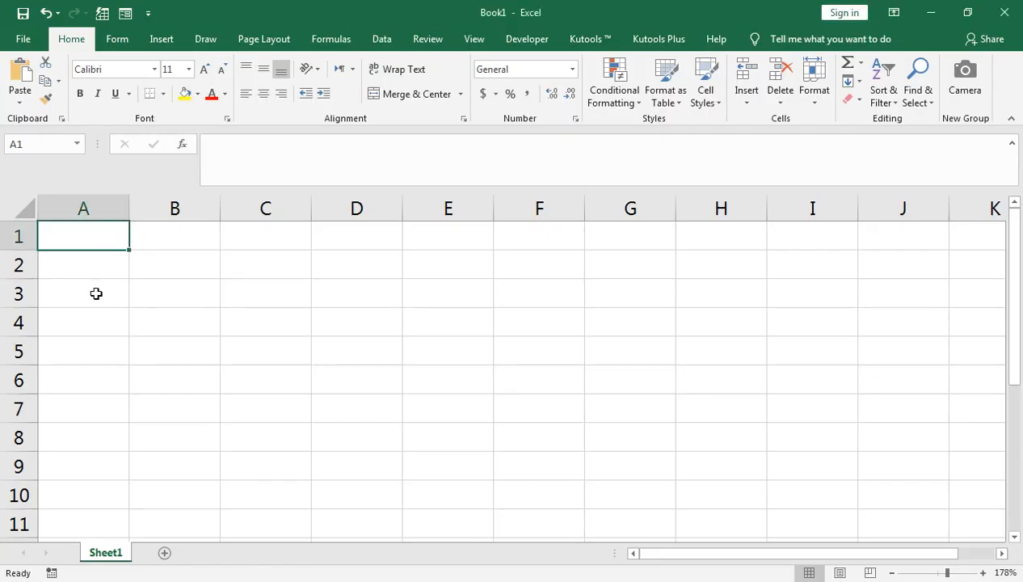
- Enter "Account Title" in cell A1 and the account holder's name in cell A2
{"action": "type", "text": "Accountt"}
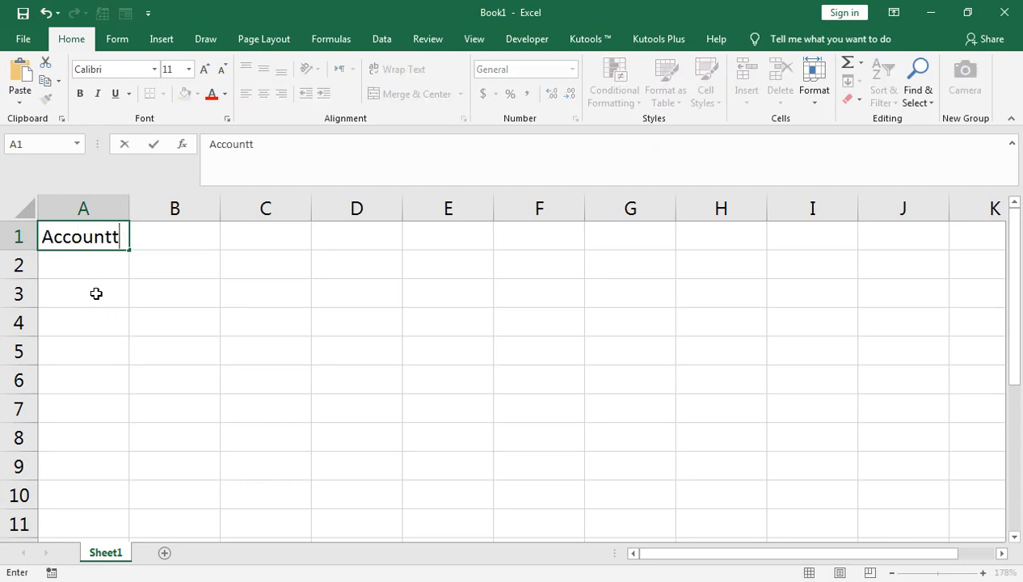
{"action": "key", "text": "BackSpace"}
{"action": "type", "text": "Title"}
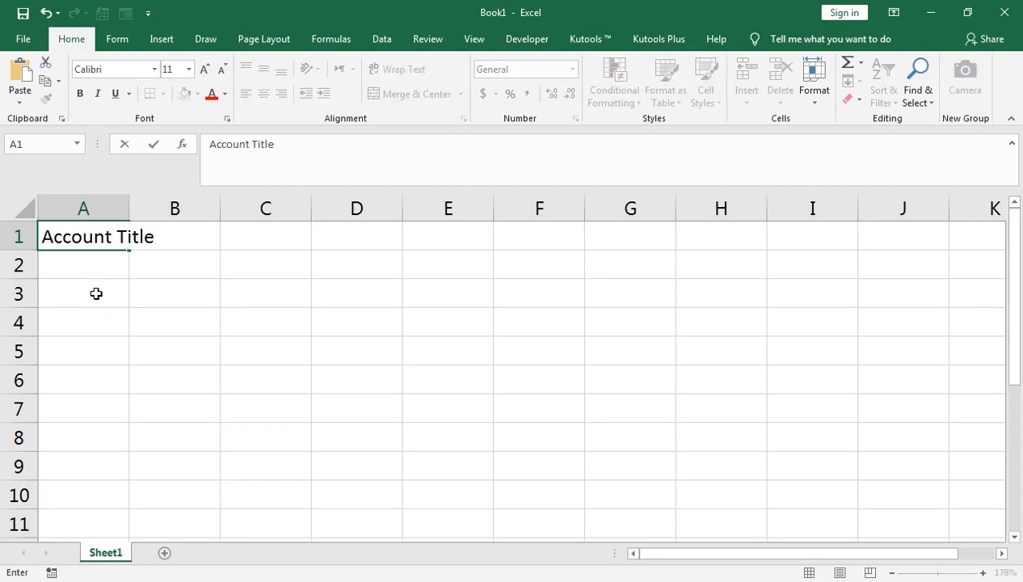
{"action": "key", "text": "Return"}
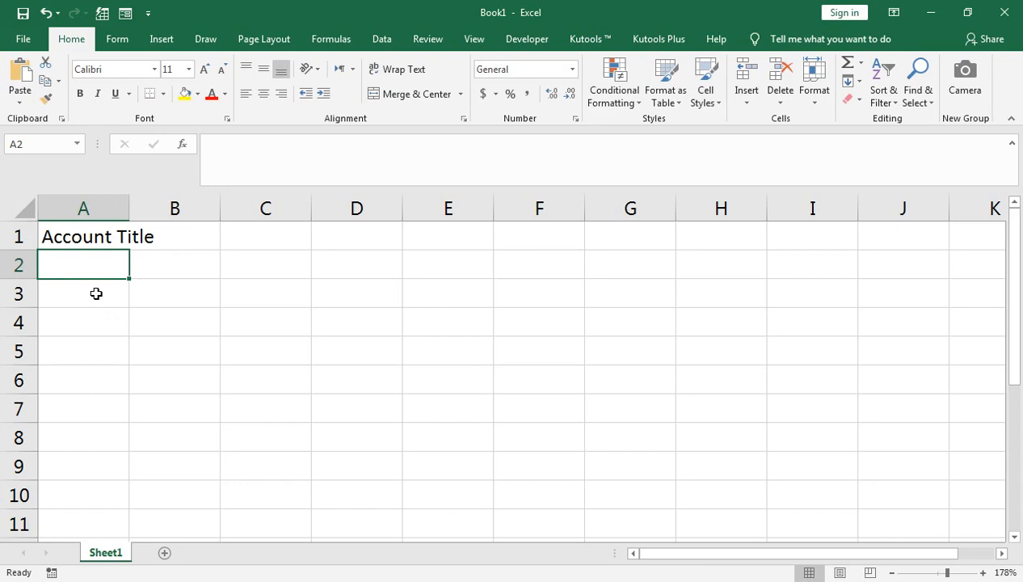
{"action": "type", "text": "Raza"}
{"action": "key", "text": "Return"}
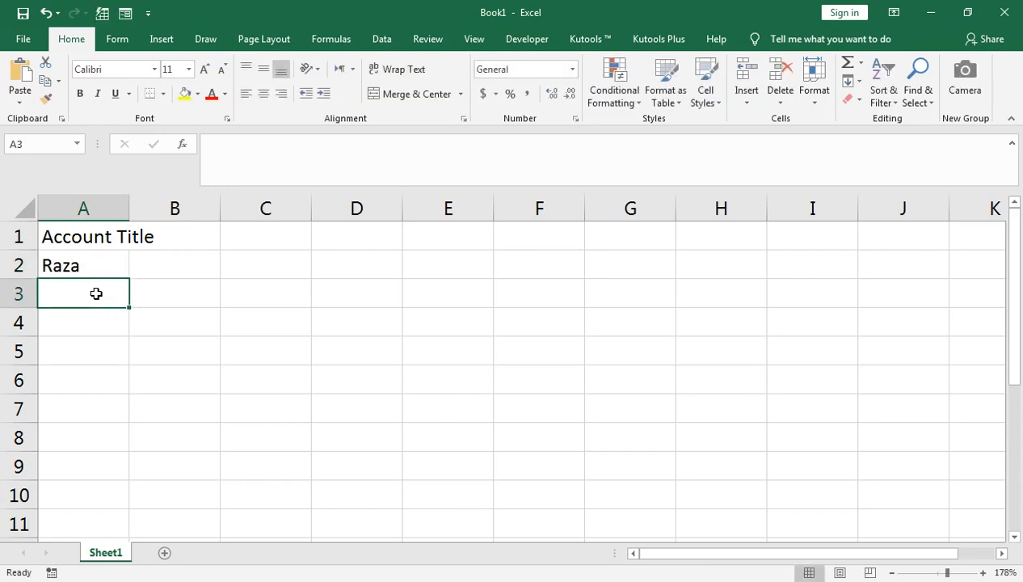
- Enter the column headers S no, Date, Details, in and out across cells A3 to E3
{"action": "type", "text": "S no"}
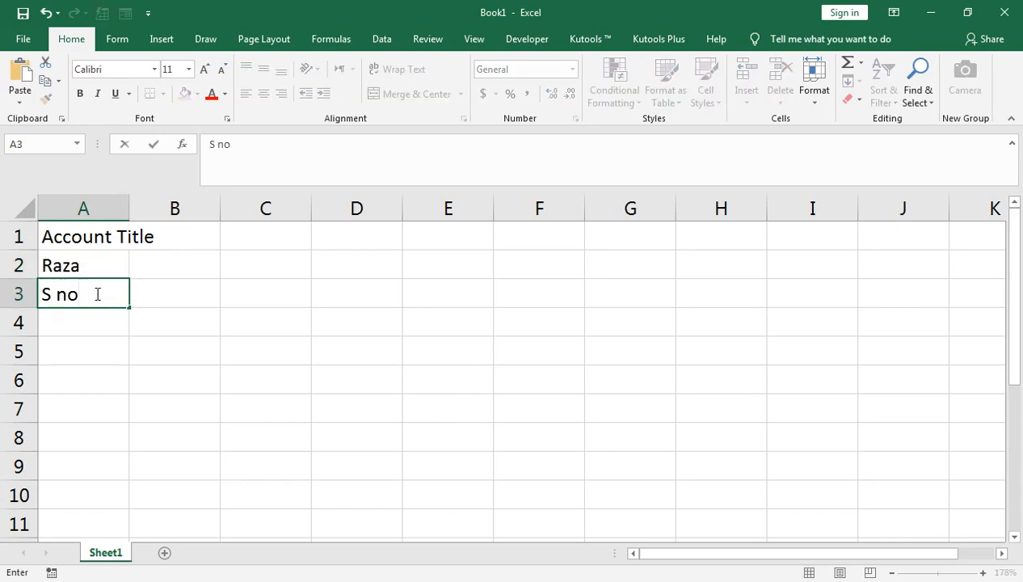
{"action": "key", "text": "Tab"}
{"action": "type", "text": "Date"}
{"action": "key", "text": "Tab"}
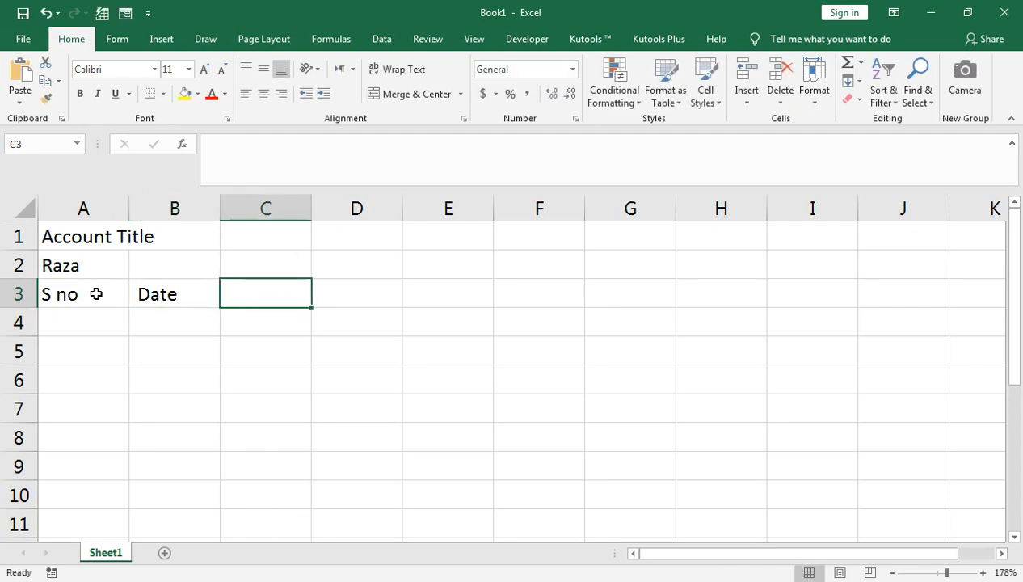
{"action": "type", "text": "D"}
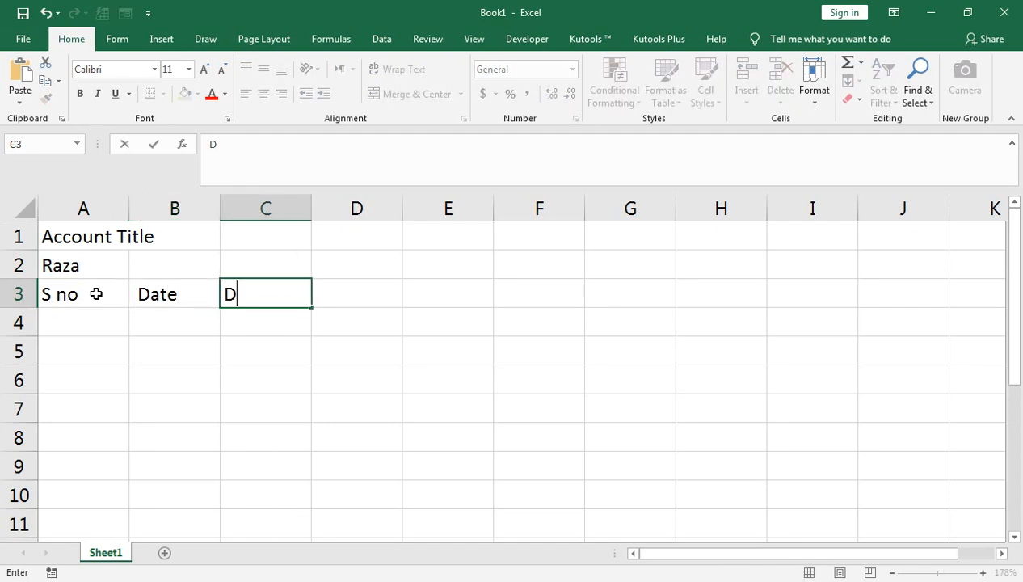
{"action": "type", "text": "etails"}
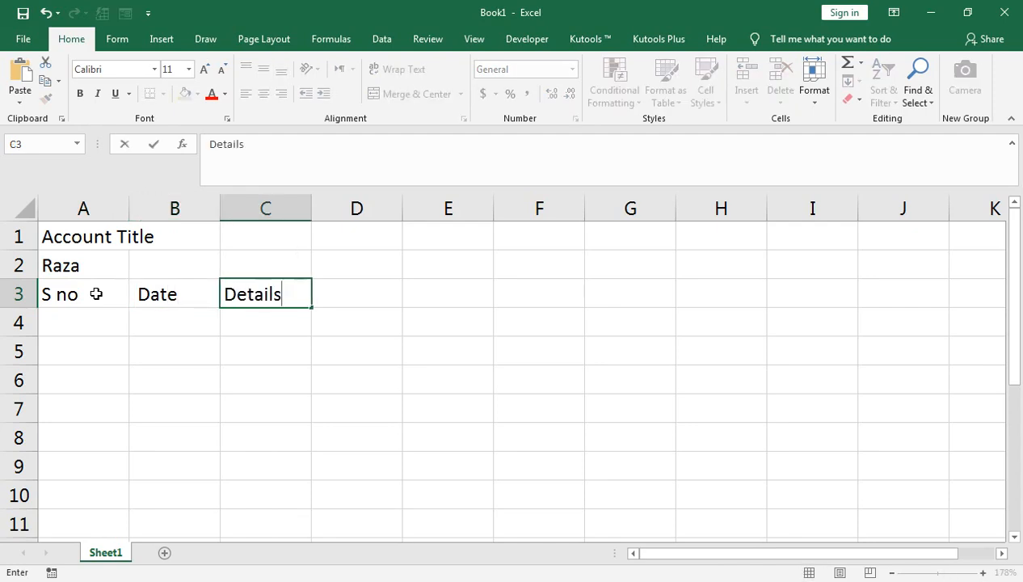
{"action": "key", "text": "Tab"}
{"action": "type", "text": "in"}
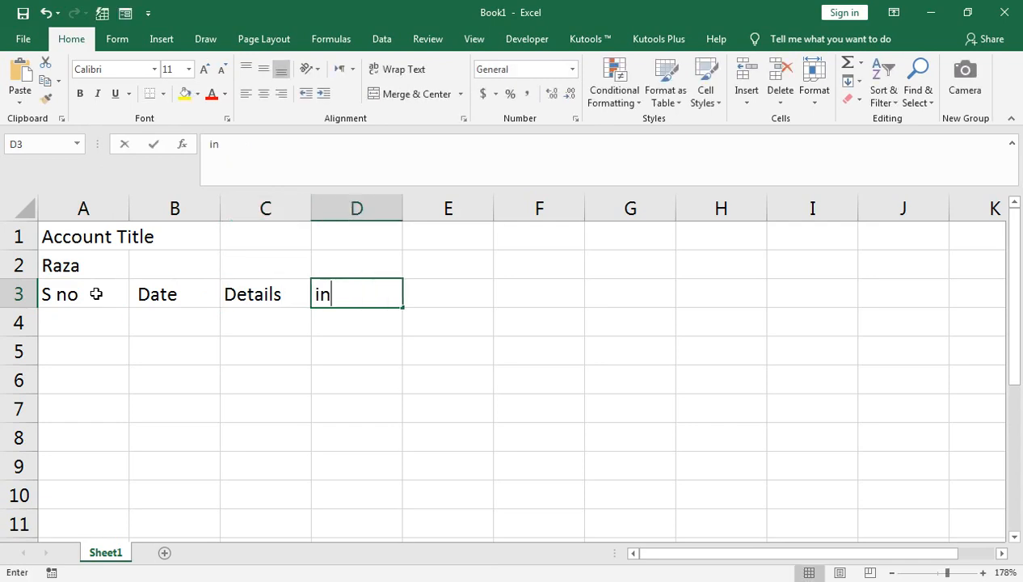
{"action": "key", "text": "Tab"}
{"action": "type", "text": "out"}
{"action": "key", "text": "Tab"}
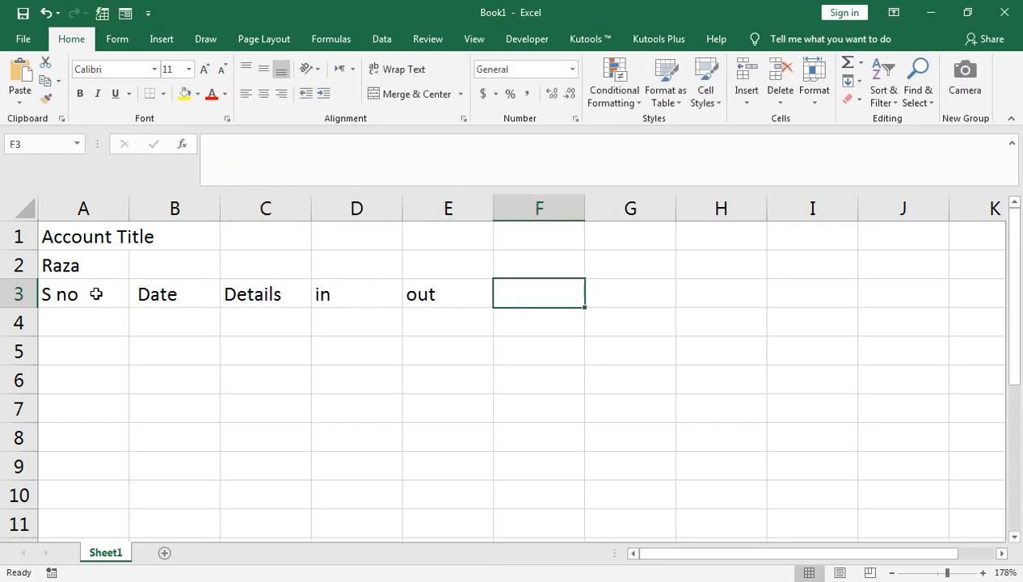
- Merge and center cells D2 and E2 above the in and out headers
{"action": "key", "text": "Up"}
{"action": "key", "text": "Left"}
{"action": "key", "text": "Left"}
{"action": "key", "text": "shift+Right"}
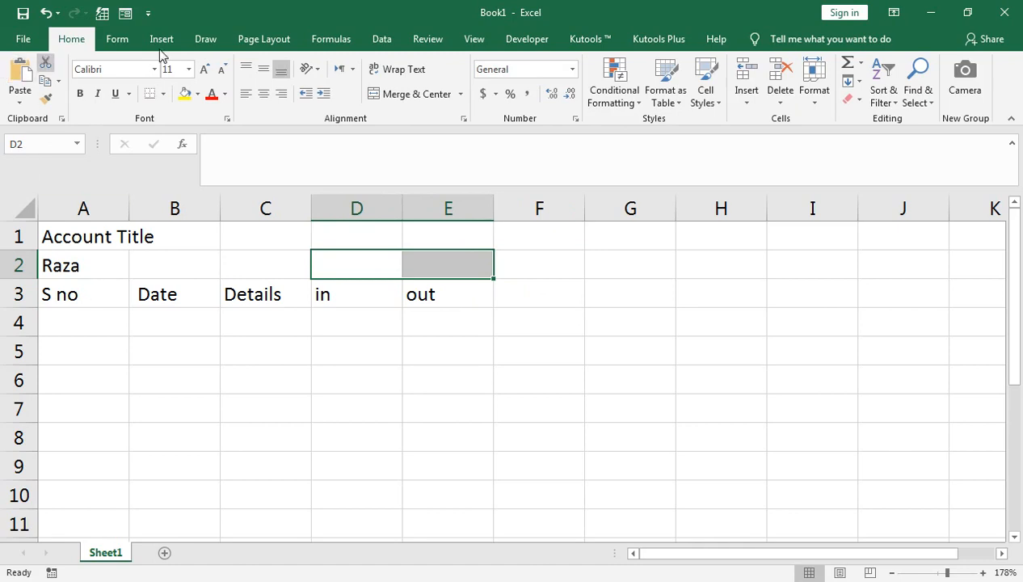
{"action": "left_click", "coordinate": [412, 94]}
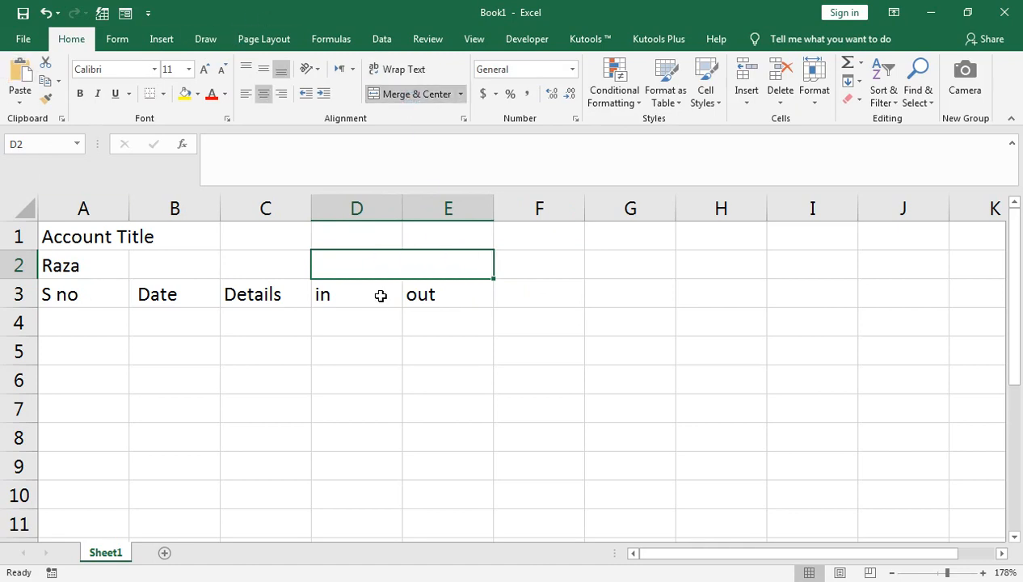
- Enter the label "Opening Balance" in the merged cell D2:E2
{"action": "type", "text": "Openaing"}
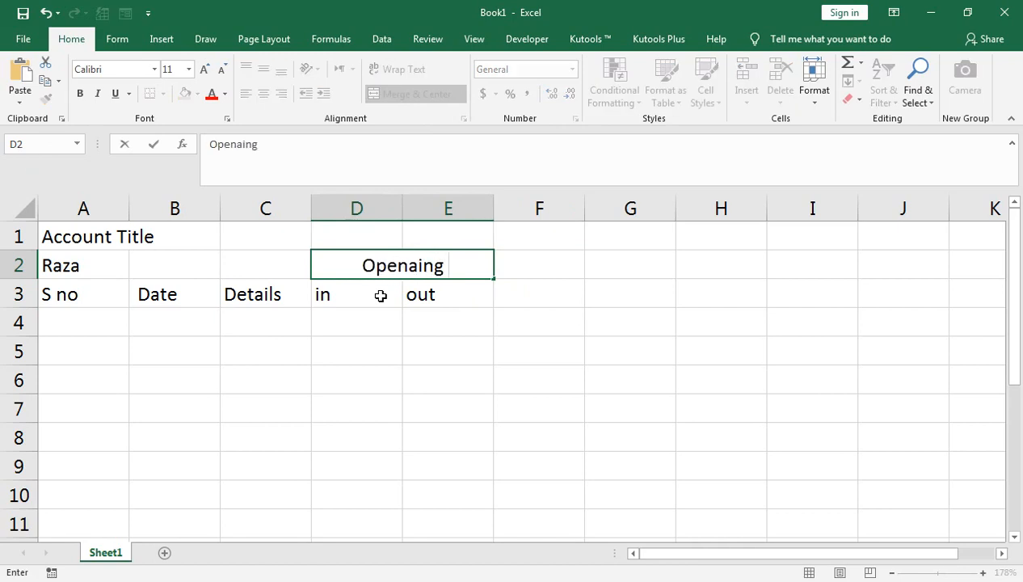
{"action": "key", "text": "BackSpace"}
{"action": "key", "text": "BackSpace"}
{"action": "key", "text": "BackSpace"}
{"action": "key", "text": "BackSpace"}
{"action": "key", "text": "BackSpace"}
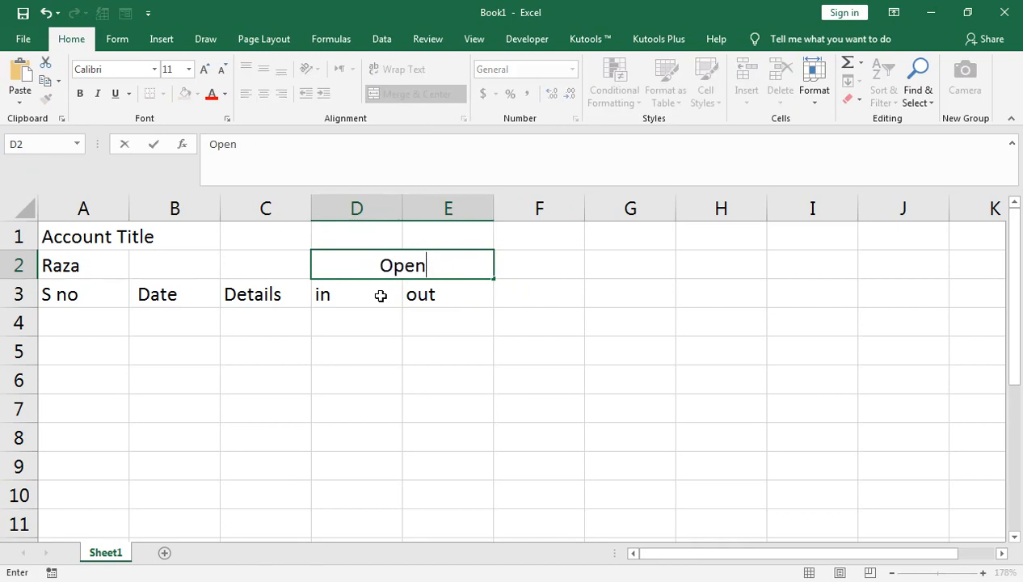
{"action": "type", "text": "ing Balance"}
{"action": "key", "text": "Return"}
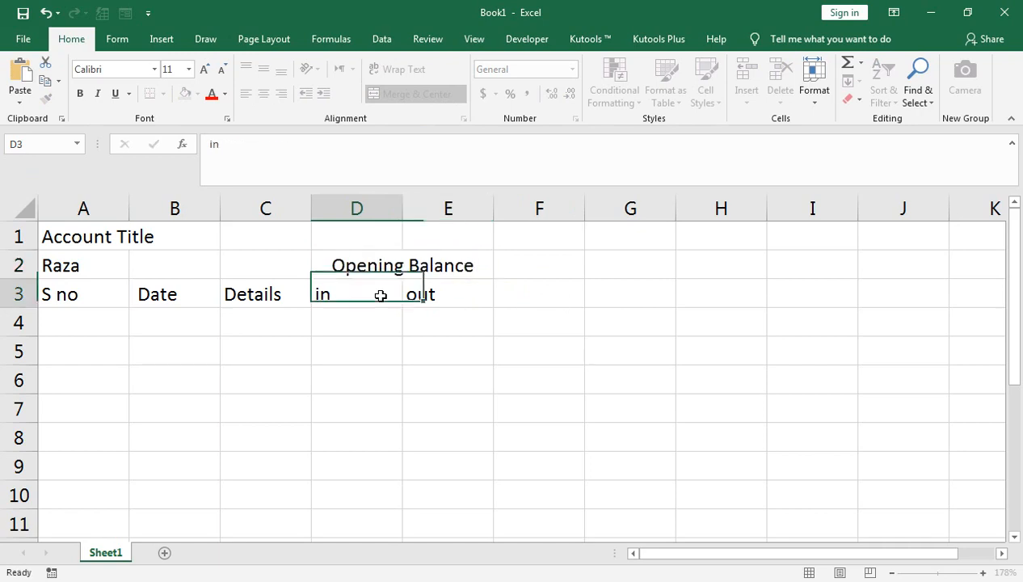
- Add the header "Balance" in cell F3 and enter 10000 as the opening balance in F2
{"action": "key", "text": "Right"}
{"action": "key", "text": "Right"}
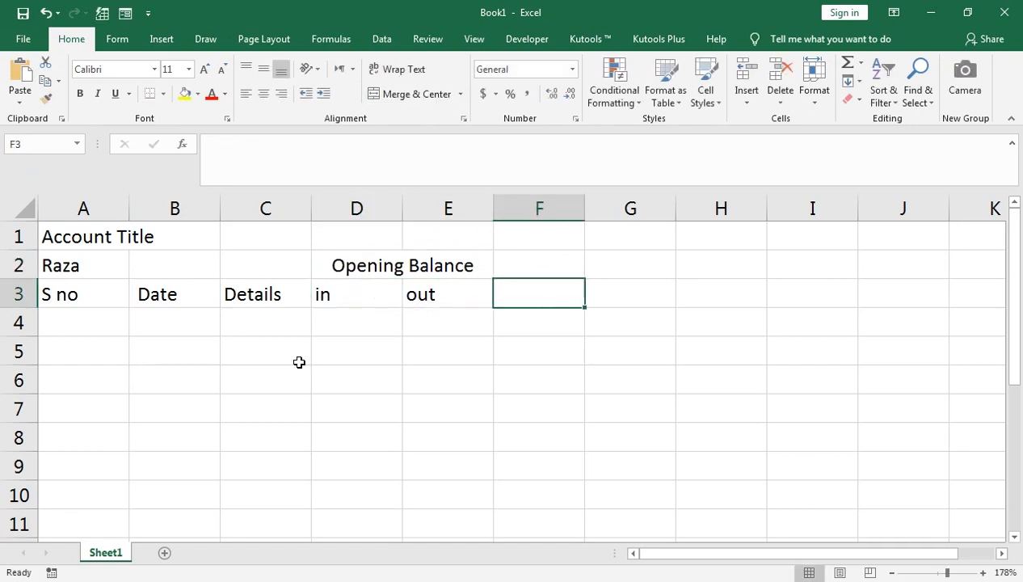
{"action": "type", "text": "Balance"}
{"action": "key", "text": "Return"}
{"action": "key", "text": "Up"}
{"action": "key", "text": "Up"}
{"action": "type", "text": "10000"}
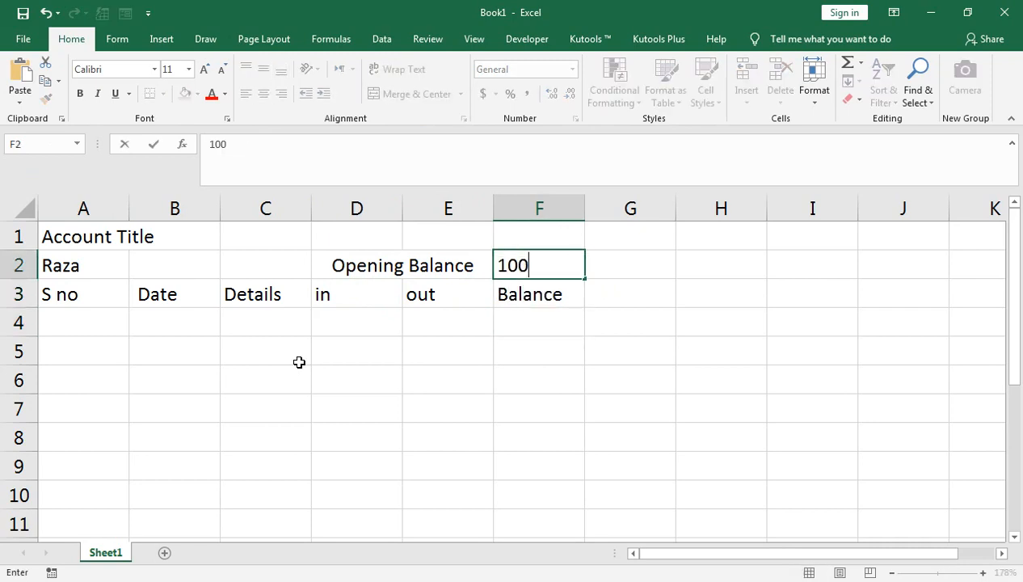
{"action": "key", "text": "Return"}
- Enter 1 as the first serial number in cell A4
{"action": "key", "text": "Up"}
{"action": "key", "text": "Down"}
{"action": "key", "text": "Left"}
{"action": "key", "text": "Left"}
{"action": "key", "text": "Left"}
{"action": "key", "text": "Down"}
{"action": "key", "text": "Down"}
{"action": "key", "text": "Left"}
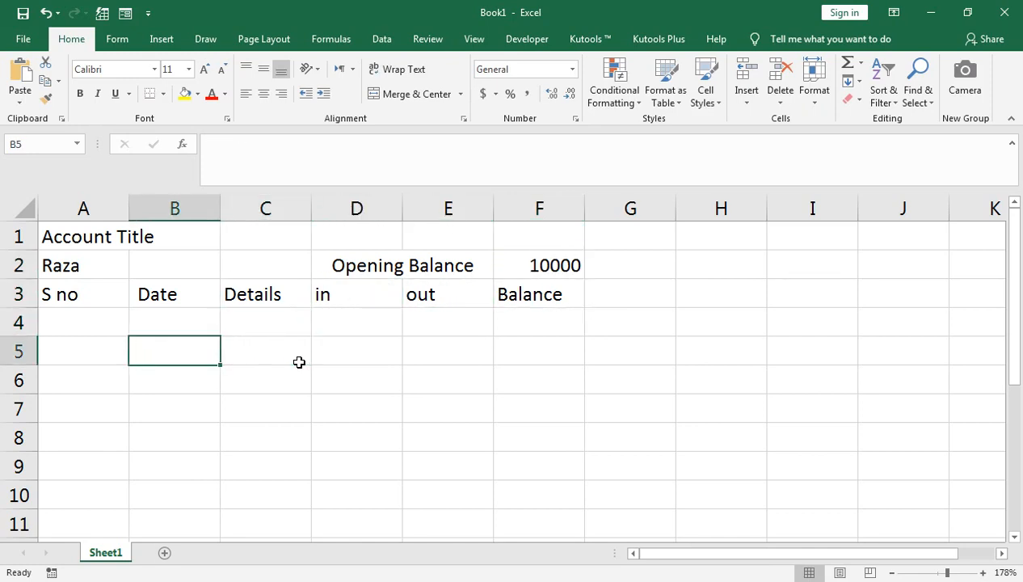
{"action": "key", "text": "Up"}
{"action": "key", "text": "Up"}
{"action": "key", "text": "Left"}
{"action": "key", "text": "Down"}
{"action": "type", "text": "1"}
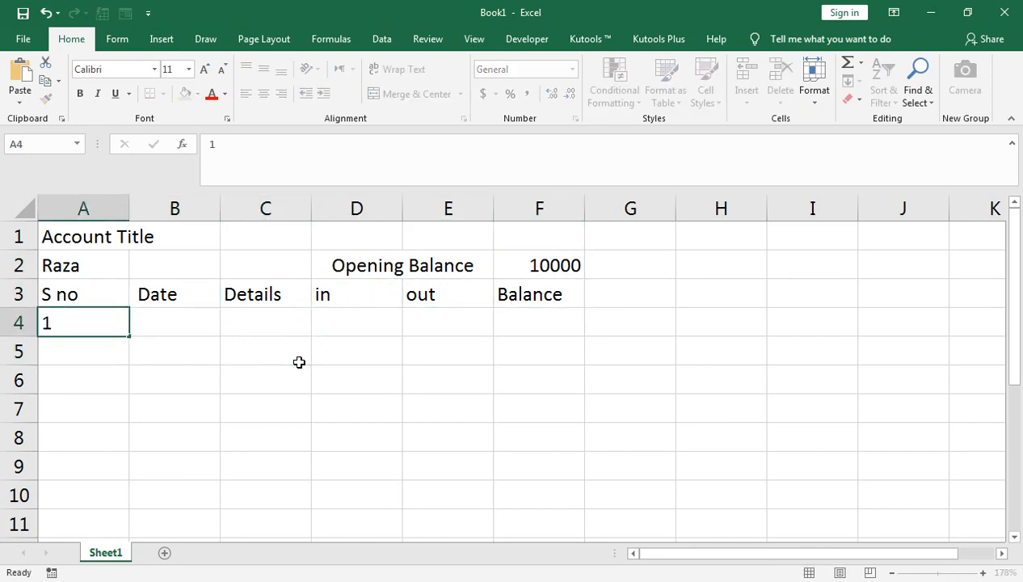
{"action": "key", "text": "Return"}
- Fill a linear series down column A from A4 with step value 1 and stop value 30
{"action": "key", "text": "Up"}
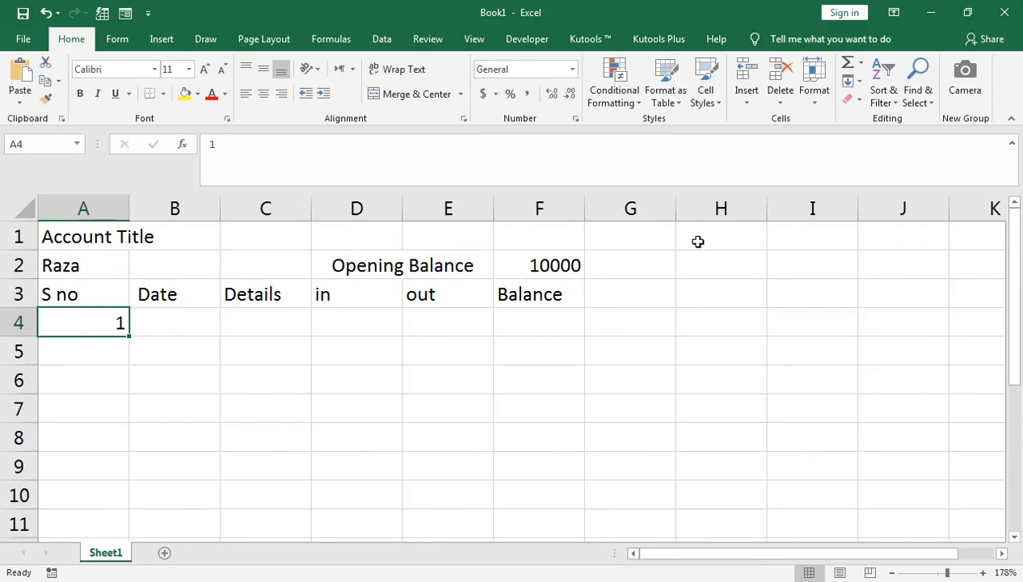
{"action": "left_click", "coordinate": [850, 80]}
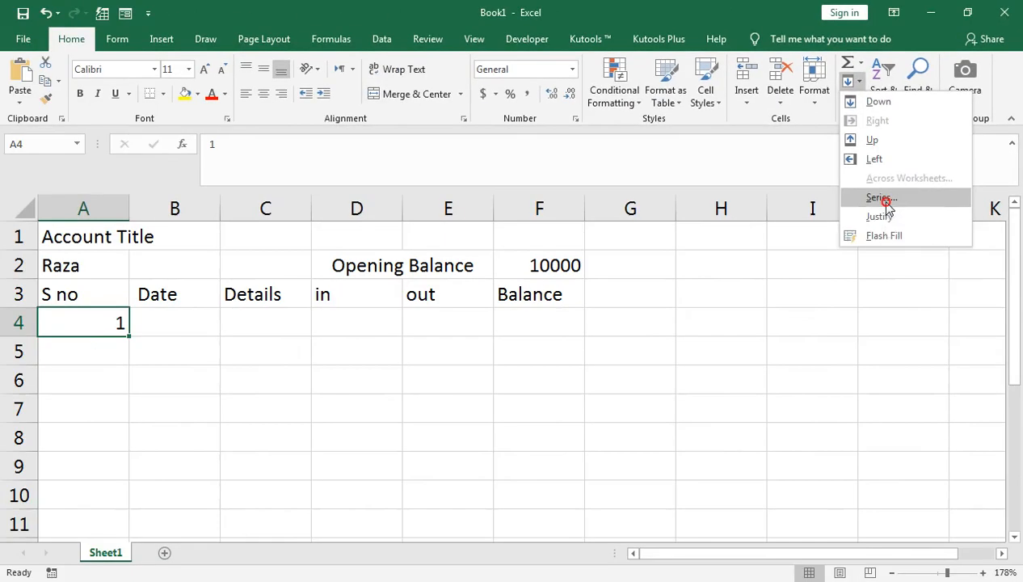
{"action": "left_click", "coordinate": [747, 396]}
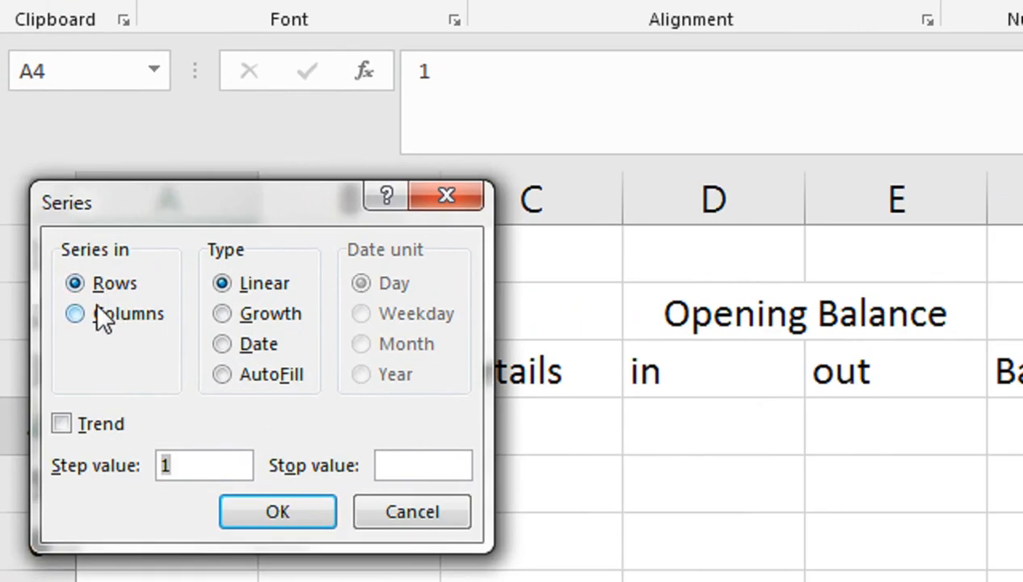
{"action": "left_click", "coordinate": [95, 310]}
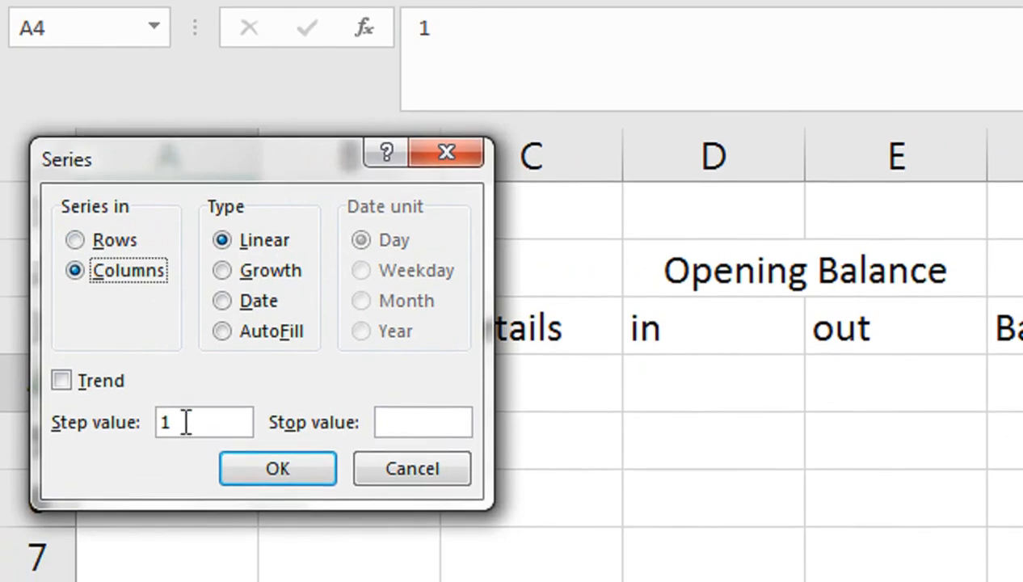
{"action": "left_click", "coordinate": [389, 422]}
{"action": "type", "text": "30"}
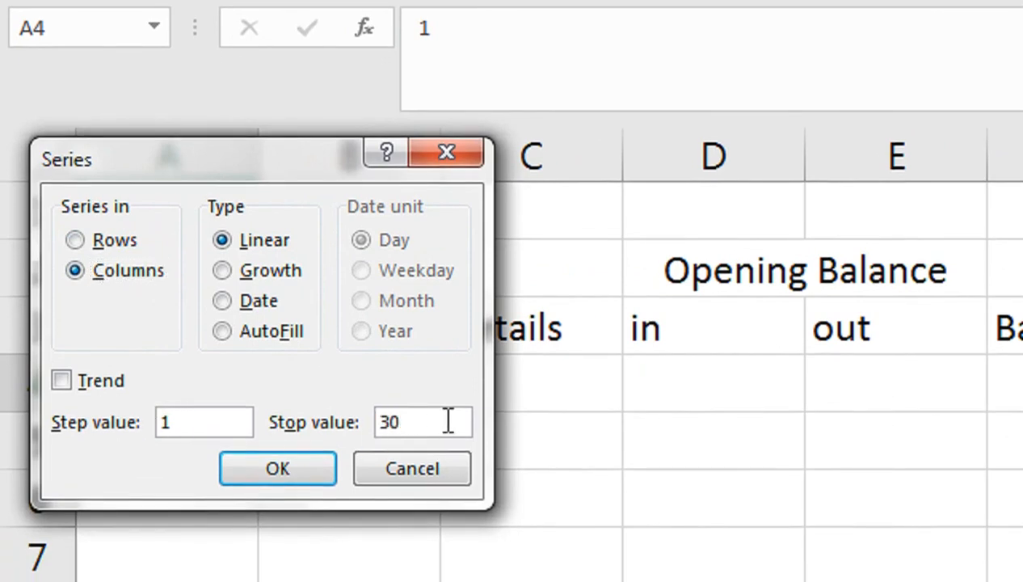
{"action": "left_click", "coordinate": [303, 468]}
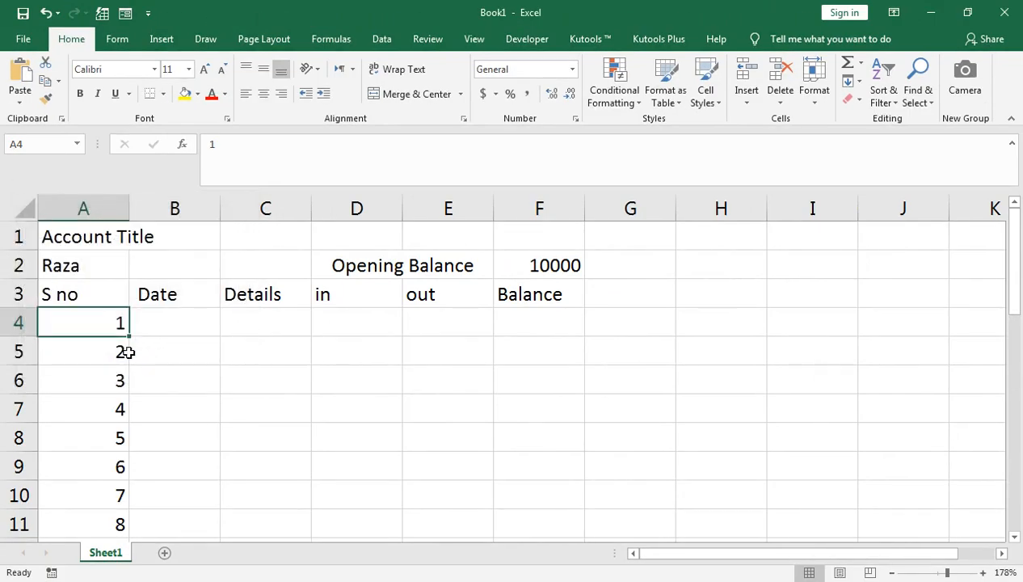
{"action": "key", "text": "ctrl+Down"}
{"action": "key", "text": "ctrl+Up"}
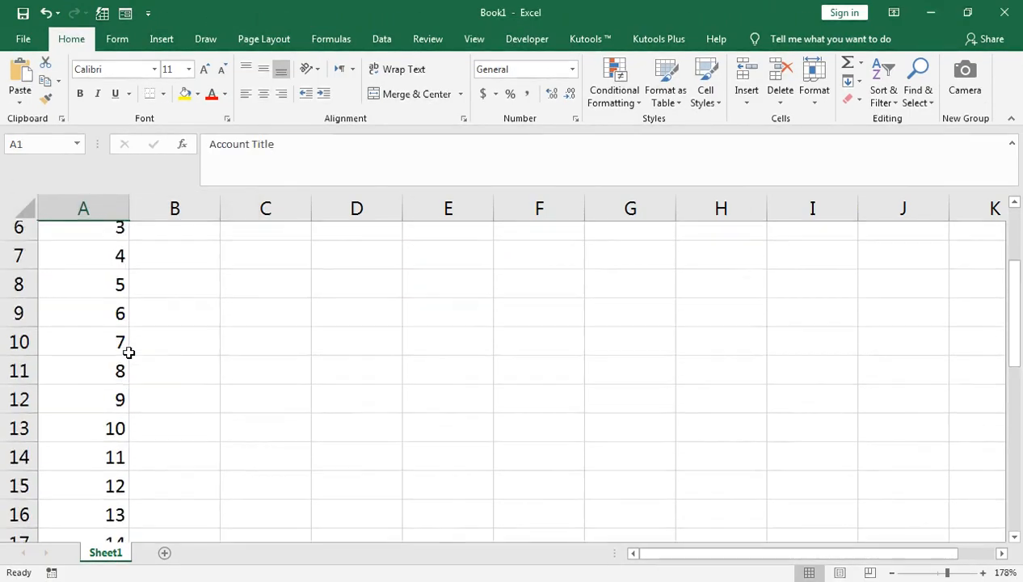
- Narrow column A slightly and center the headers in A3:F3 both horizontally and vertically
{"action": "key", "text": "Down"}
{"action": "key", "text": "Down"}
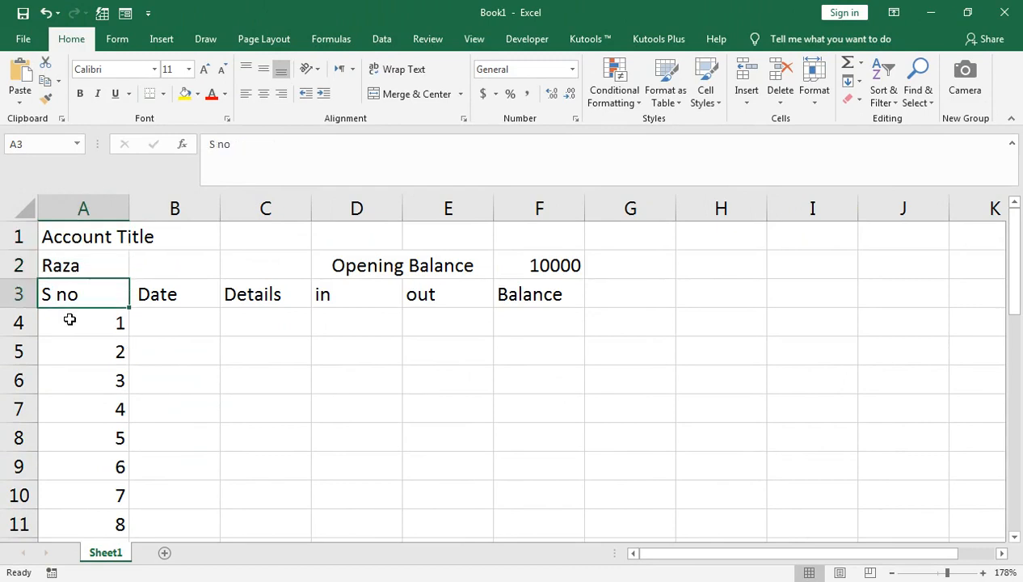
{"action": "left_click_drag", "start_coordinate": [129, 209], "coordinate": [114, 211]}
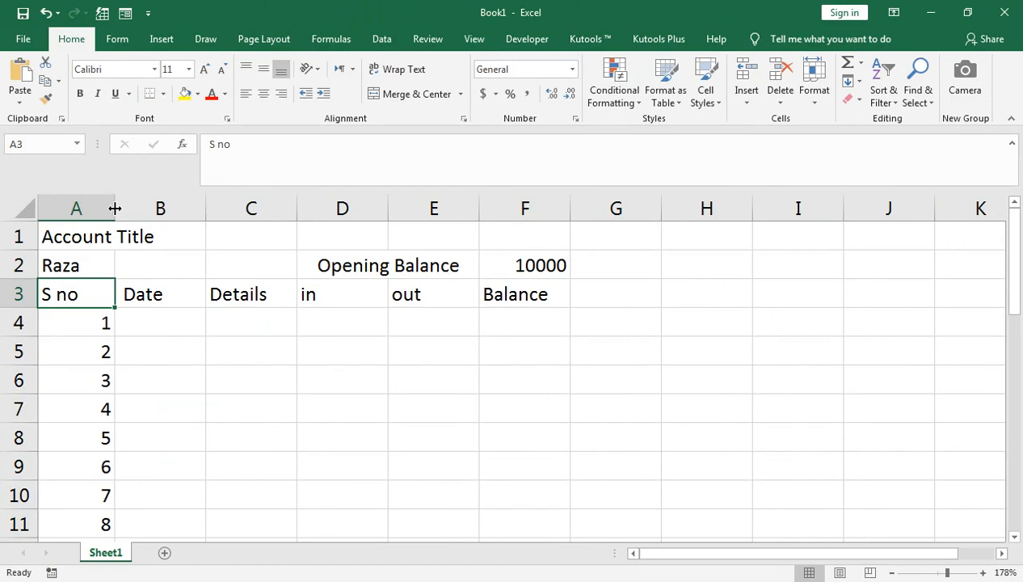
{"action": "key", "text": "shift+Right"}
{"action": "key", "text": "shift+Right"}
{"action": "key", "text": "shift+Right"}
{"action": "key", "text": "shift+Right"}
{"action": "key", "text": "shift+Right"}
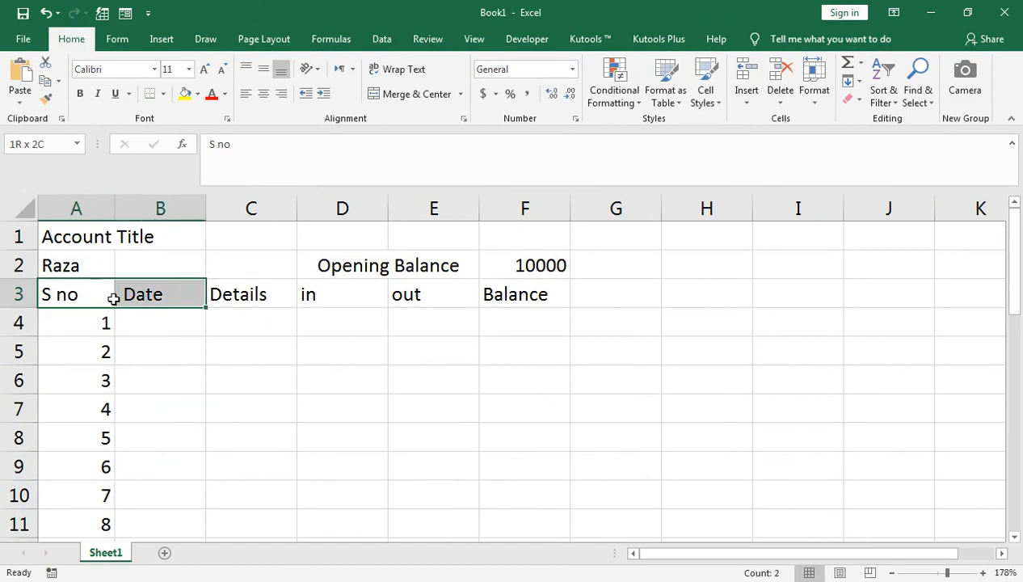
{"action": "left_click", "coordinate": [262, 95]}
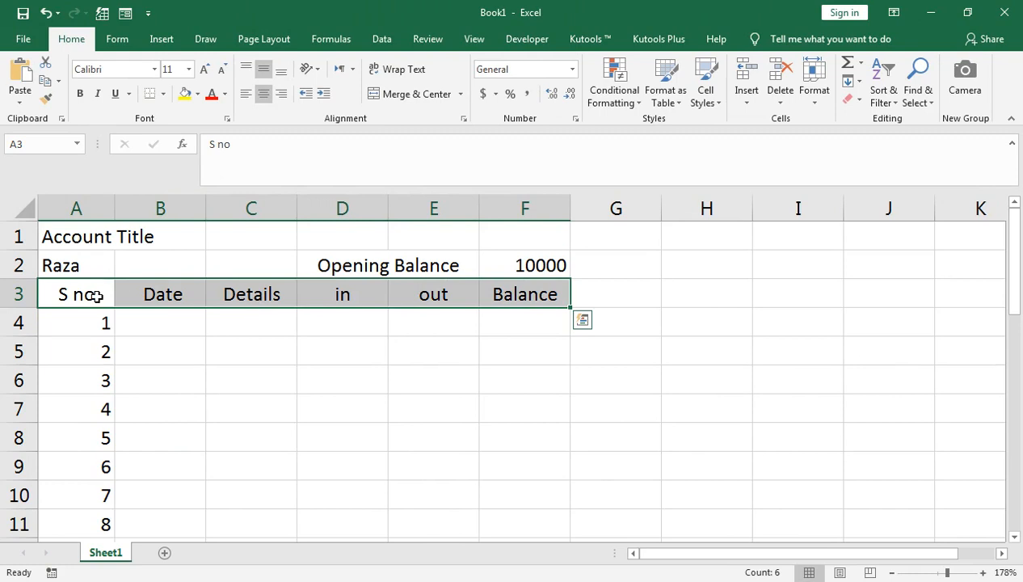
- Apply All Borders to the ledger table from the header row down through serial number 30, columns A to F
{"action": "key", "text": "ctrl+shift+Down"}
{"action": "left_click", "coordinate": [163, 94]}
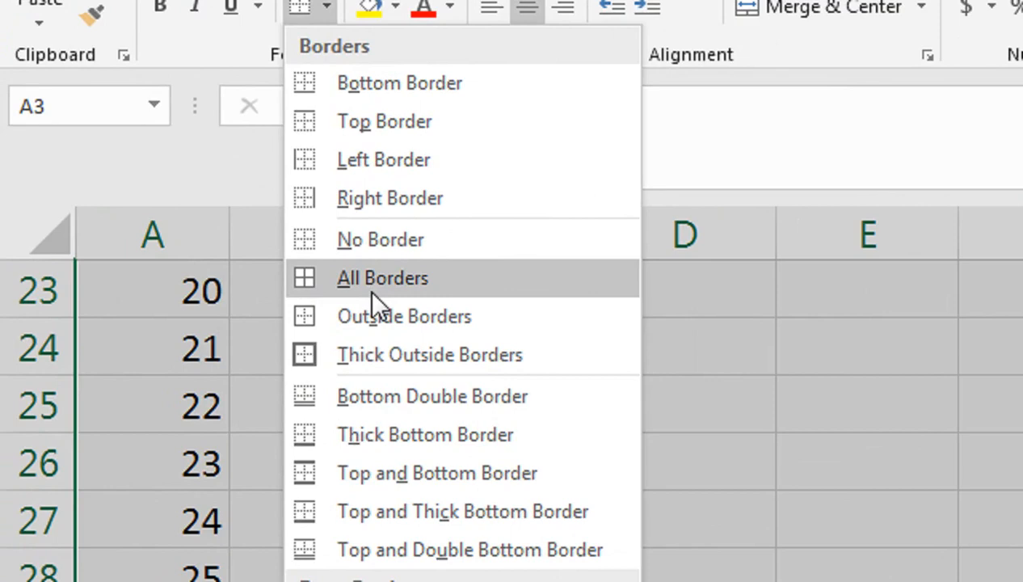
{"action": "left_click", "coordinate": [368, 288]}
{"action": "scroll", "coordinate": [194, 267], "scroll_direction": "up", "scroll_amount": 7}
{"action": "scroll", "coordinate": [203, 293], "scroll_direction": "down", "scroll_amount": 4}
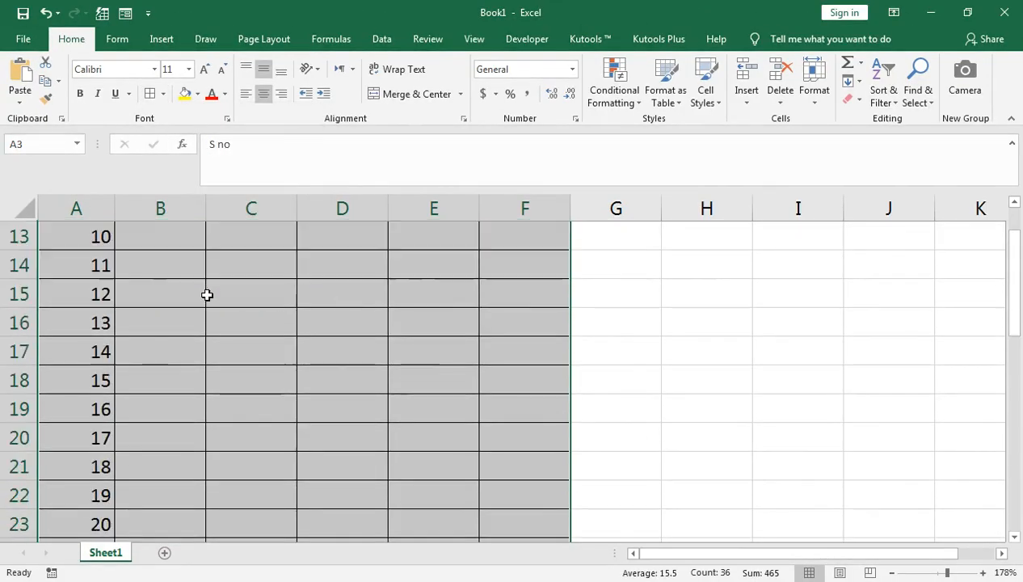
- Merge and center cells A34 to E34 directly below the last serial number row
{"action": "scroll", "coordinate": [144, 463], "scroll_direction": "down", "scroll_amount": 5}
{"action": "left_click_drag", "start_coordinate": [111, 408], "coordinate": [113, 410]}
{"action": "key", "text": "shift+Right"}
{"action": "key", "text": "shift+Right"}
{"action": "key", "text": "shift+Right"}
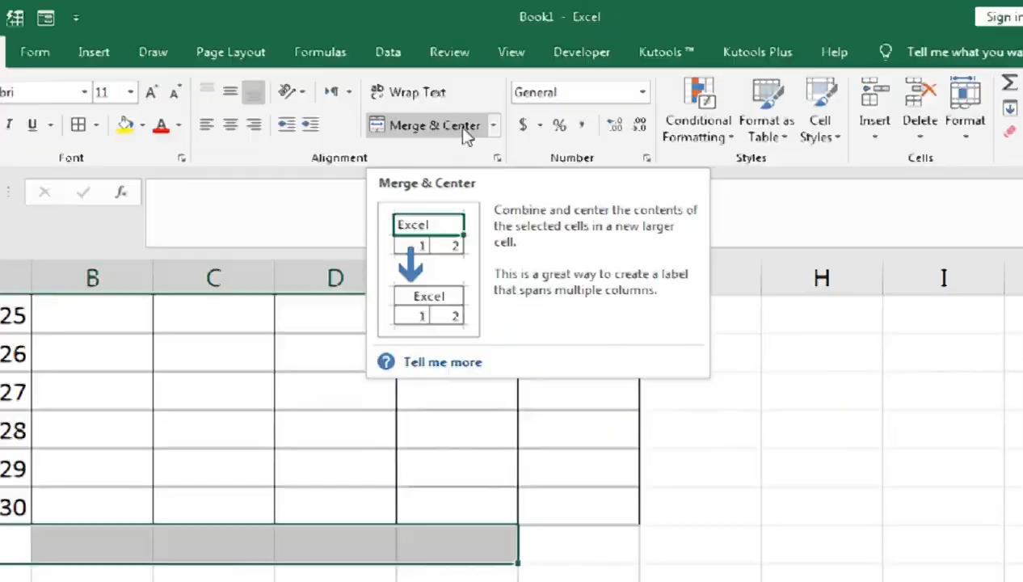
{"action": "left_click", "coordinate": [440, 98]}
- Enter the label "Balance" in the merged cell A34:E34
{"action": "left_click", "coordinate": [515, 406]}
{"action": "left_click", "coordinate": [388, 406]}
{"action": "type", "text": "B"}
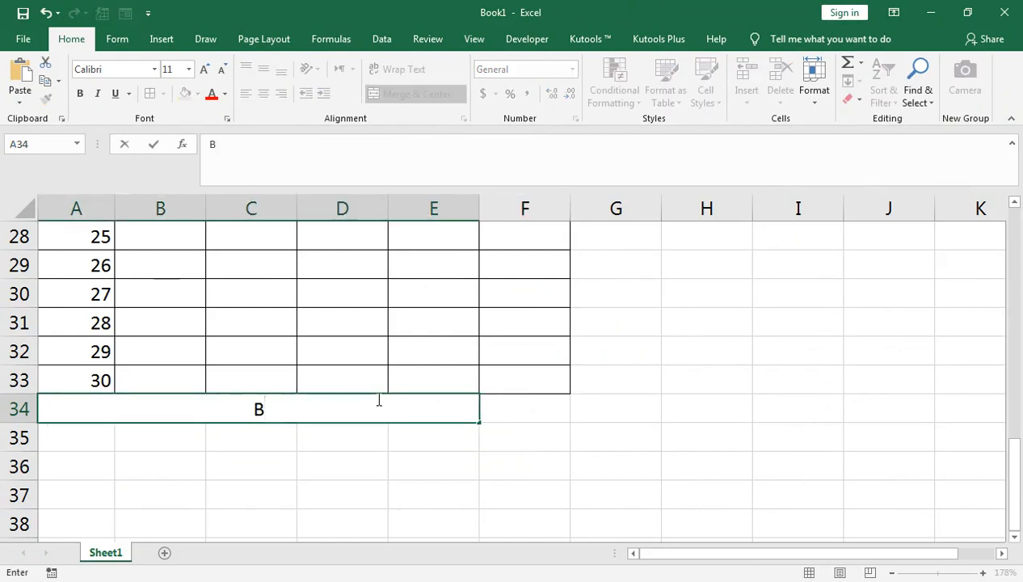
{"action": "type", "text": "alacne"}
{"action": "key", "text": "BackSpace"}
{"action": "key", "text": "BackSpace"}
{"action": "key", "text": "BackSpace"}
{"action": "type", "text": "nce"}
{"action": "key", "text": "Tab"}
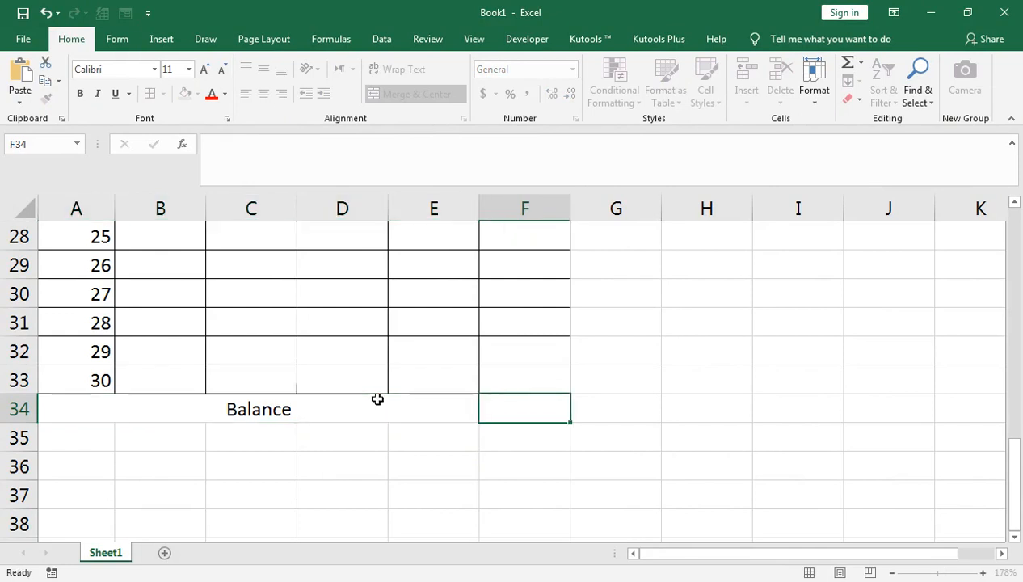
- Apply Thick Outside Borders to the bottom Balance row, cells A34 to F34
{"action": "left_click", "coordinate": [378, 400]}
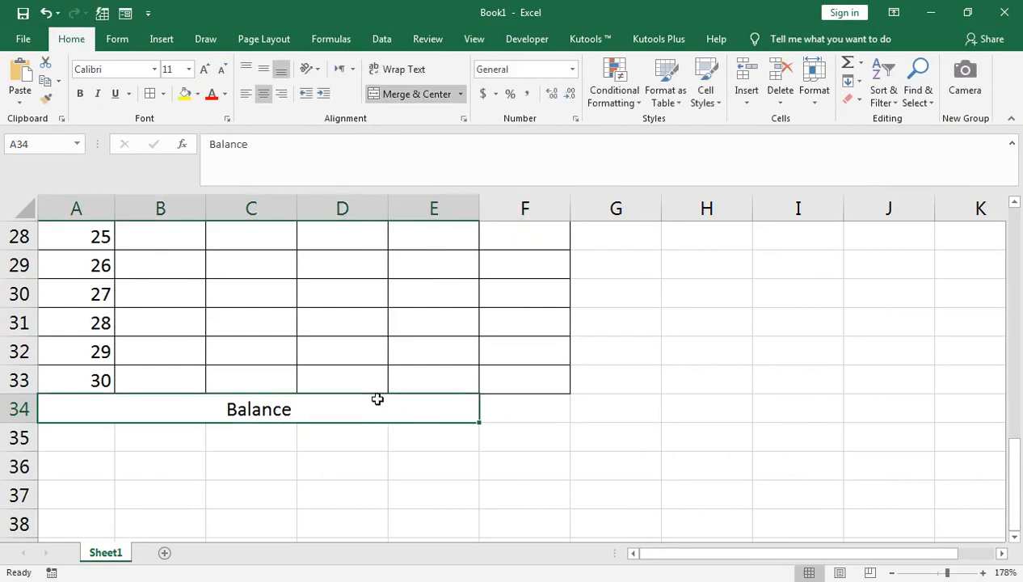
{"action": "key", "text": "shift+Right"}
{"action": "left_click", "coordinate": [162, 94]}
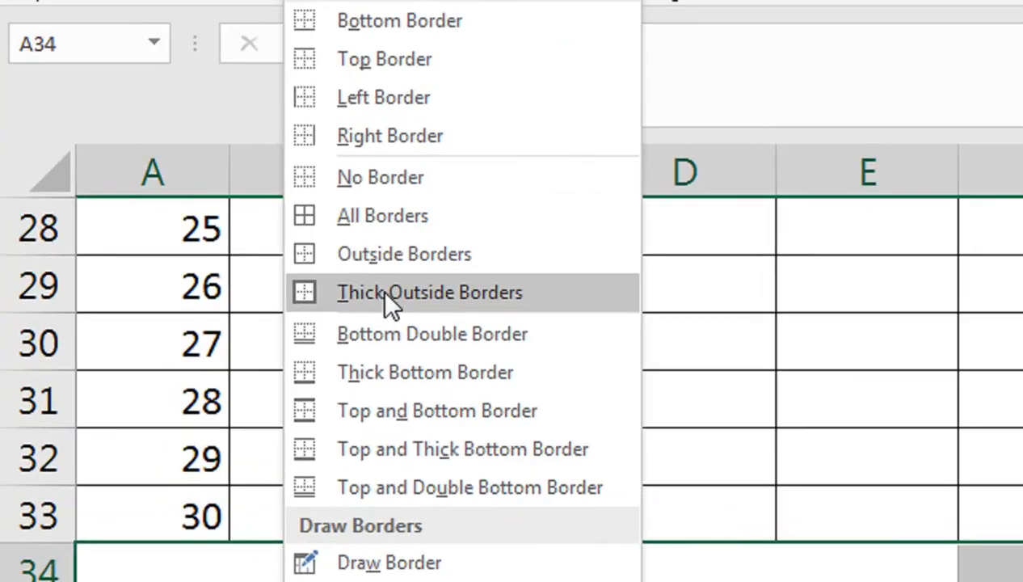
{"action": "left_click", "coordinate": [388, 292]}
- Enter the formula =SUM(F4:F33) in F34 to total the Balance column
{"action": "left_click", "coordinate": [498, 411]}
{"action": "type", "text": "=sum("}
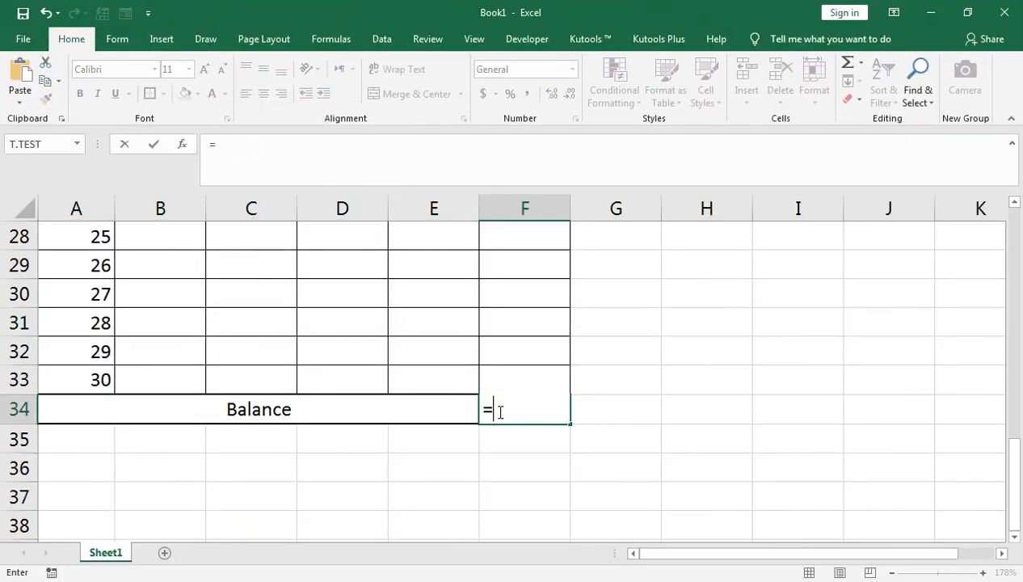
{"action": "key", "text": "Up"}
{"action": "key", "text": "ctrl+shift+Up"}
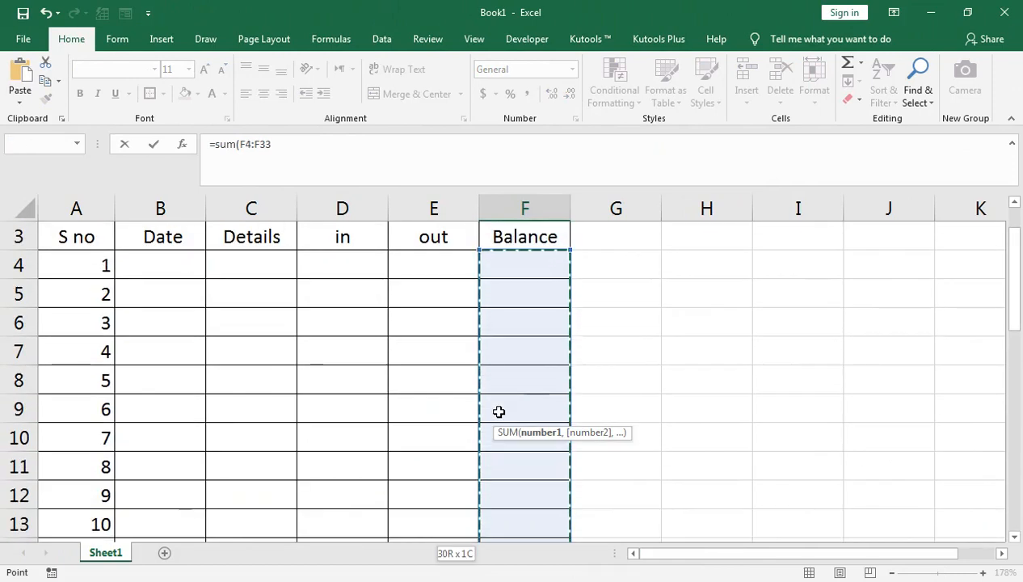
{"action": "type", "text": ")"}
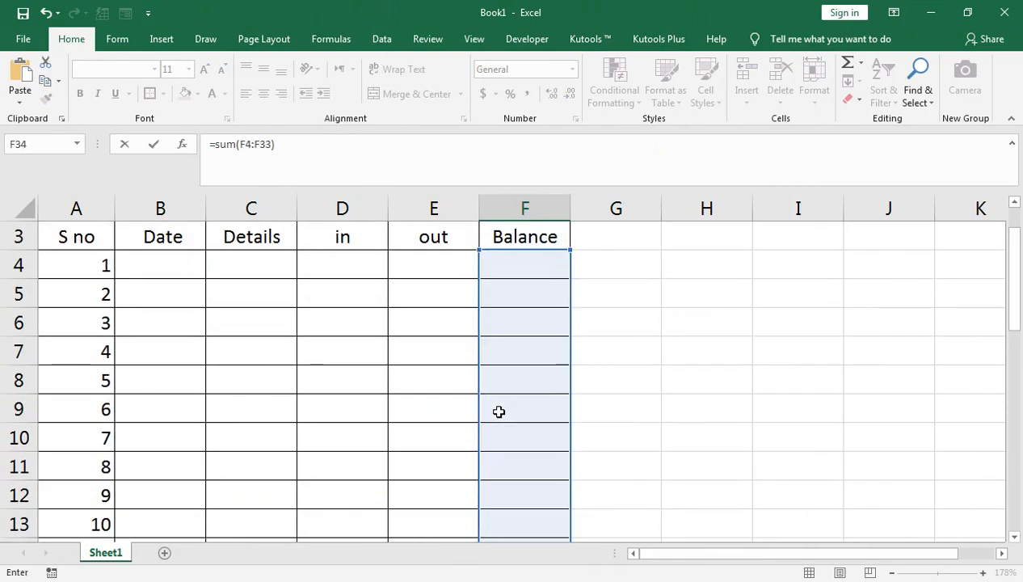
{"action": "key", "text": "Return"}
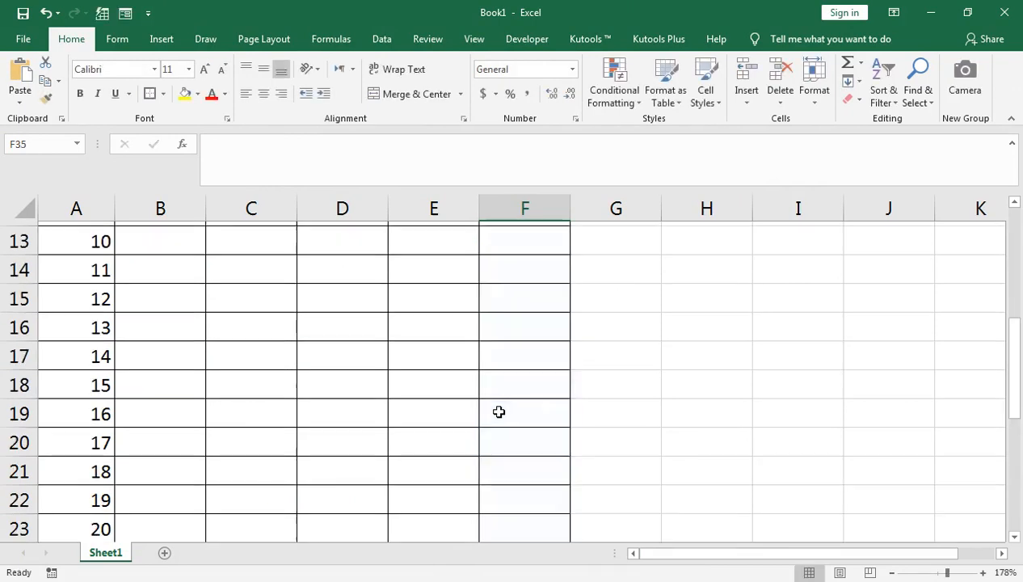
{"action": "key", "text": "Up"}
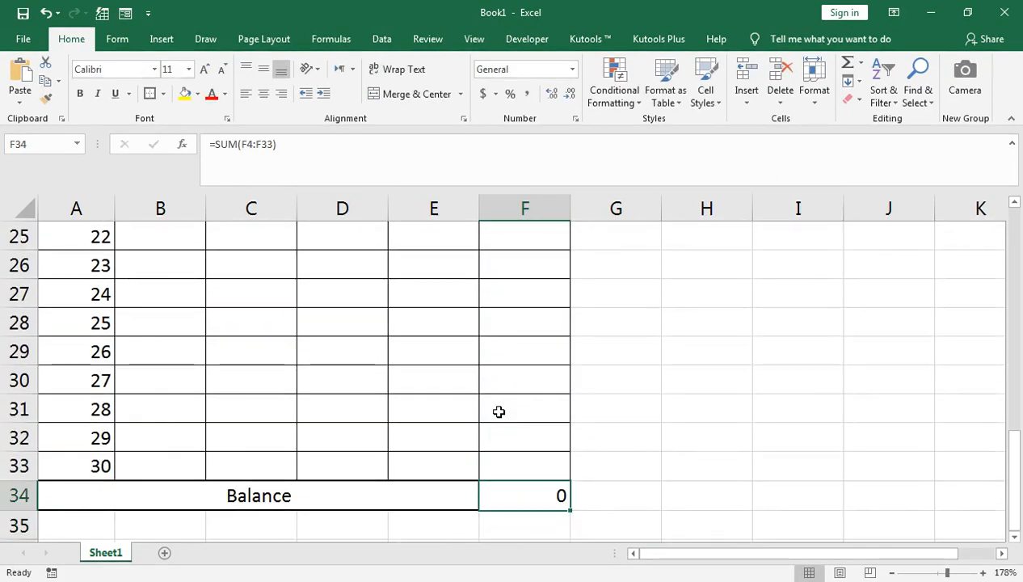
- Fill the header cells A3:F3 with dark blue and set their font color to white
{"action": "key", "text": "ctrl+Up"}
{"action": "key", "text": "Left"}
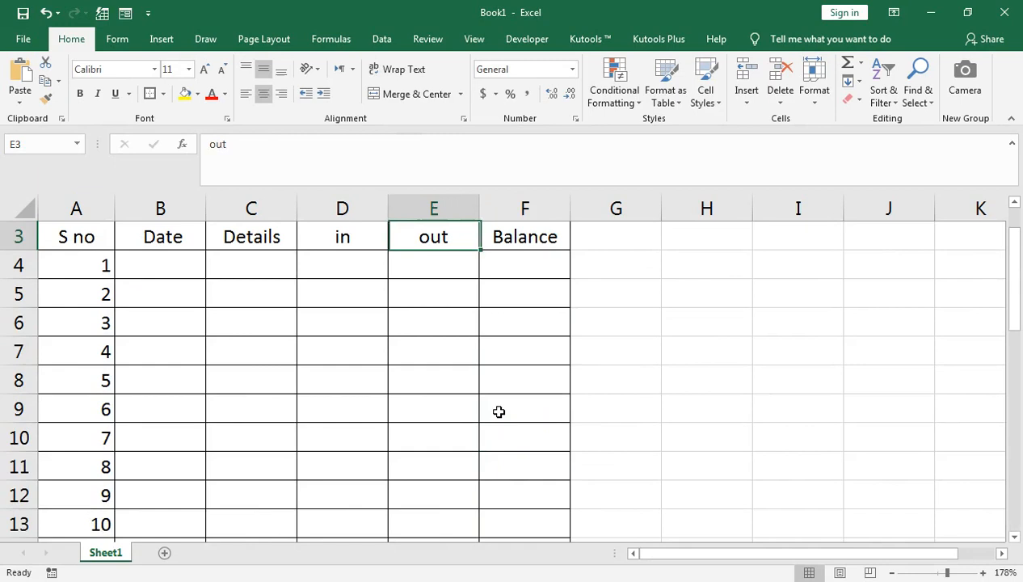
{"action": "key", "text": "ctrl+Up"}
{"action": "key", "text": "Down"}
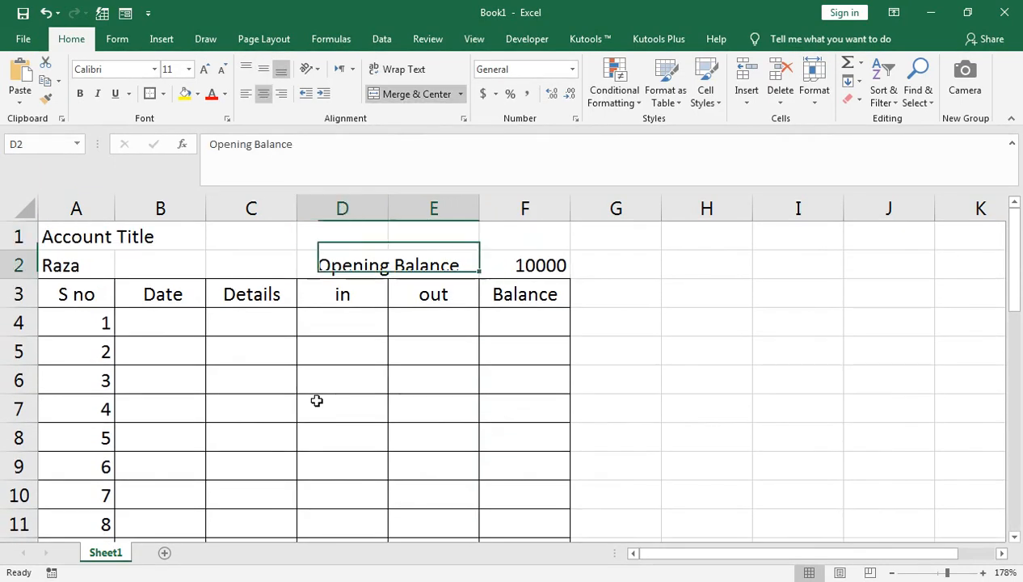
{"action": "key", "text": "Right"}
{"action": "key", "text": "Down"}
{"action": "key", "text": "shift+Left"}
{"action": "key", "text": "shift+Left"}
{"action": "key", "text": "shift+Left"}
{"action": "key", "text": "shift+Left"}
{"action": "key", "text": "shift+Left"}
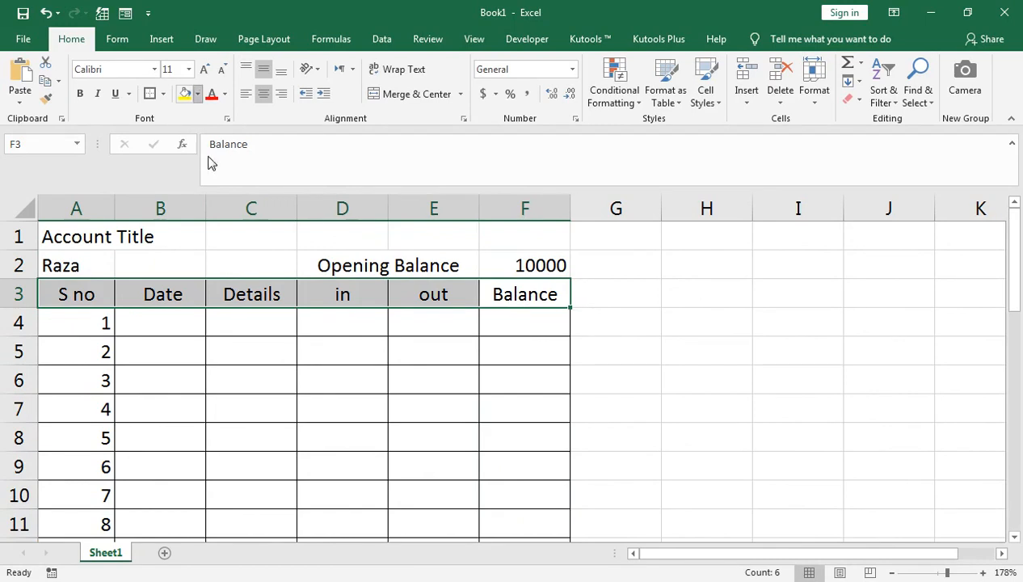
{"action": "left_click", "coordinate": [197, 93]}
{"action": "left_click", "coordinate": [237, 177]}
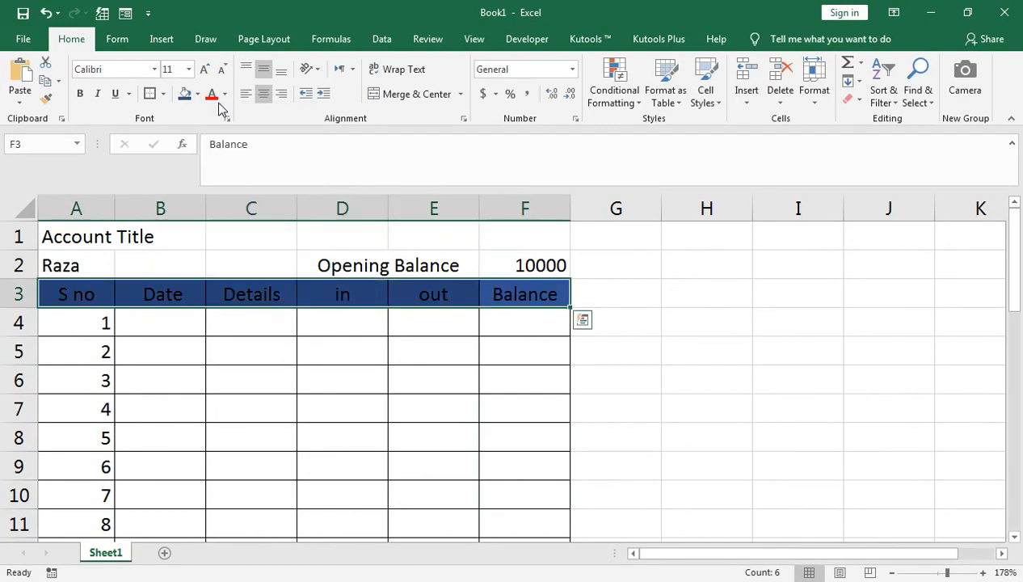
{"action": "left_click", "coordinate": [225, 94]}
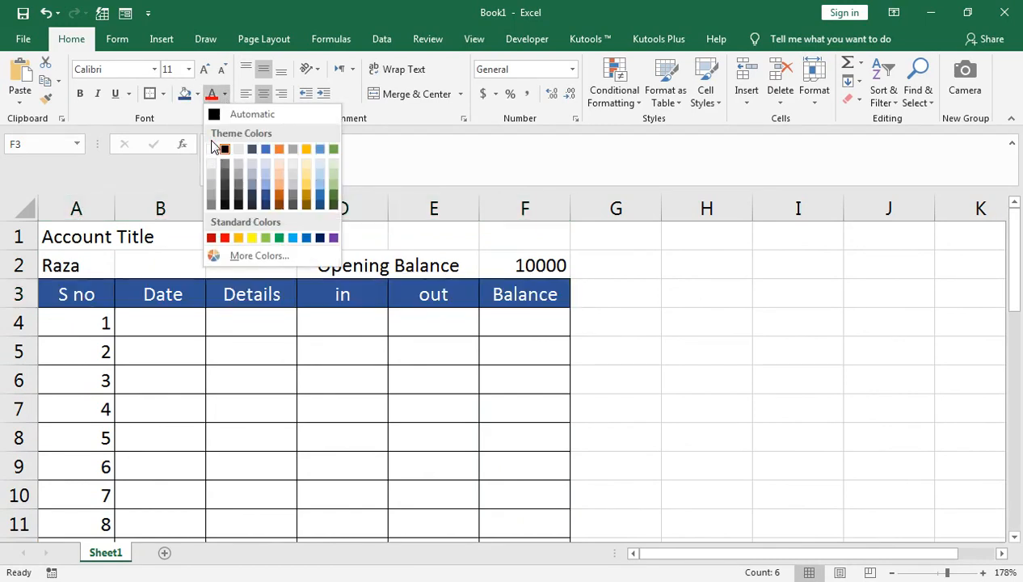
{"action": "left_click", "coordinate": [208, 149]}
- Apply All Borders to the Opening Balance label and its amount, cells D2 to F2
{"action": "left_click", "coordinate": [389, 265]}
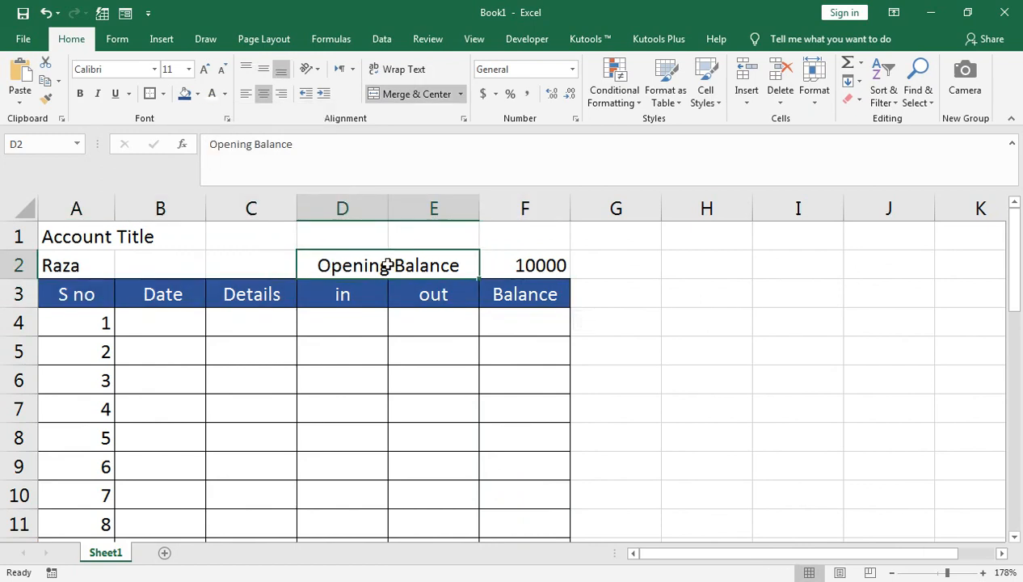
{"action": "key", "text": "shift+Right"}
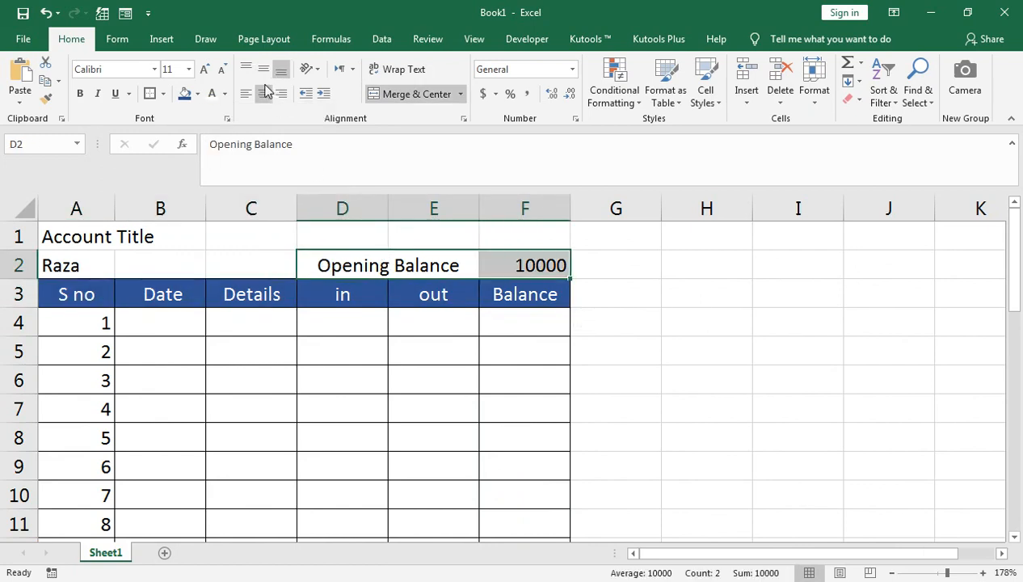
{"action": "left_click", "coordinate": [164, 94]}
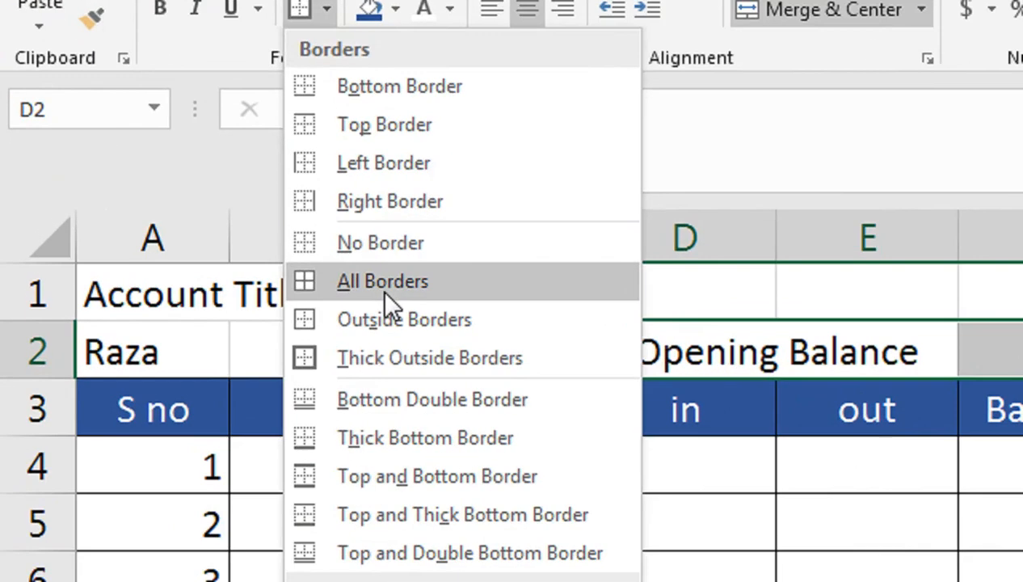
{"action": "left_click", "coordinate": [379, 288]}
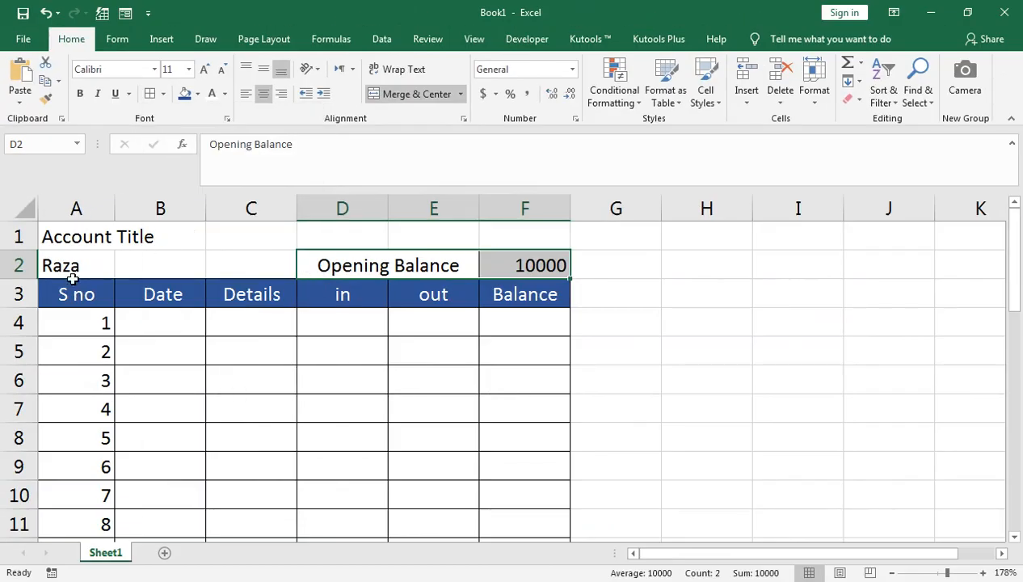
{"action": "left_click", "coordinate": [139, 353]}
{"action": "left_click", "coordinate": [165, 253]}
{"action": "left_click", "coordinate": [454, 350]}
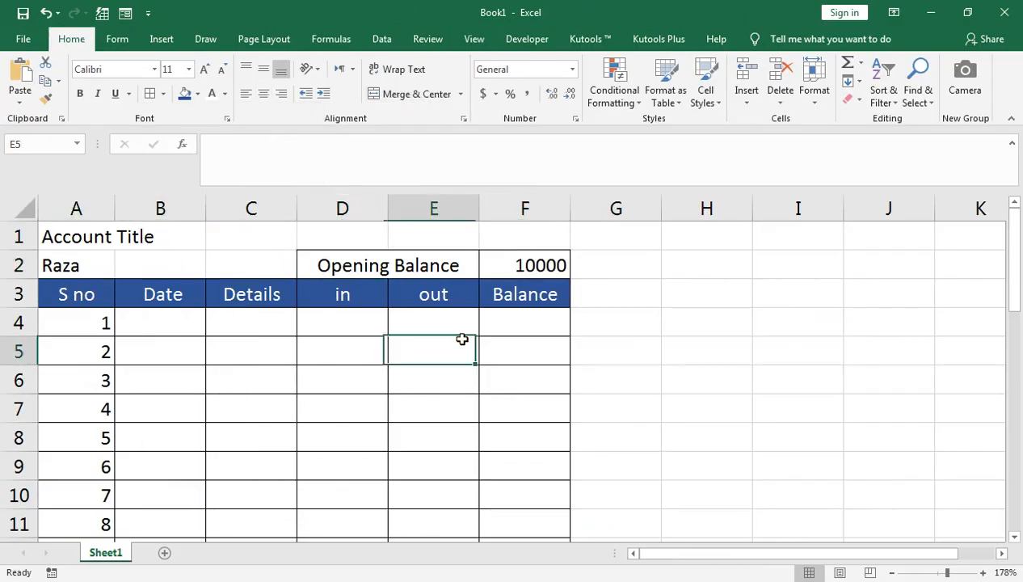
- Enter the label "Balance" in cell H3, beside the ledger table
{"action": "left_click", "coordinate": [718, 261]}
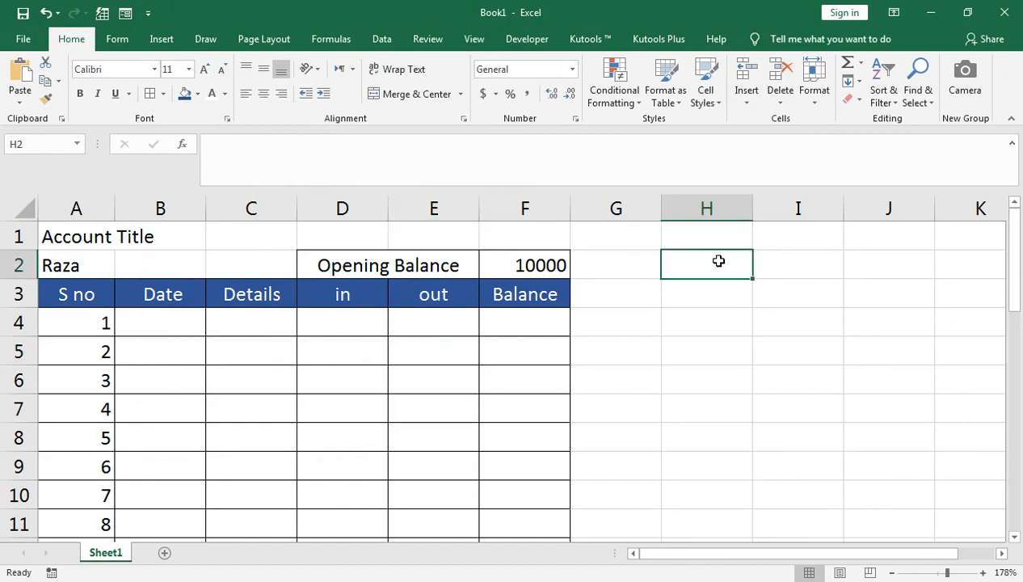
{"action": "key", "text": "Return"}
{"action": "type", "text": "B"}
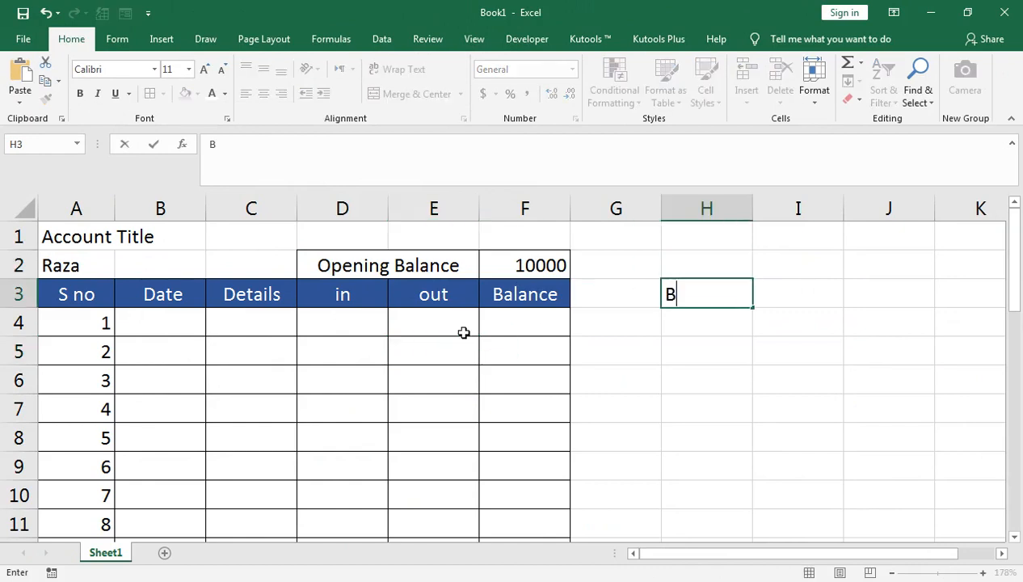
{"action": "type", "text": "alance"}
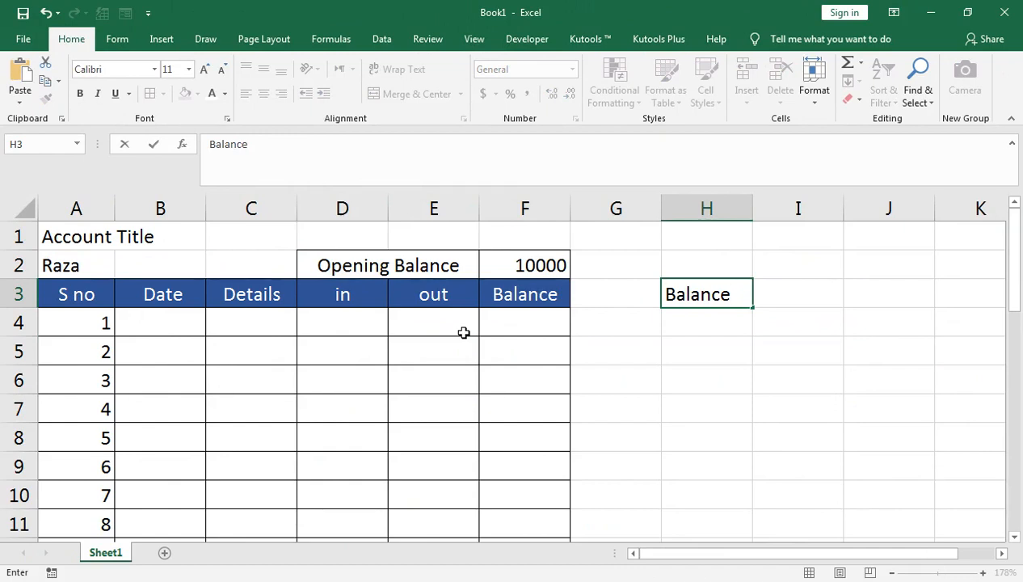
{"action": "key", "text": "Tab"}
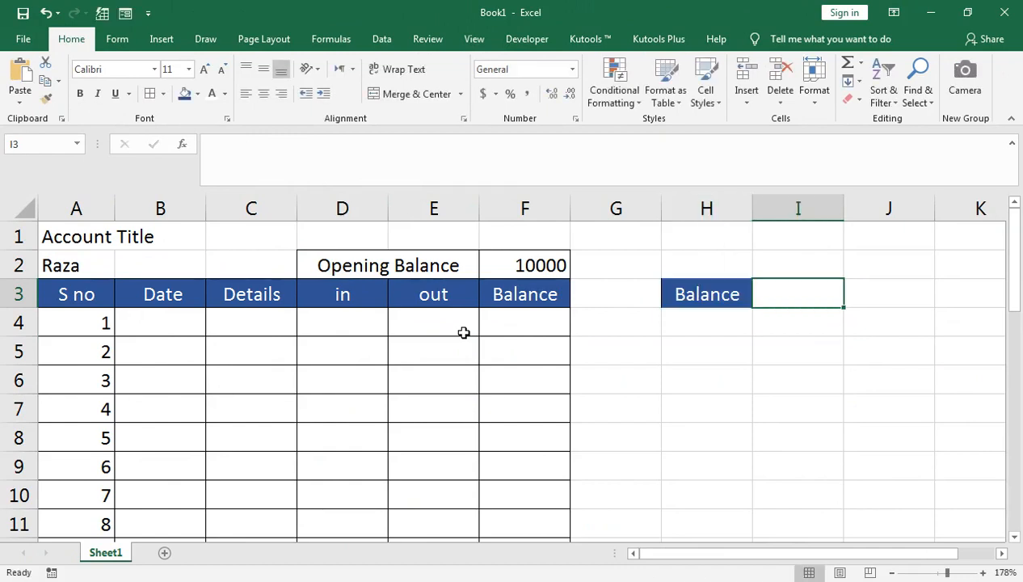
- Merge and center cells H2 and I2 above the new Balance label
{"action": "key", "text": "Up"}
{"action": "key", "text": "Left"}
{"action": "key", "text": "shift+Right"}
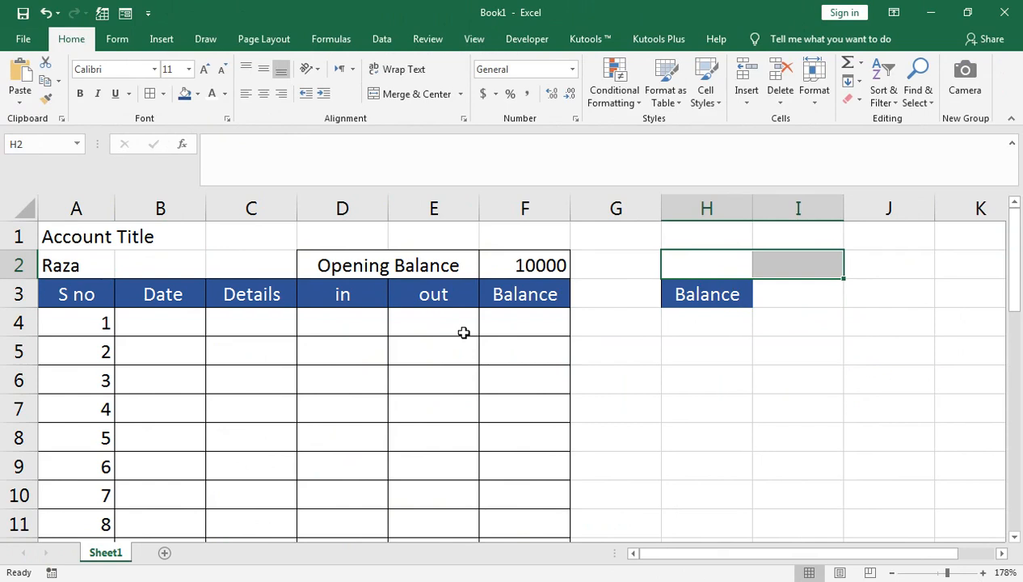
{"action": "left_click", "coordinate": [435, 95]}
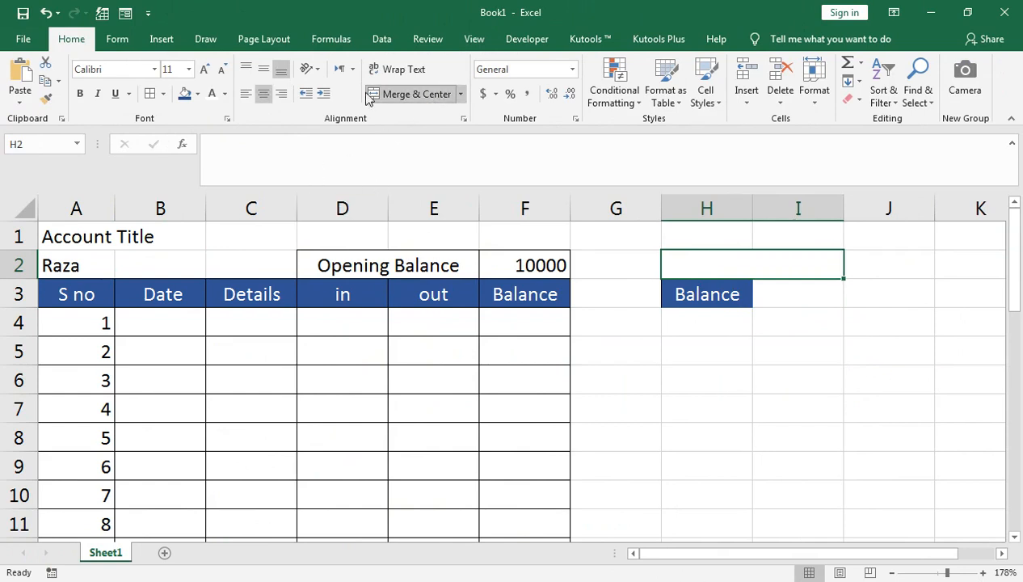
- Insert a rectangle shape covering the merged cell H2:I2, about 0.22" high and 1.34" wide
{"action": "left_click", "coordinate": [158, 40]}
{"action": "left_click", "coordinate": [176, 104]}
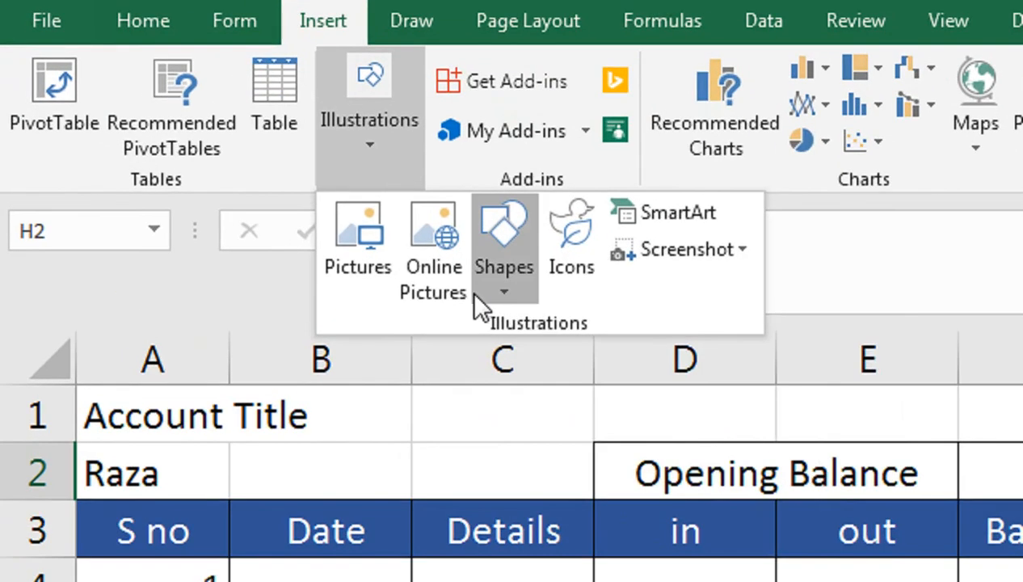
{"action": "left_click", "coordinate": [252, 173]}
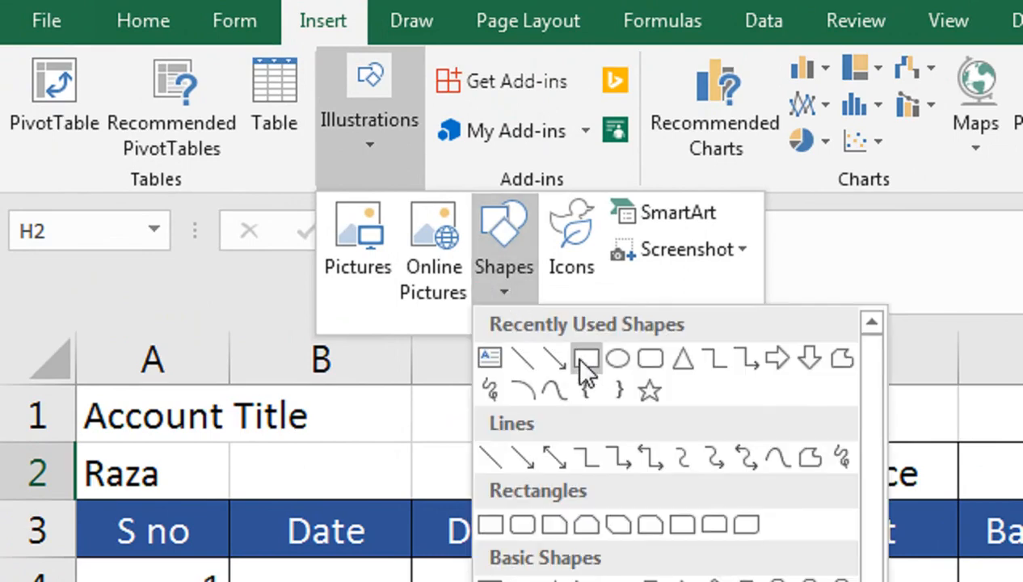
{"action": "left_click", "coordinate": [585, 363]}
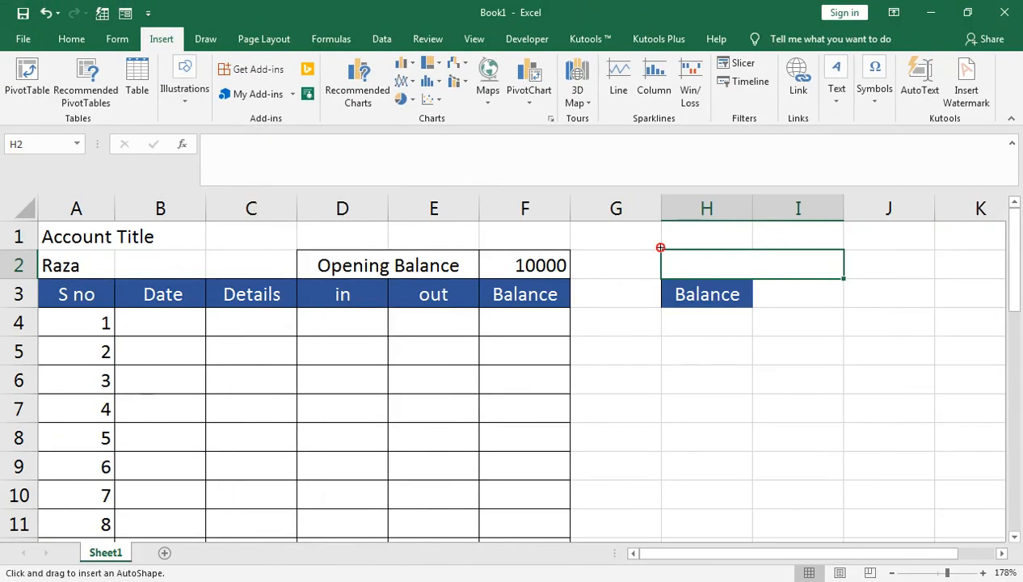
{"action": "left_click_drag", "start_coordinate": [660, 248], "coordinate": [843, 278]}
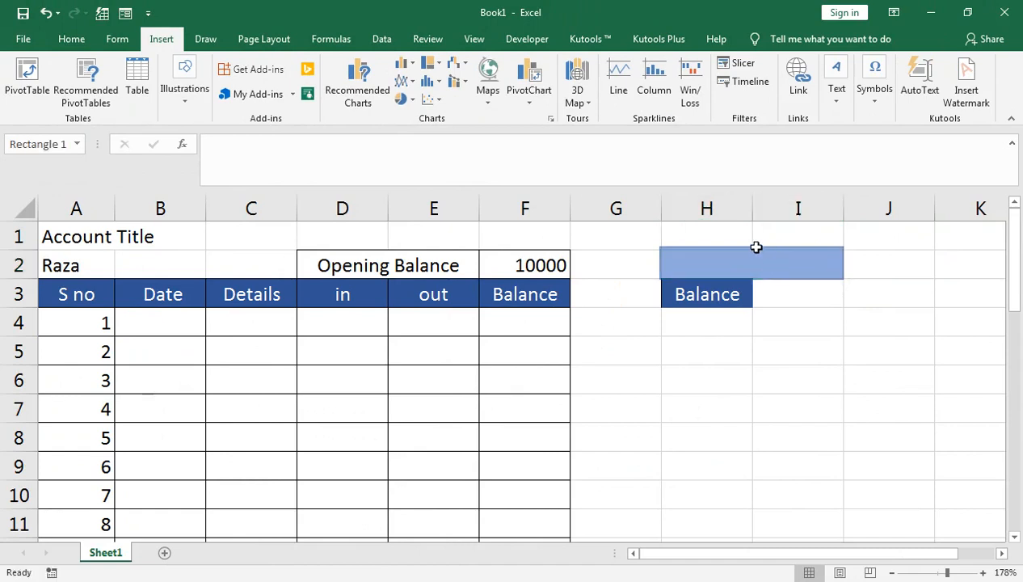
{"action": "left_click_drag", "start_coordinate": [752, 248], "coordinate": [753, 251]}
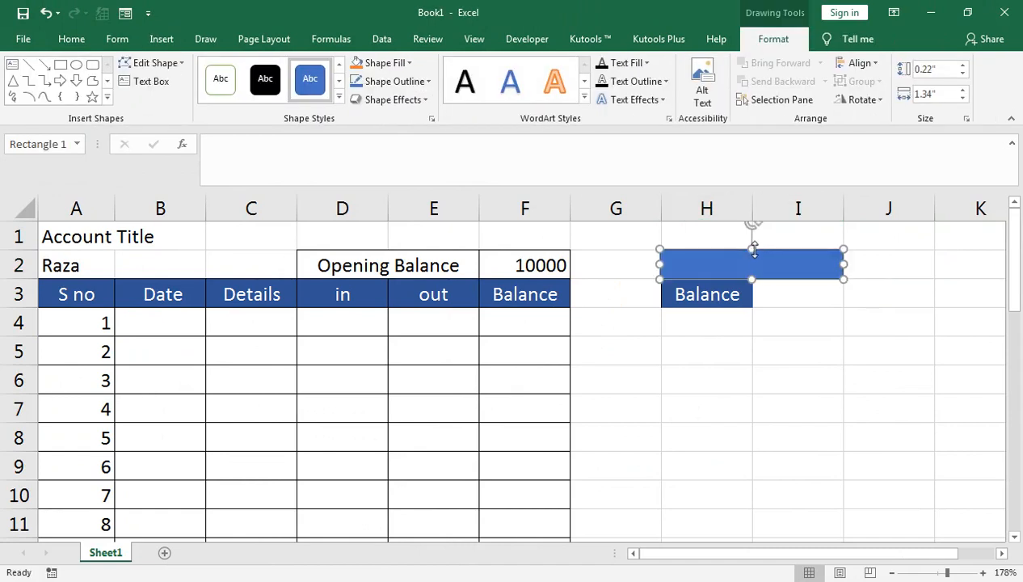
- Add the text "Dashboard" to the rectangle and make it centered horizontally and vertically, size 14 and bold
{"action": "right_click", "coordinate": [724, 255]}
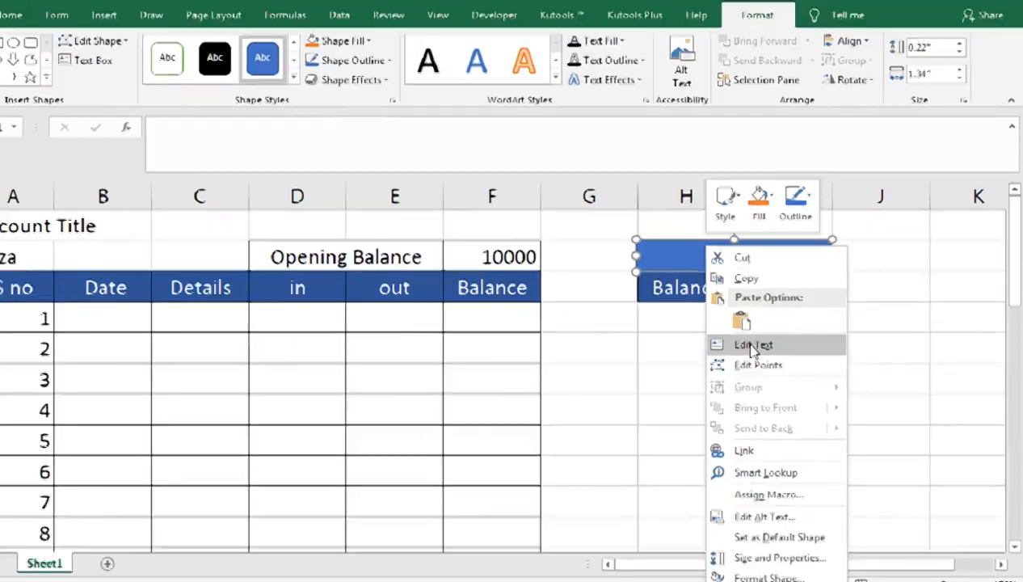
{"action": "left_click", "coordinate": [521, 311]}
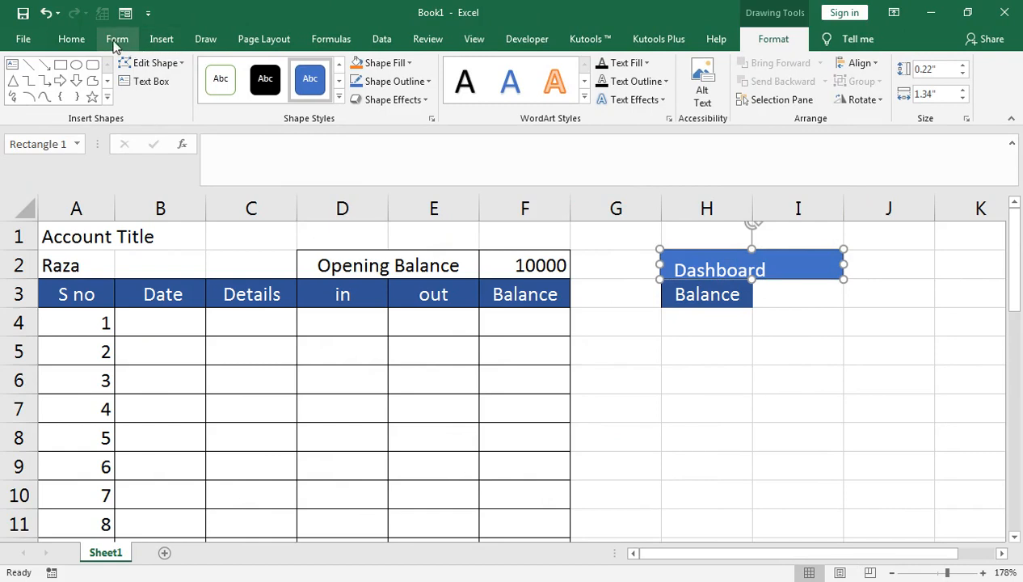
{"action": "left_click", "coordinate": [73, 39]}
{"action": "left_click", "coordinate": [265, 71]}
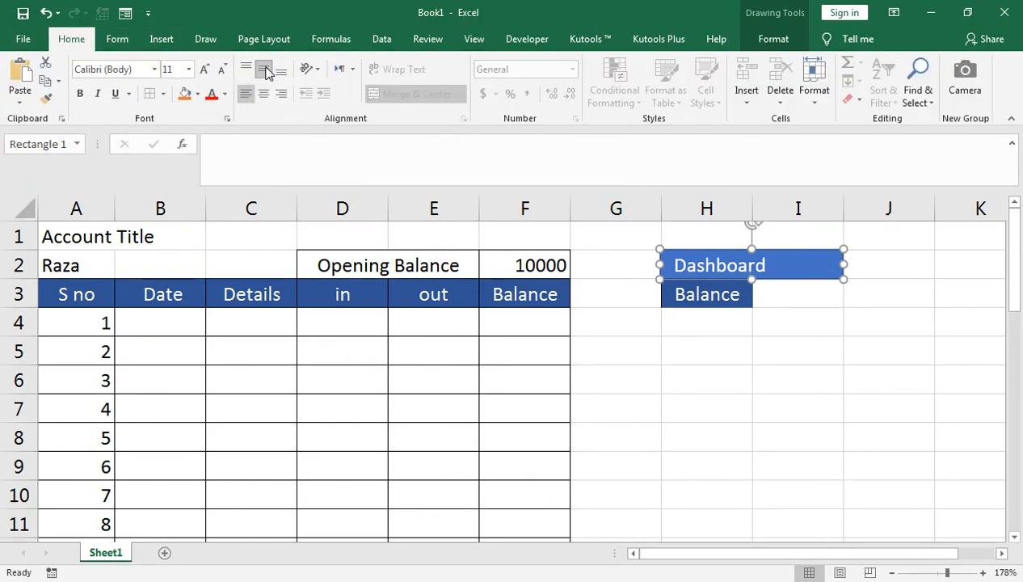
{"action": "left_click", "coordinate": [264, 94]}
{"action": "left_click", "coordinate": [203, 70]}
{"action": "left_click", "coordinate": [204, 70]}
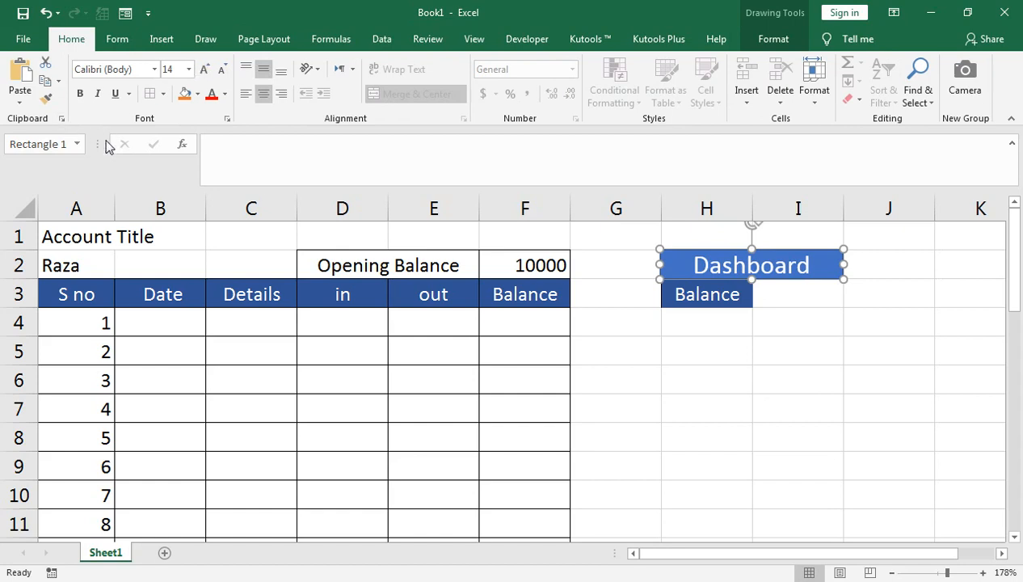
{"action": "left_click", "coordinate": [80, 93]}
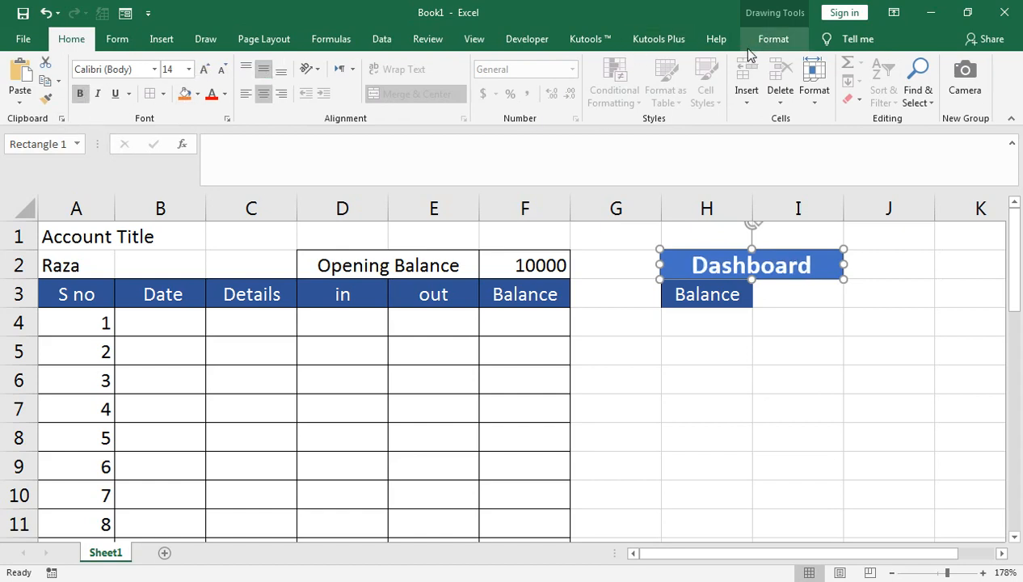
- Apply the shape style "Intense Effect - Orange, Accent 2" to the Dashboard rectangle
{"action": "left_click", "coordinate": [773, 39]}
{"action": "left_click", "coordinate": [340, 105]}
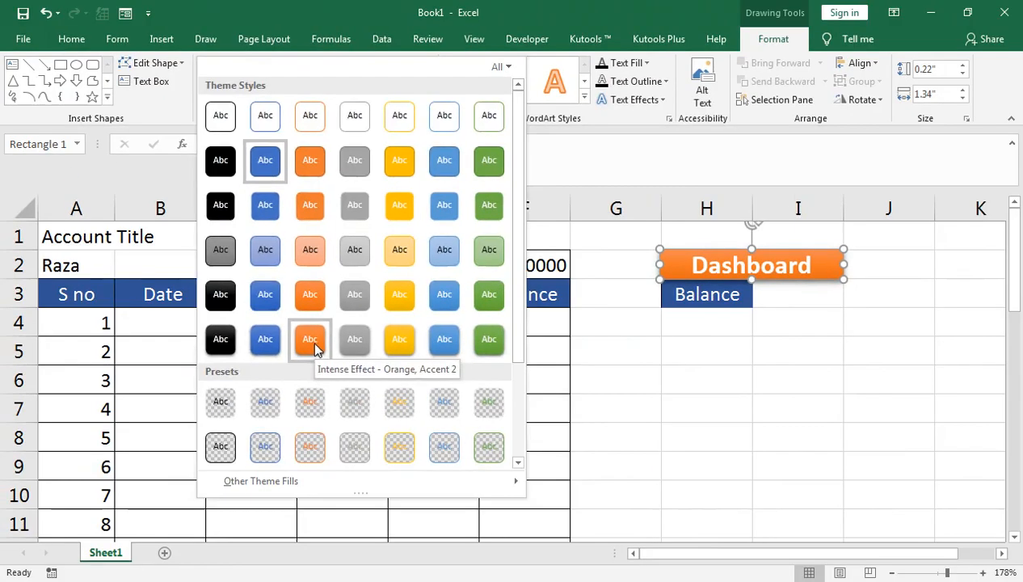
{"action": "left_click", "coordinate": [517, 271]}
- Fill the Dashboard rectangle with the standard dark red and apply the first outer shadow preset
{"action": "left_click", "coordinate": [381, 62]}
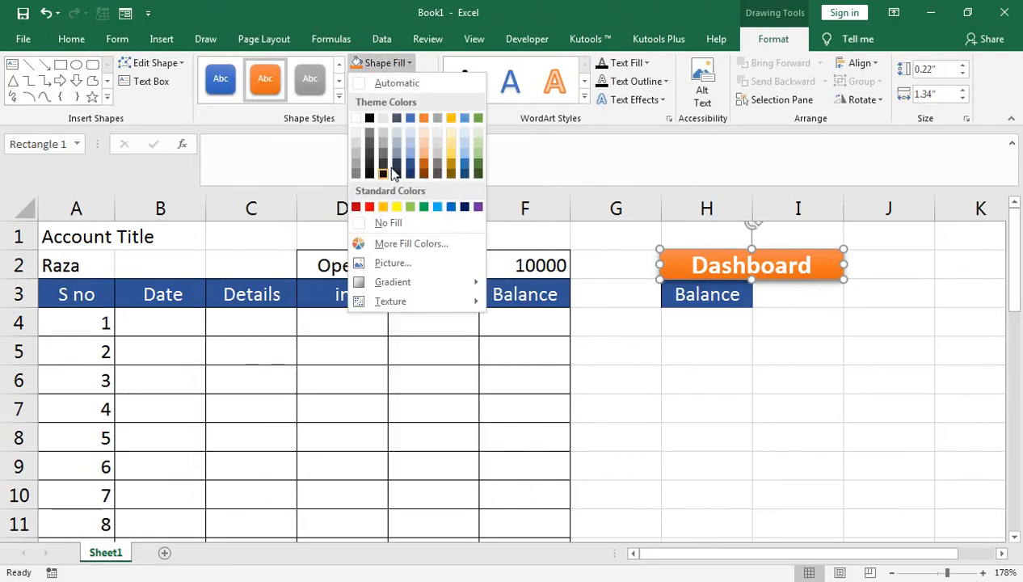
{"action": "left_click", "coordinate": [356, 207]}
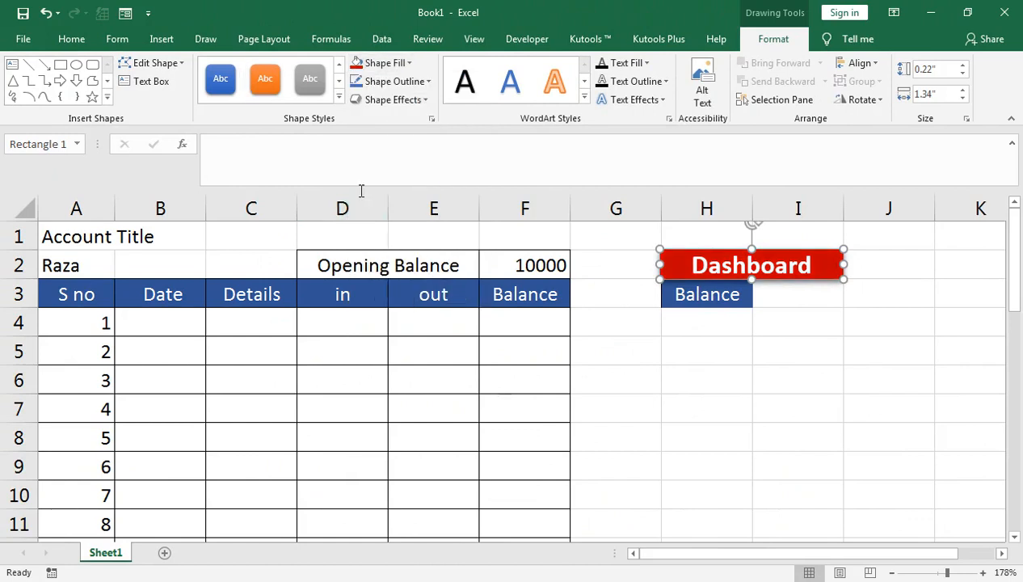
{"action": "left_click", "coordinate": [408, 100]}
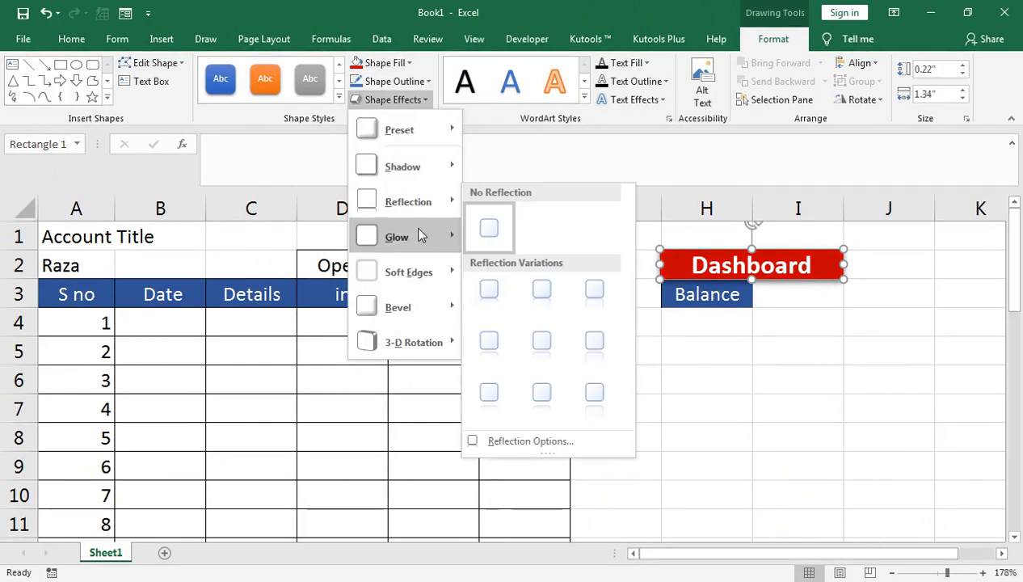
{"action": "mouse_move", "coordinate": [433, 178]}
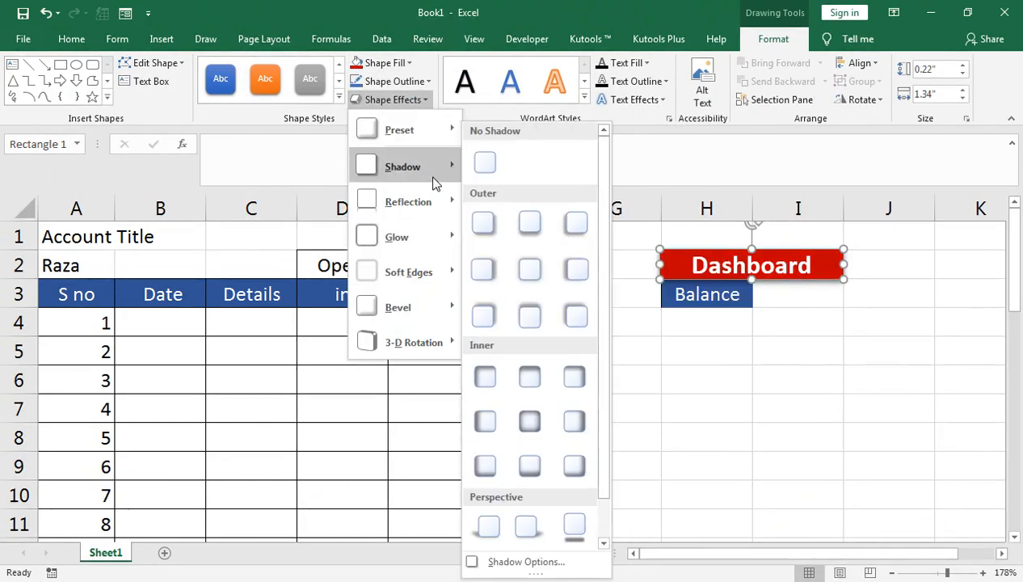
{"action": "left_click", "coordinate": [487, 231]}
- Apply the first bevel preset to the Dashboard rectangle
{"action": "left_click", "coordinate": [396, 99]}
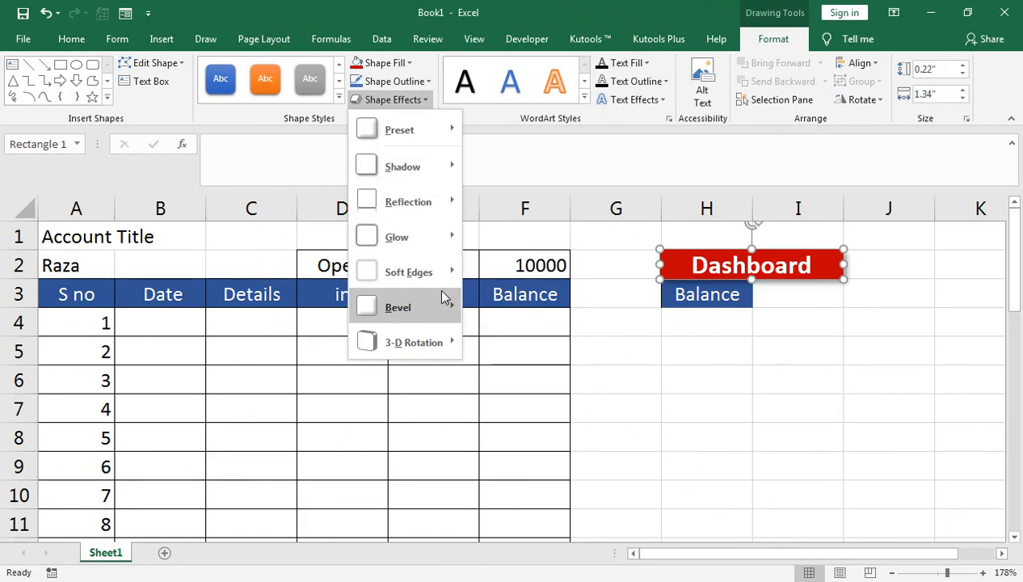
{"action": "mouse_move", "coordinate": [452, 311]}
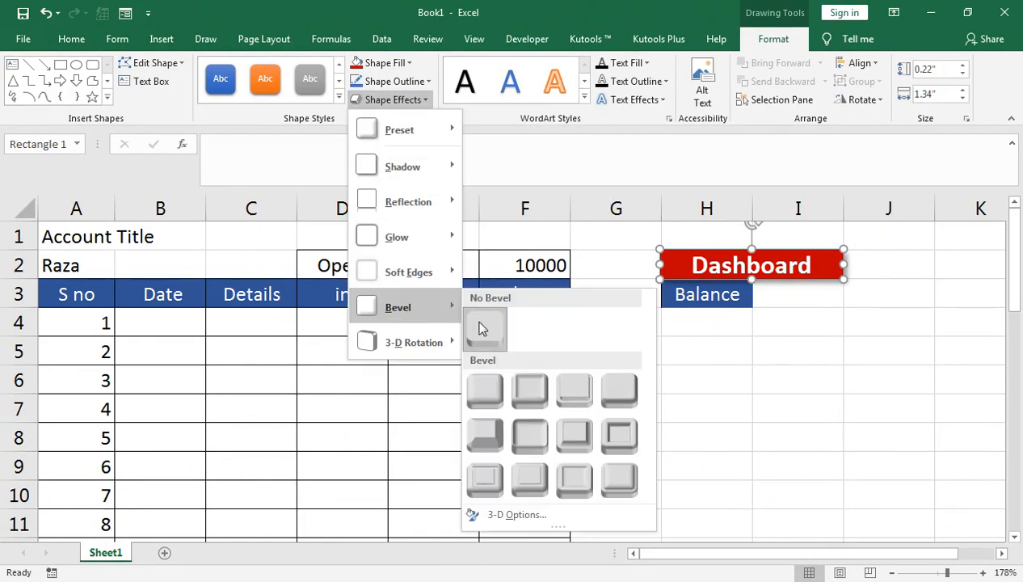
{"action": "left_click", "coordinate": [488, 396]}
{"action": "left_click", "coordinate": [819, 383]}
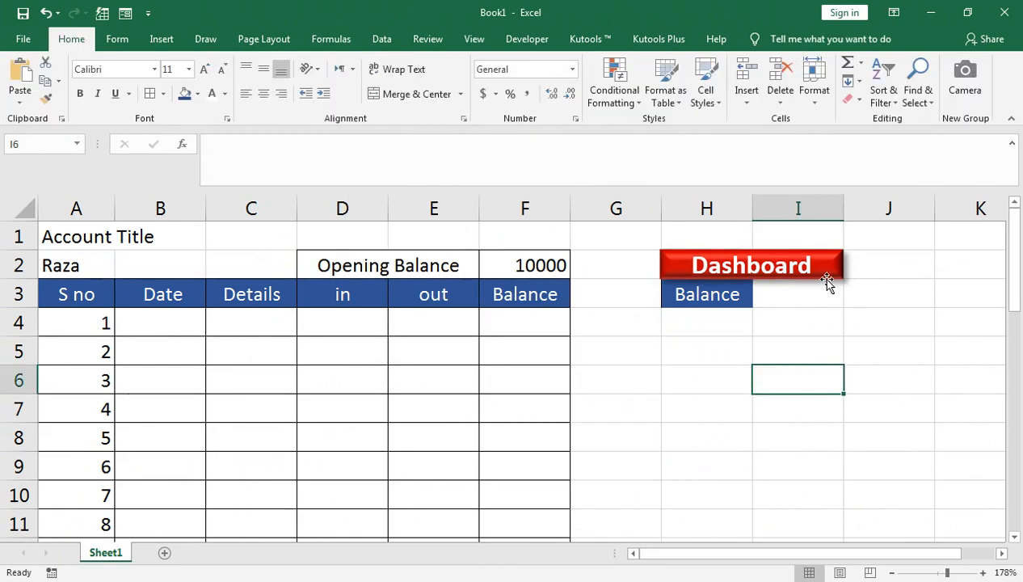
- Nudge the Dashboard rectangle up by two small increments so it clears row 3
{"action": "left_click", "coordinate": [783, 279]}
{"action": "left_click", "coordinate": [801, 294]}
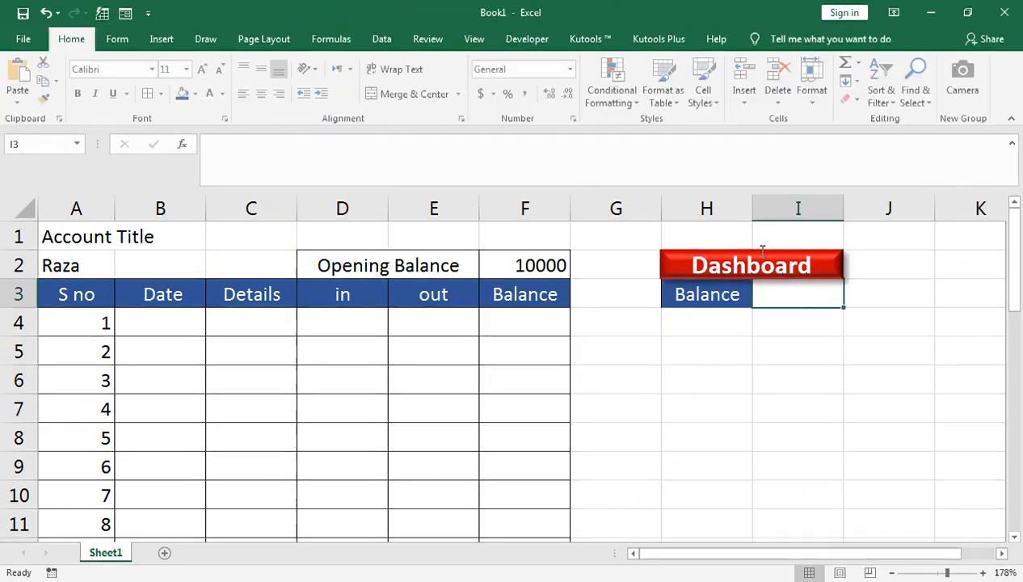
{"action": "left_click", "coordinate": [761, 251]}
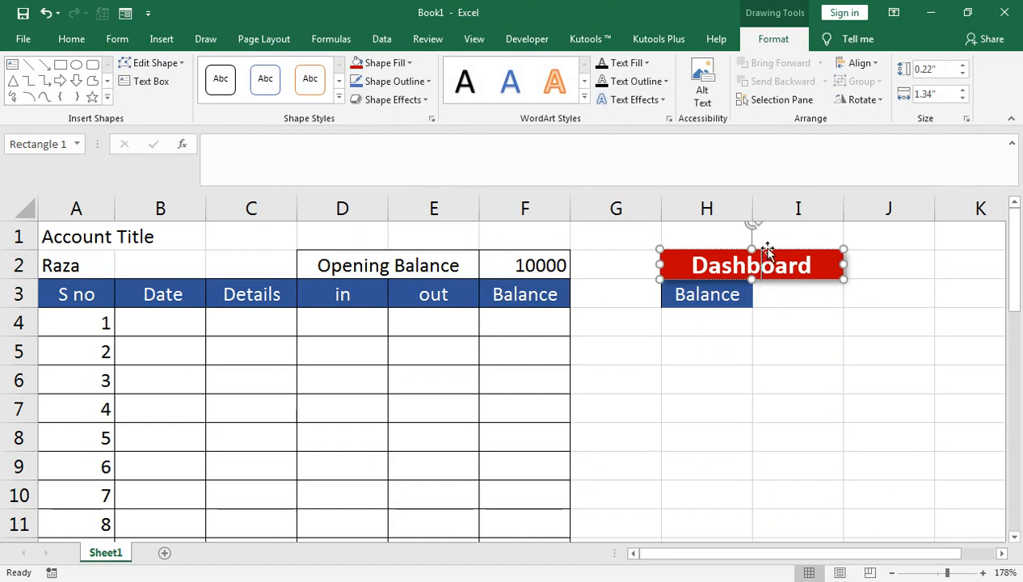
{"action": "key", "text": "Up"}
{"action": "key", "text": "Up"}
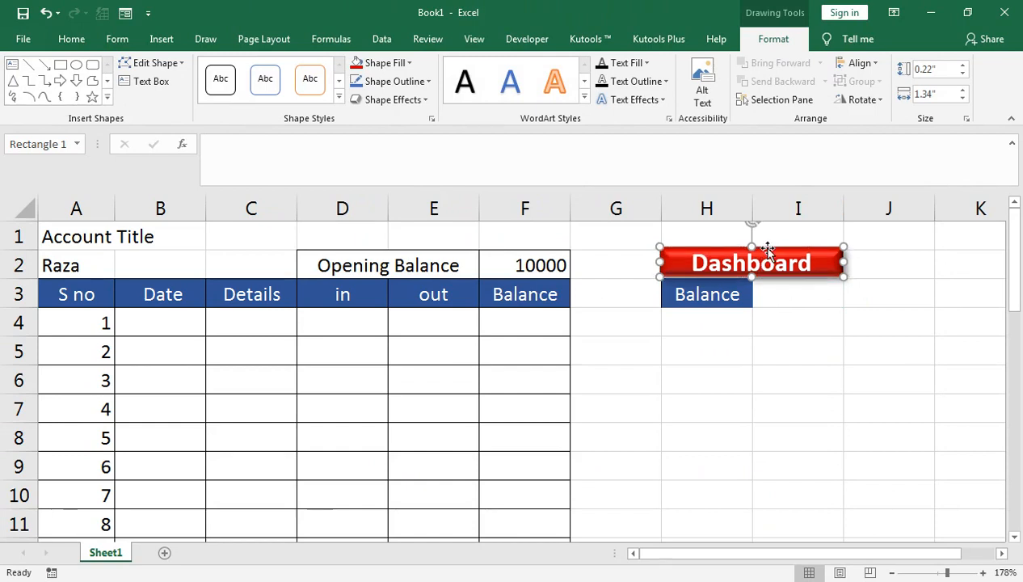
- Link dashboard cell I3 to the ledger's Balance total with the formula =F34
{"action": "left_click", "coordinate": [797, 285]}
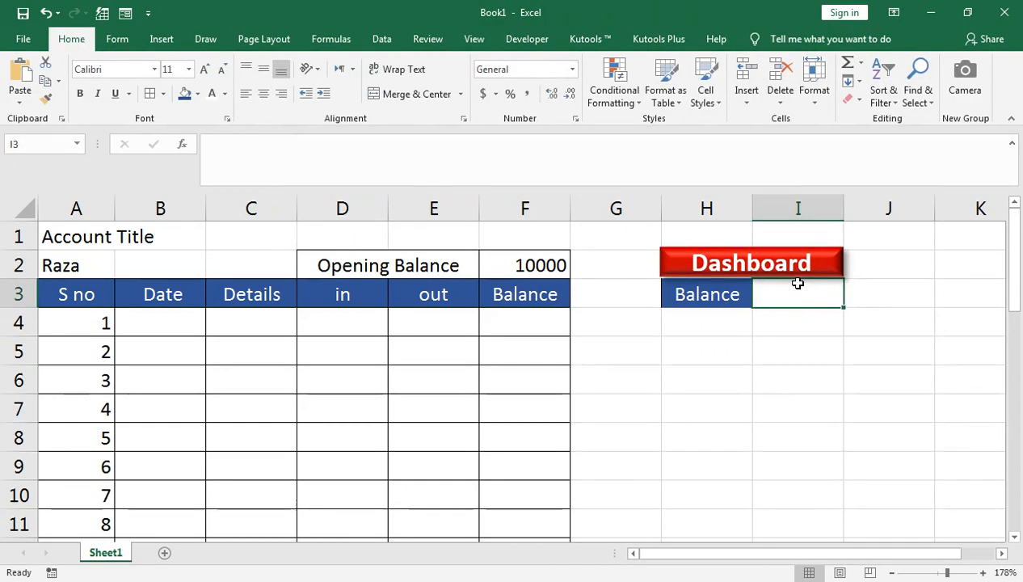
{"action": "scroll", "coordinate": [508, 391], "scroll_direction": "down", "scroll_amount": 8}
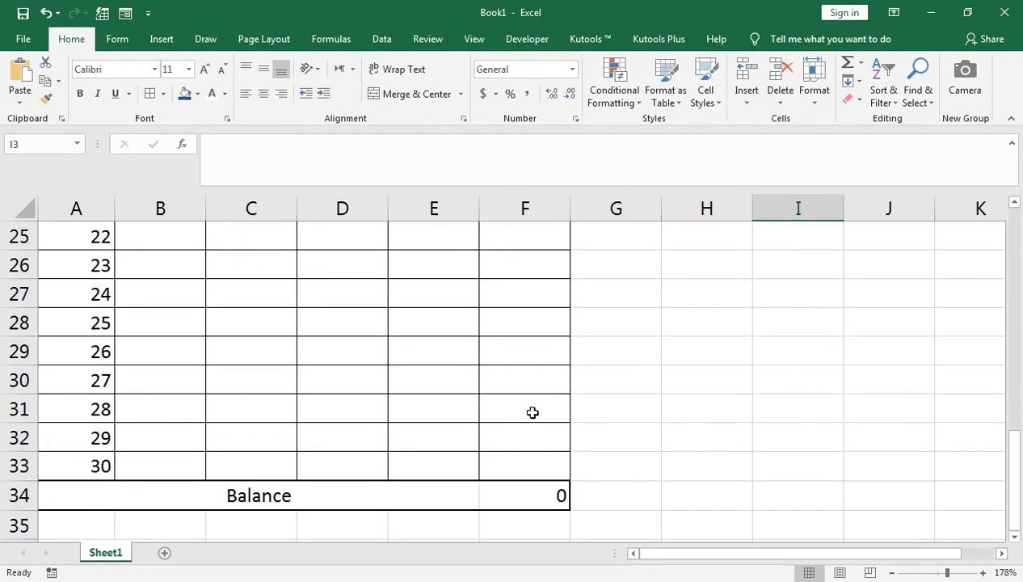
{"action": "scroll", "coordinate": [558, 412], "scroll_direction": "up", "scroll_amount": 8}
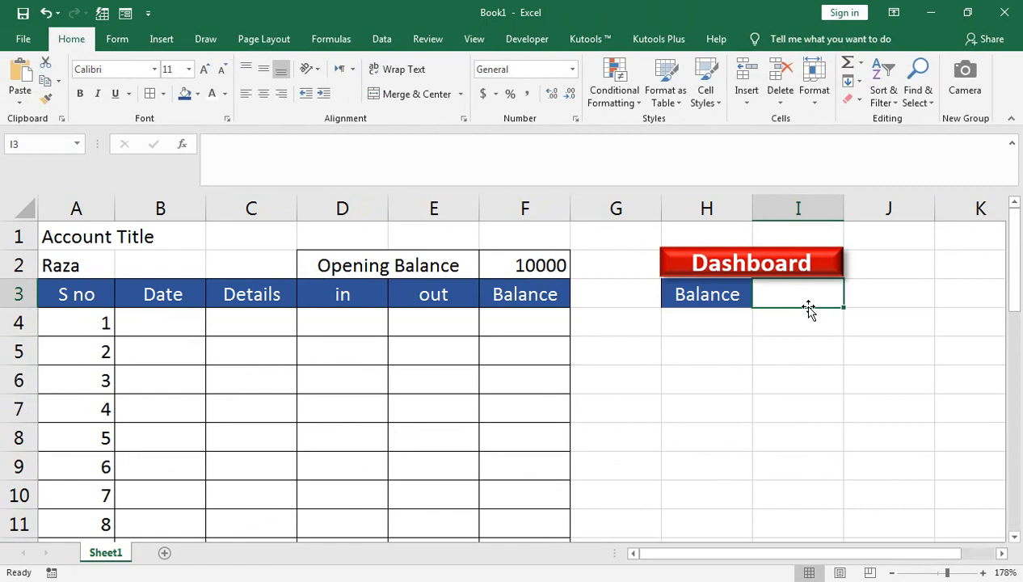
{"action": "type", "text": "="}
{"action": "scroll", "coordinate": [564, 405], "scroll_direction": "down", "scroll_amount": 13}
{"action": "scroll", "coordinate": [555, 376], "scroll_direction": "up", "scroll_amount": 2}
{"action": "scroll", "coordinate": [554, 375], "scroll_direction": "up", "scroll_amount": 2}
{"action": "left_click", "coordinate": [524, 403]}
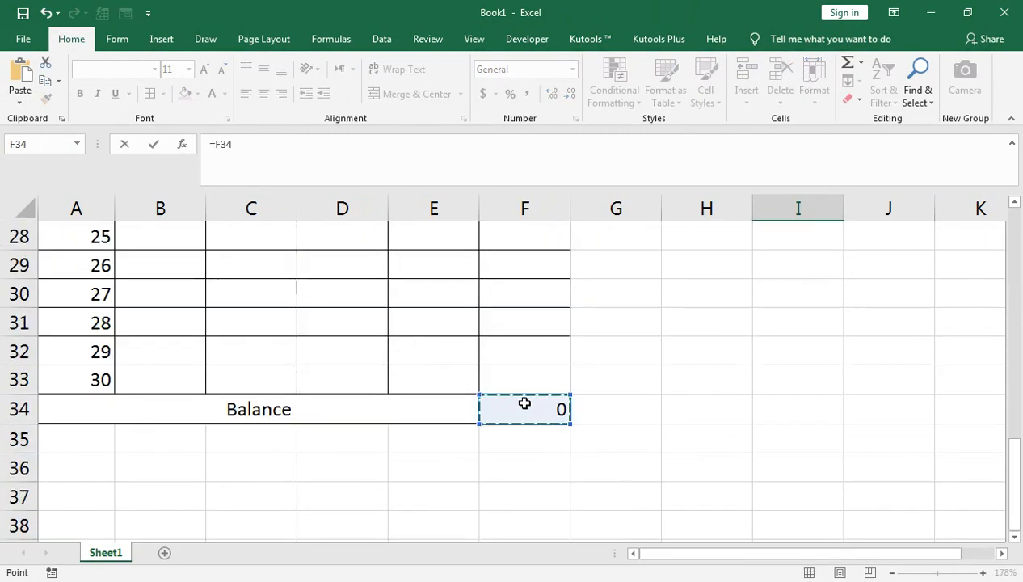
{"action": "key", "text": "Return"}
{"action": "scroll", "coordinate": [526, 404], "scroll_direction": "up", "scroll_amount": 1}
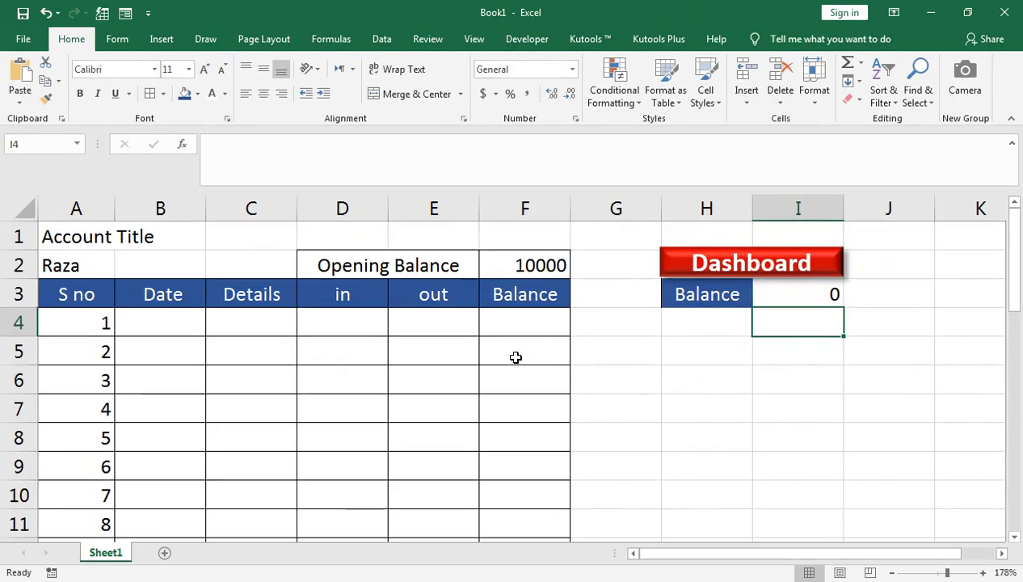
- Widen the Details column to nearly twice its width and slightly narrow the S no column
{"action": "left_click", "coordinate": [498, 332]}
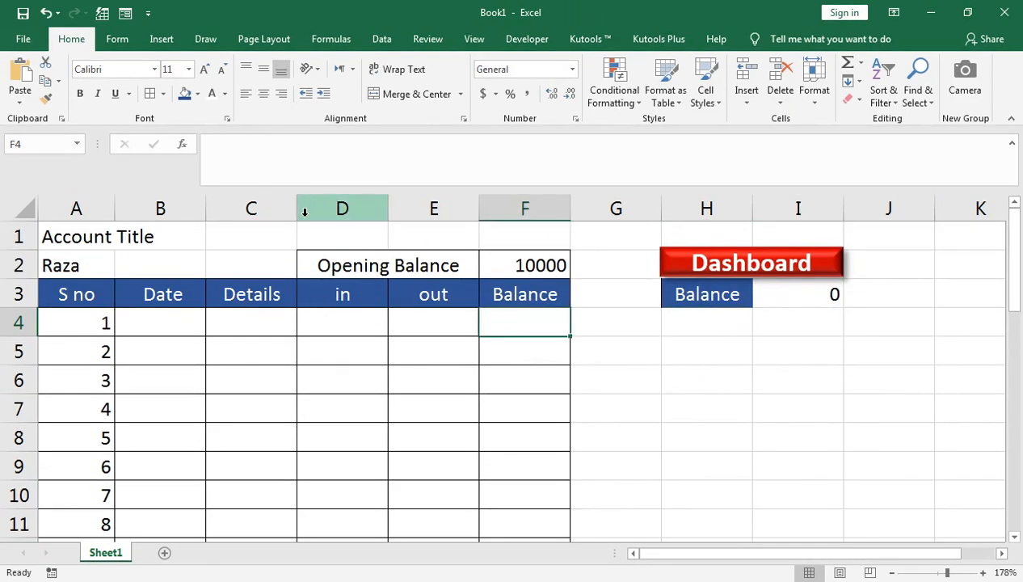
{"action": "left_click", "coordinate": [361, 203]}
{"action": "left_click_drag", "start_coordinate": [296, 202], "coordinate": [367, 201]}
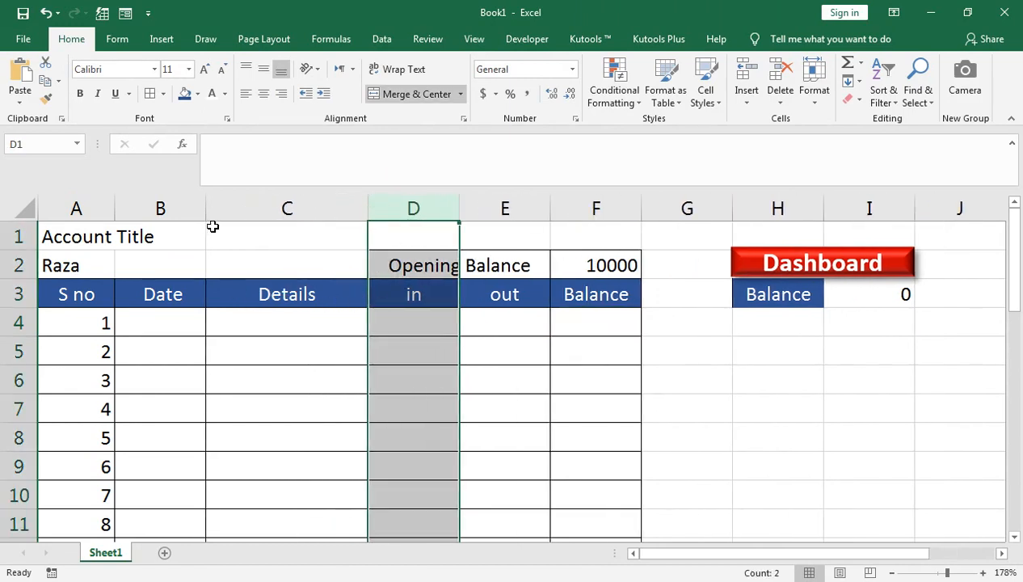
{"action": "left_click", "coordinate": [103, 209]}
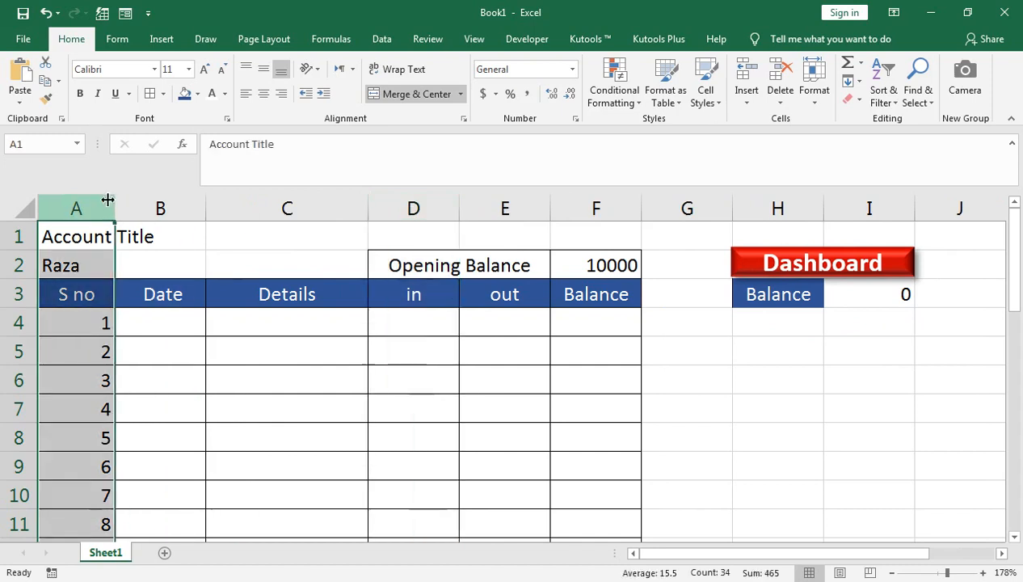
{"action": "left_click_drag", "start_coordinate": [116, 202], "coordinate": [106, 202]}
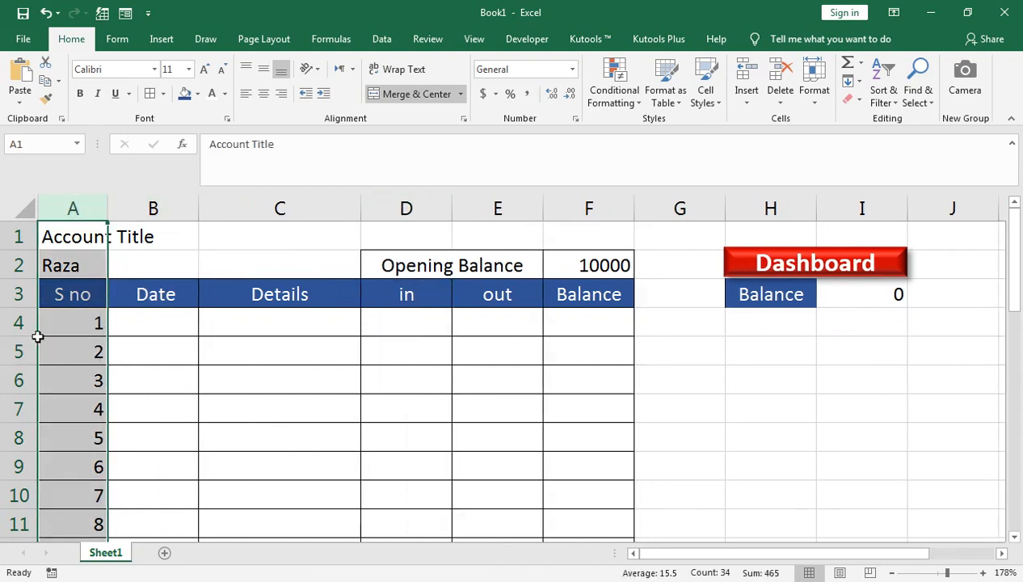
- Center the contents of A4:E34 horizontally, from the first serial number through the Balance row
{"action": "left_click", "coordinate": [71, 323]}
{"action": "key", "text": "ctrl+shift+Down"}
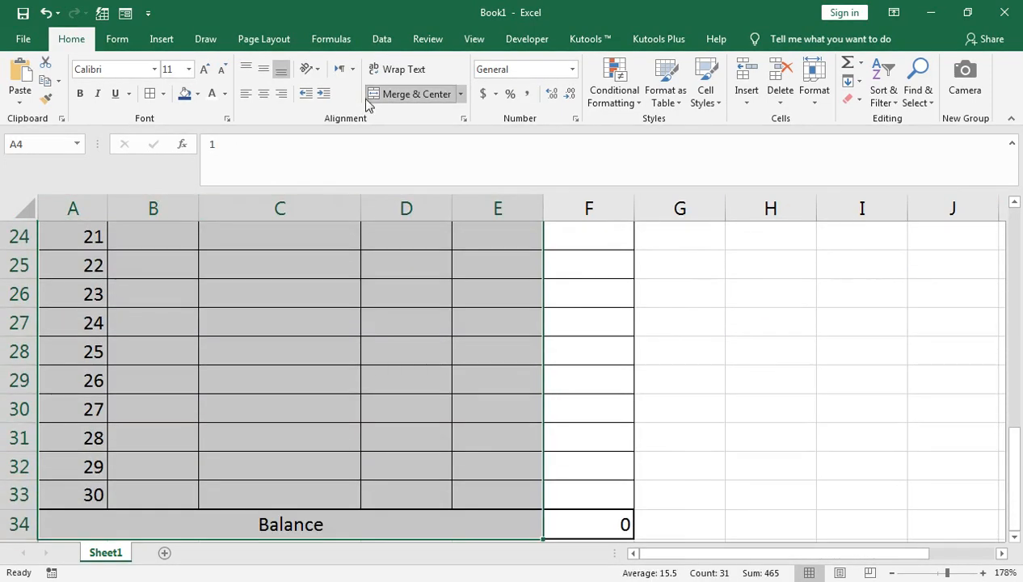
{"action": "left_click", "coordinate": [263, 94]}
{"action": "scroll", "coordinate": [372, 308], "scroll_direction": "up", "scroll_amount": 8}
- Enter the period heading "Month OF", "Apr", "Year" and 2020 across cells C1 to F1
{"action": "left_click", "coordinate": [309, 315]}
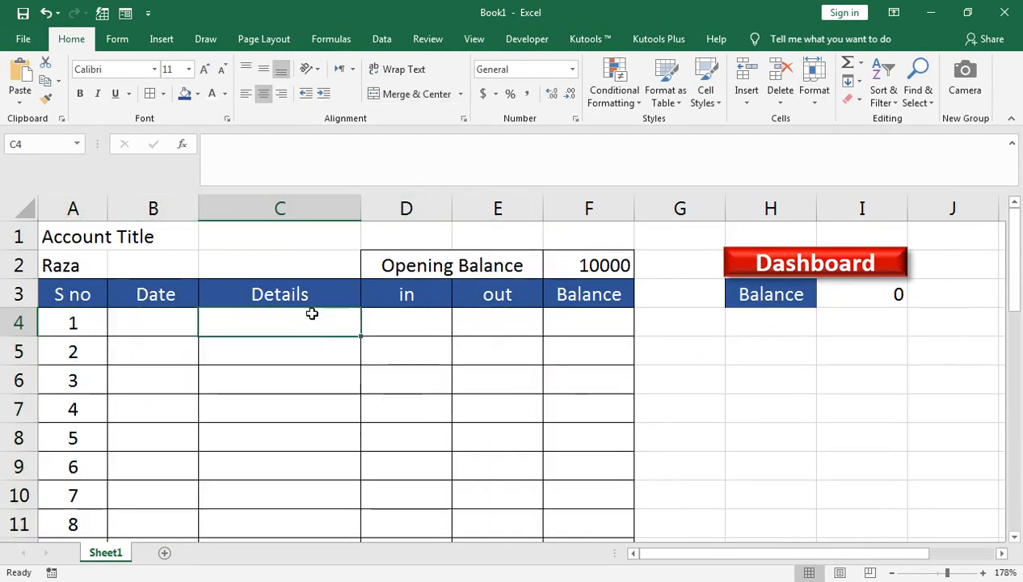
{"action": "key", "text": "Up"}
{"action": "key", "text": "Up"}
{"action": "key", "text": "Up"}
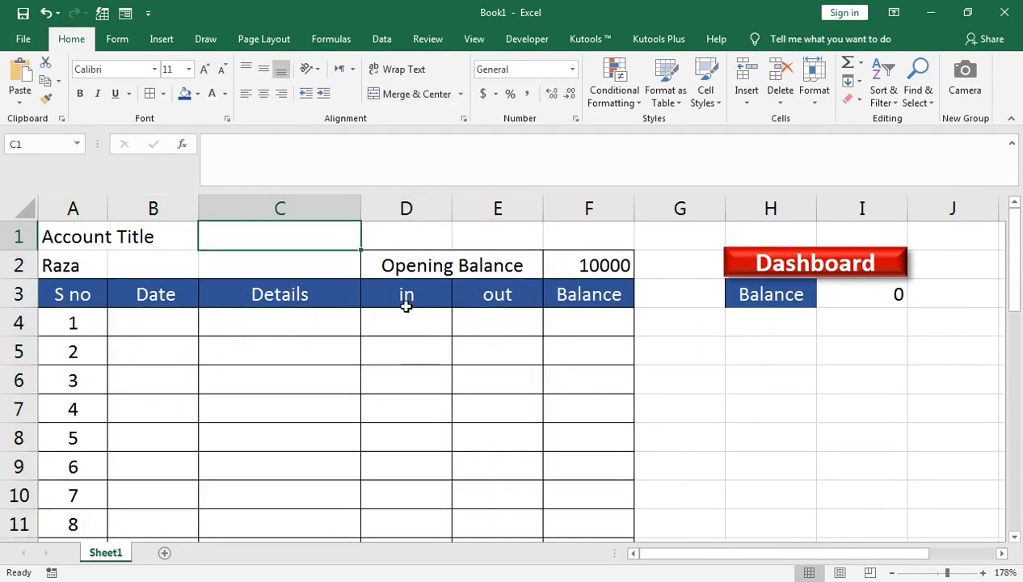
{"action": "key", "text": "Right"}
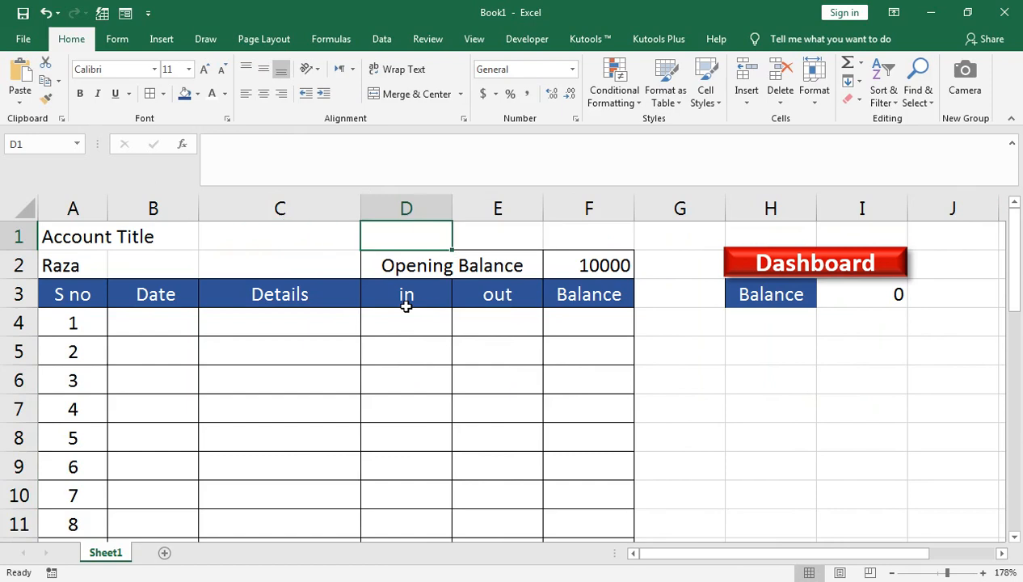
{"action": "key", "text": "Left"}
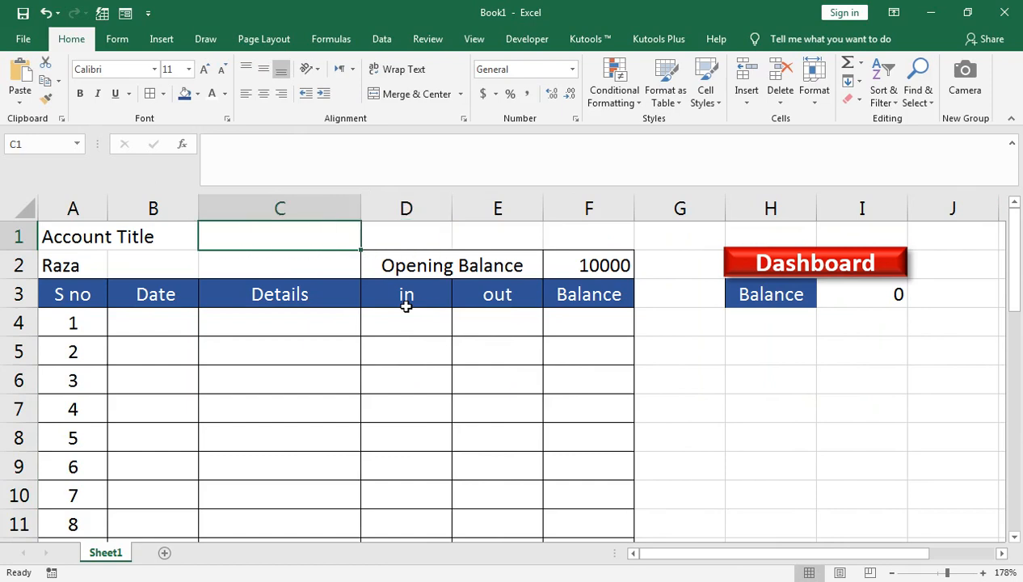
{"action": "type", "text": "Month OF"}
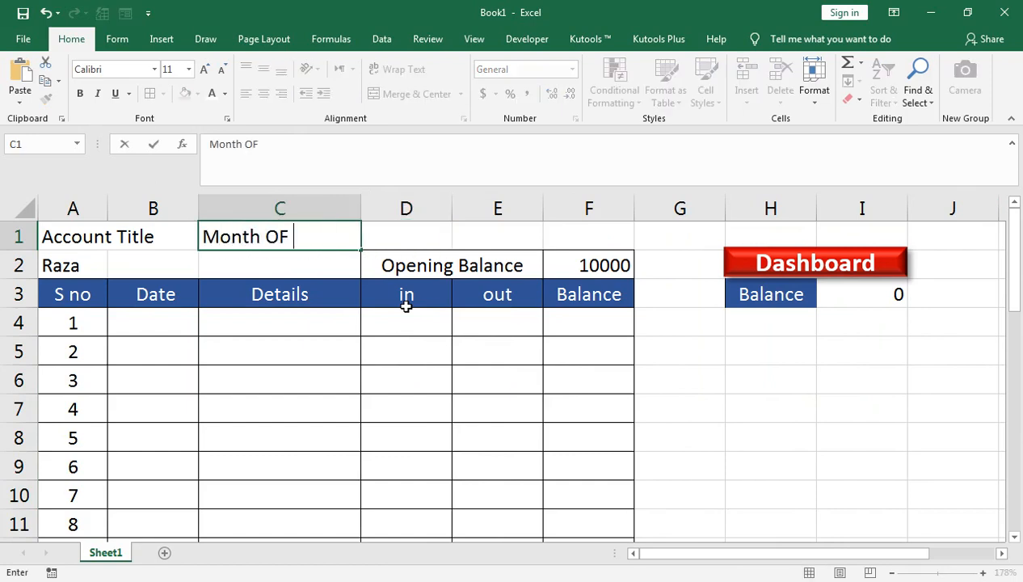
{"action": "key", "text": "Right"}
{"action": "type", "text": "Apr"}
{"action": "key", "text": "Right"}
{"action": "type", "text": "Year"}
{"action": "key", "text": "Right"}
{"action": "type", "text": "2020"}
{"action": "key", "text": "Return"}
- Enter the date 1-apr-2020 in B4 and autofit the Date column's width to it
{"action": "key", "text": "Down"}
{"action": "key", "text": "Down"}
{"action": "key", "text": "Left"}
{"action": "type", "text": "1-apr-2020"}
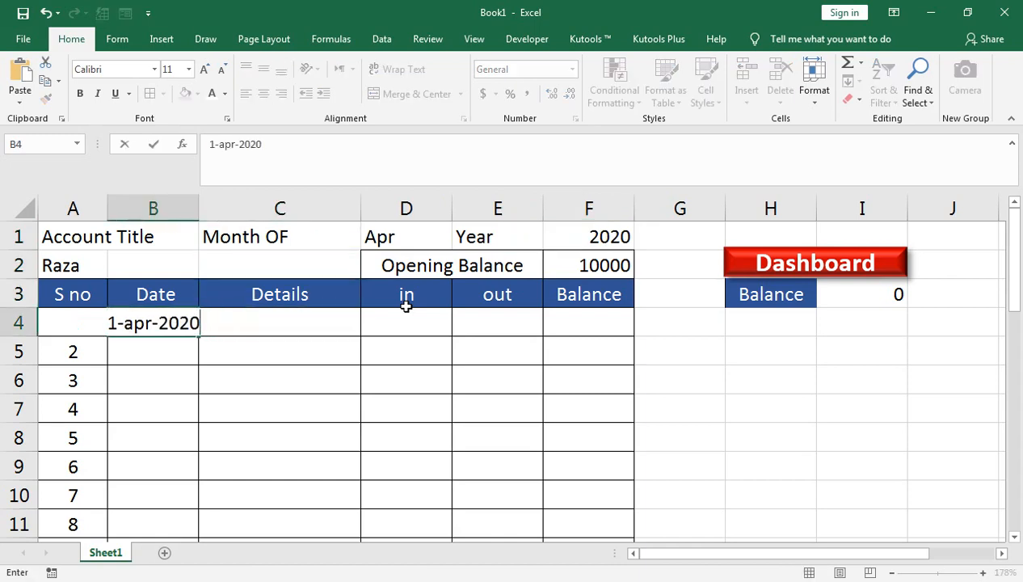
{"action": "key", "text": "Return"}
{"action": "key", "text": "Up"}
{"action": "key", "text": "alt"}
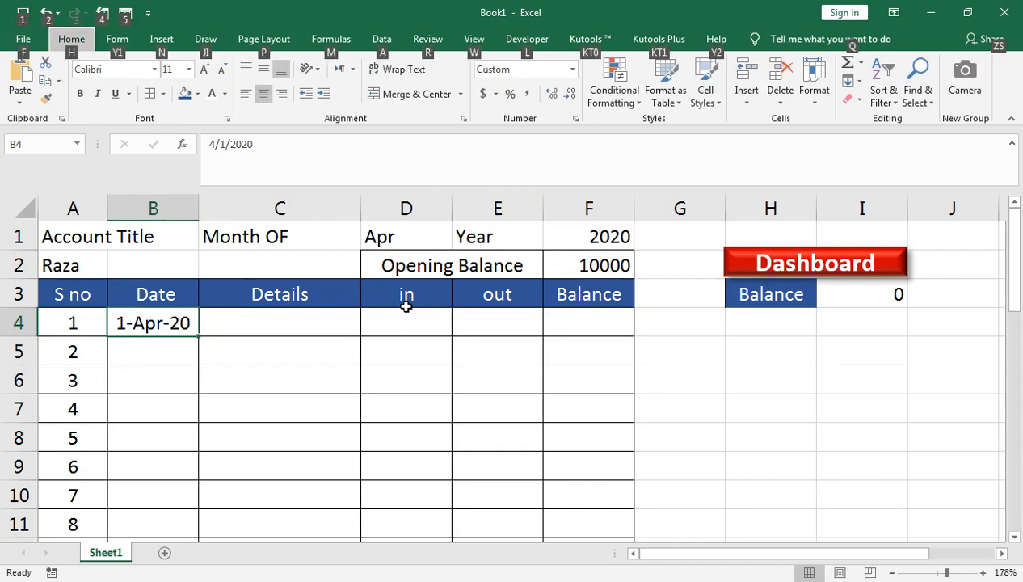
{"action": "key", "text": "o"}
{"action": "key", "text": "c"}
{"action": "key", "text": "a"}
- Enter "Dposite 50000 Cash" as the details of row 1 in C4 and autofit the Details column's width
{"action": "key", "text": "Right"}
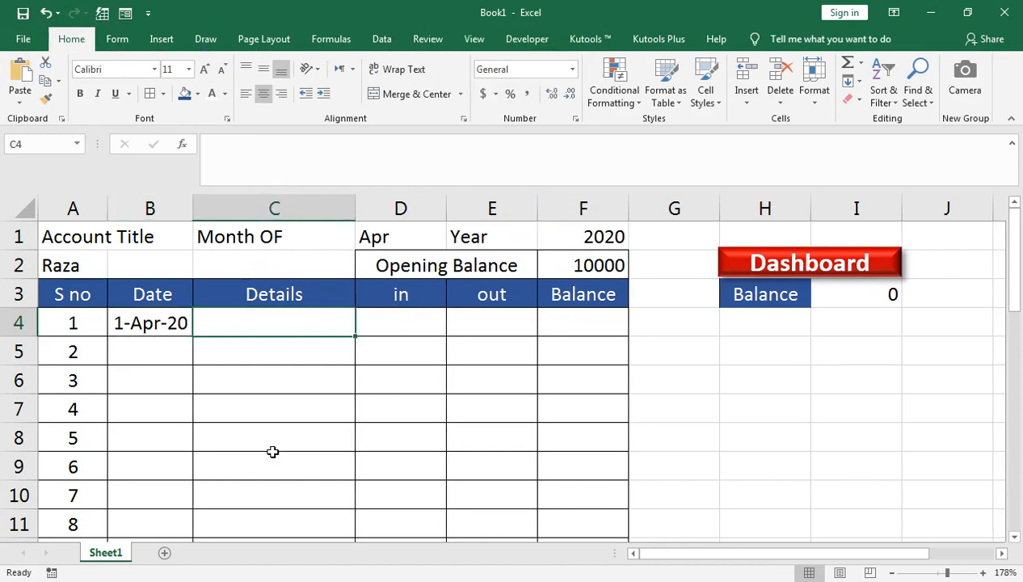
{"action": "type", "text": "Dposite"}
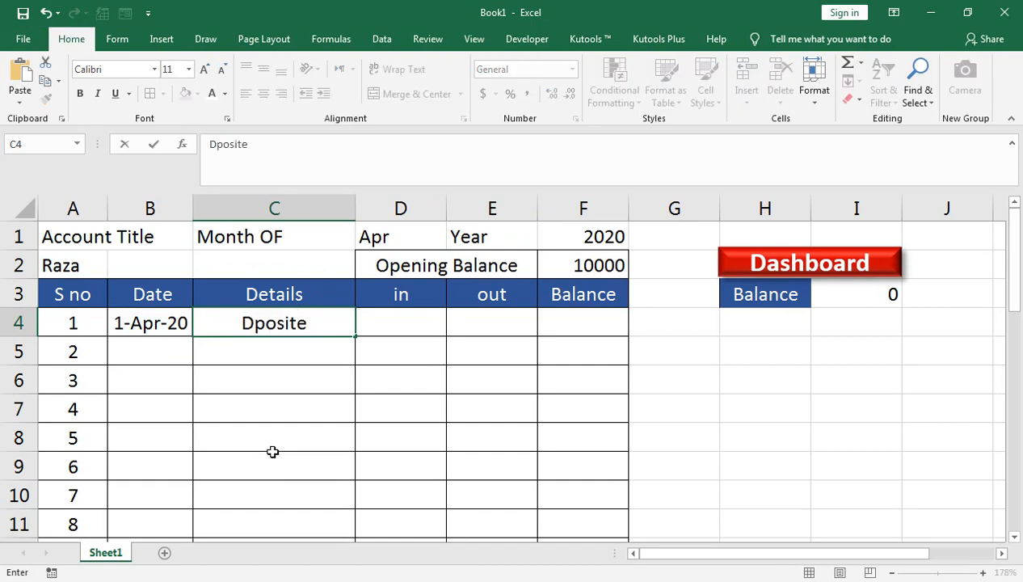
{"action": "type", "text": " 50000"}
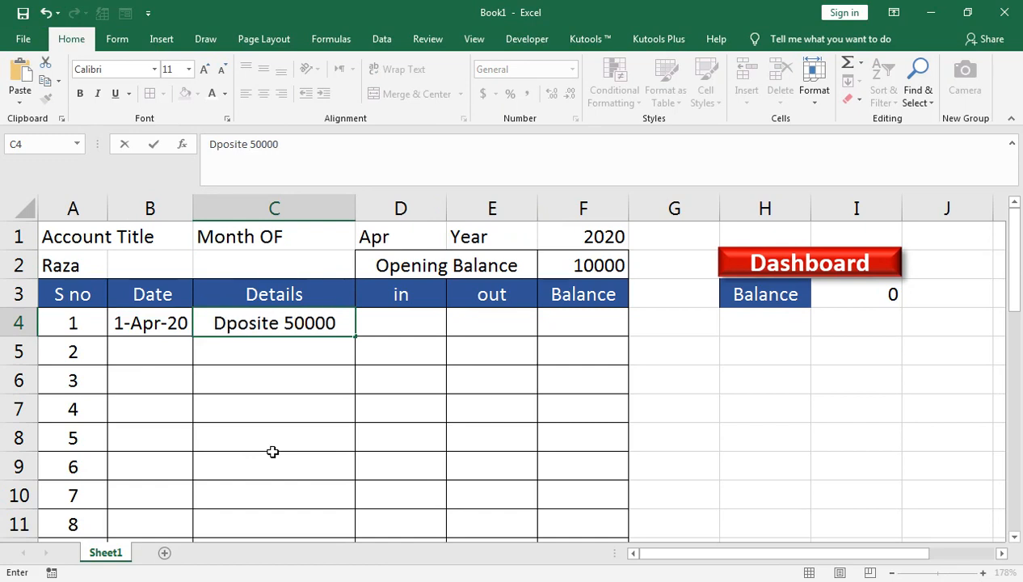
{"action": "type", "text": " Cah"}
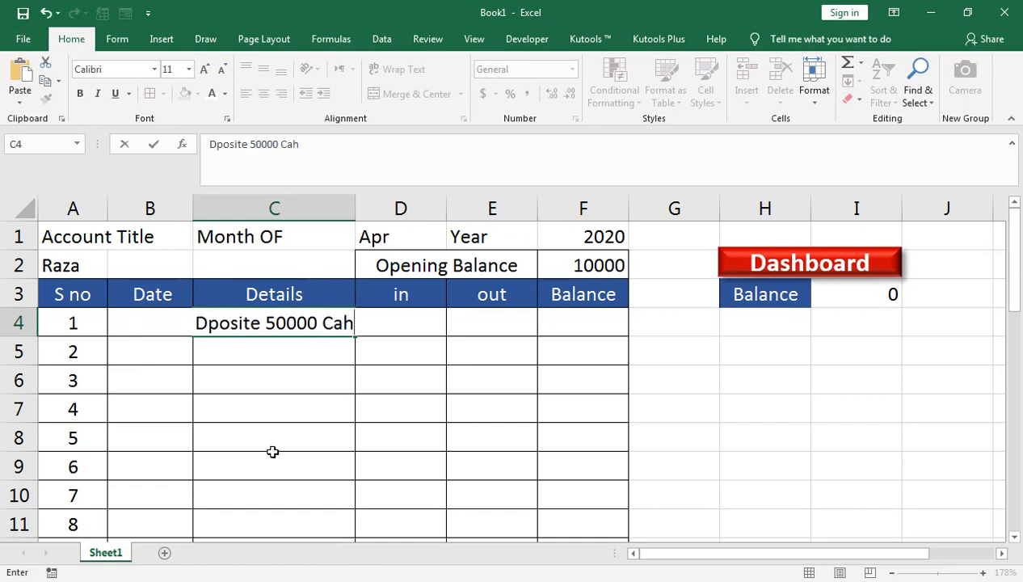
{"action": "key", "text": "BackSpace"}
{"action": "type", "text": "sh"}
{"action": "key", "text": "Tab"}
{"action": "key", "text": "Left"}
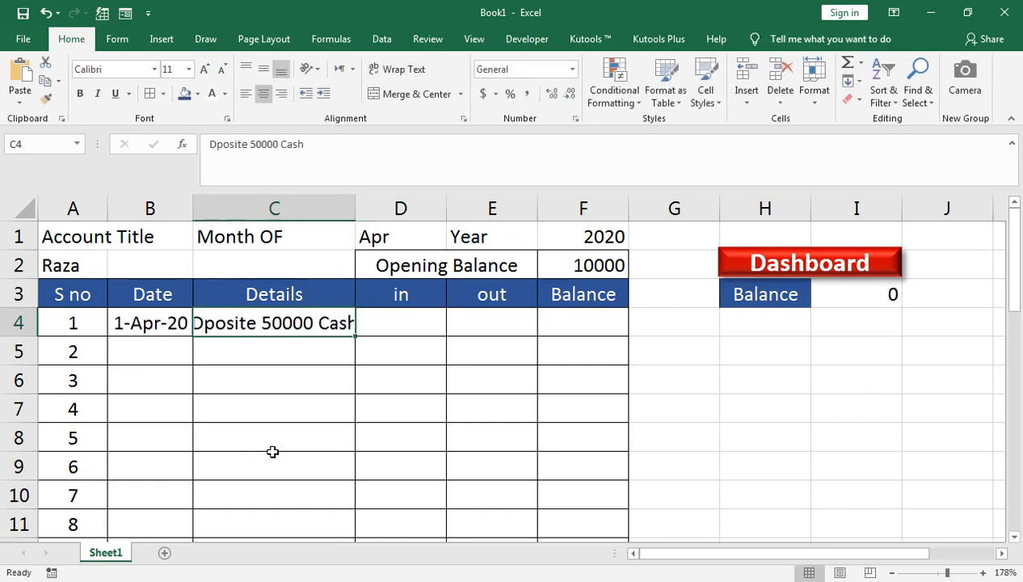
{"action": "key", "text": "alt+o"}
{"action": "key", "text": "c"}
{"action": "key", "text": "a"}
- Enter the date 2-apr-2020 for the second ledger entry in B5
{"action": "key", "text": "Down"}
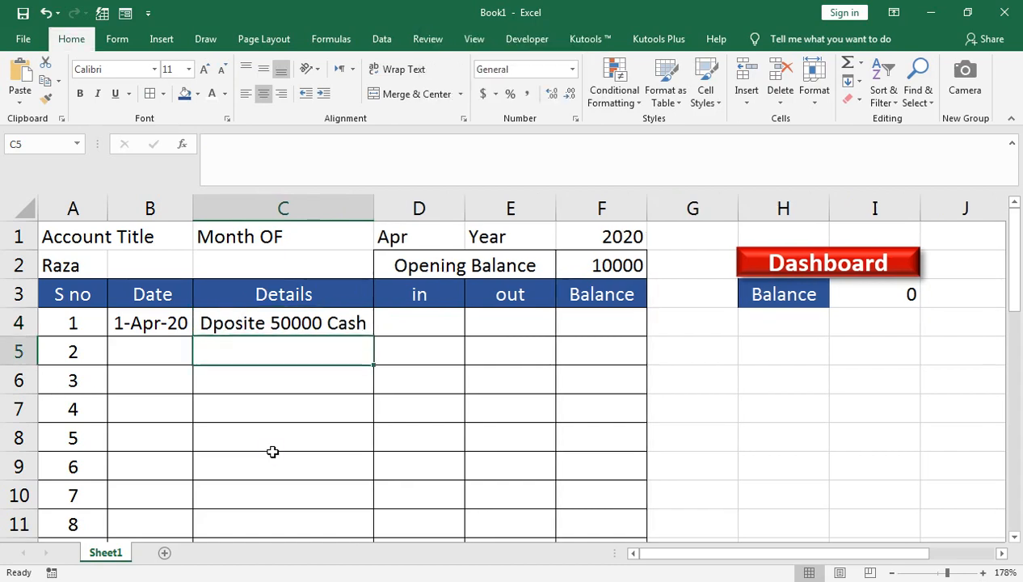
{"action": "key", "text": "Left"}
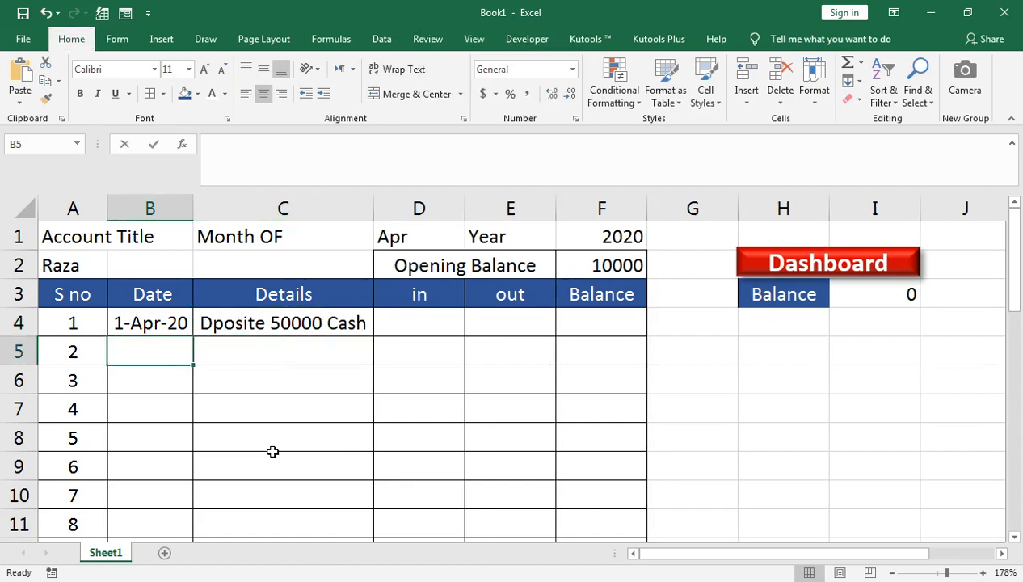
{"action": "type", "text": "2-apr-2020"}
{"action": "key", "text": "Return"}
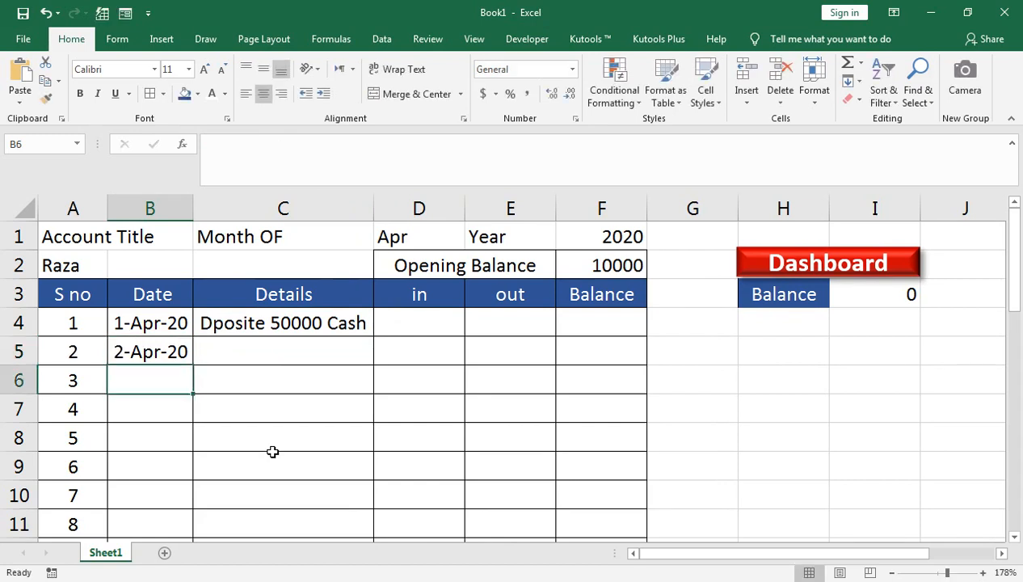
- Enter "withdraw 25000 For ATM" as the details of the second ledger entry in C5
{"action": "key", "text": "Up"}
{"action": "key", "text": "Right"}
{"action": "type", "text": "withdraw"}
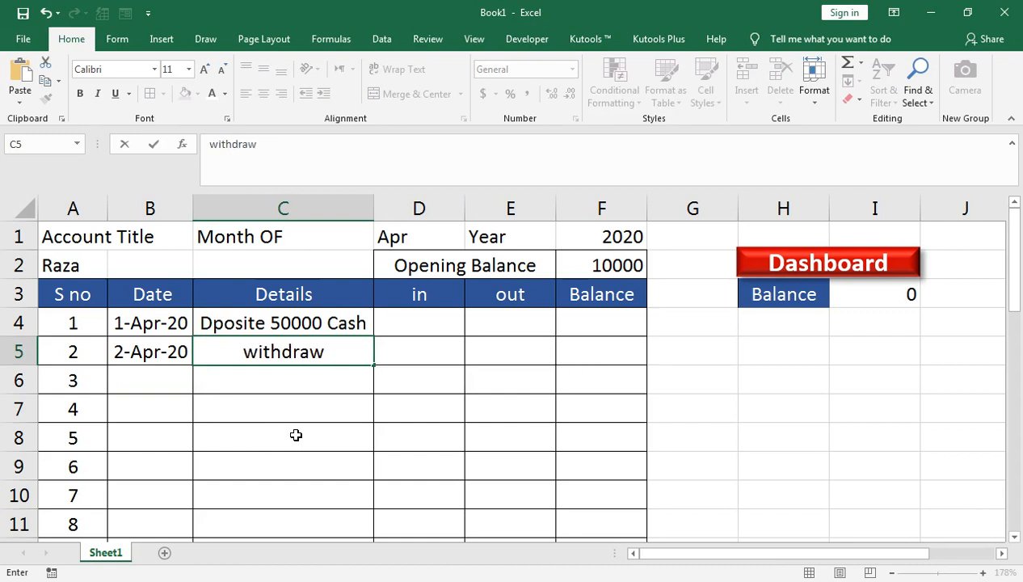
{"action": "type", "text": " 25000"}
{"action": "type", "text": " fotr"}
{"action": "key", "text": "BackSpace"}
{"action": "key", "text": "BackSpace"}
{"action": "key", "text": "BackSpace"}
{"action": "key", "text": "BackSpace"}
{"action": "key", "text": "BackSpace"}
{"action": "type", "text": "For A"}
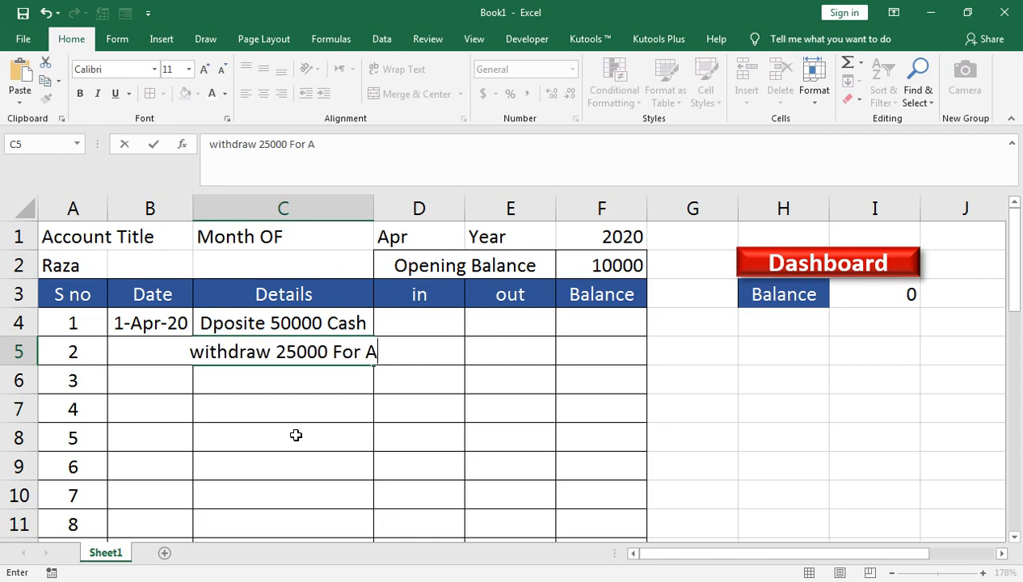
{"action": "type", "text": "TM"}
{"action": "key", "text": "Tab"}
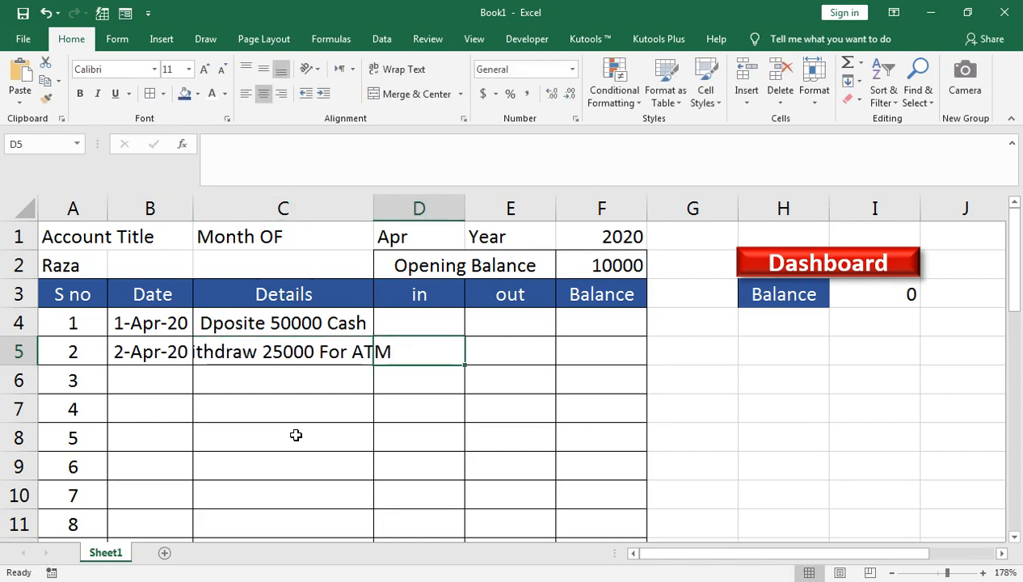
- Autofit the Details column's width to the withdrawal text in C5
{"action": "key", "text": "Left"}
{"action": "key", "text": "alt+o"}
{"action": "key", "text": "c"}
{"action": "key", "text": "a"}
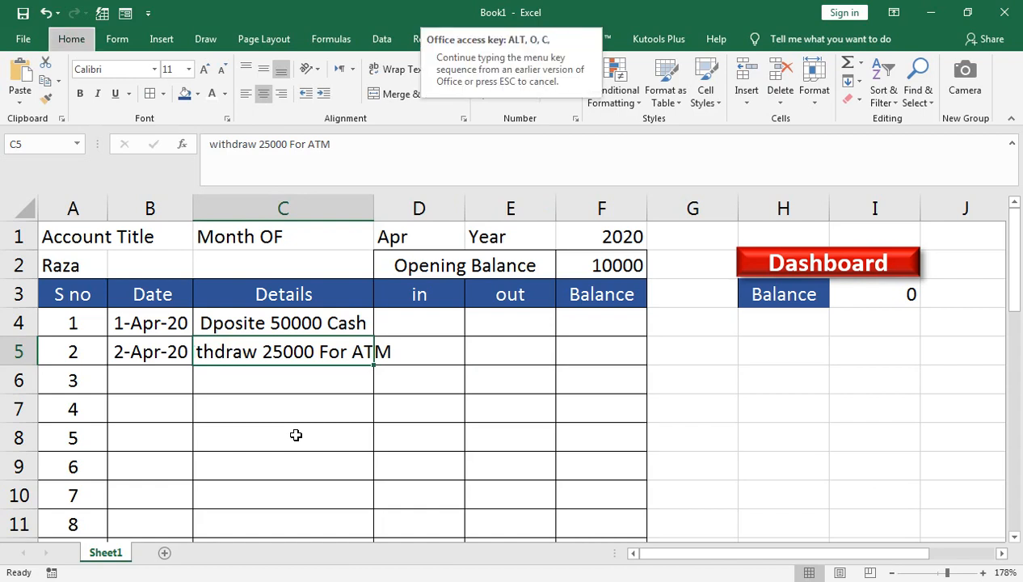
- Enter 50000 as the first entry's incoming amount in D4 and 25000 as the second entry's outgoing amount in E5
{"action": "key", "text": "Right"}
{"action": "key", "text": "Up"}
{"action": "type", "text": "50000"}
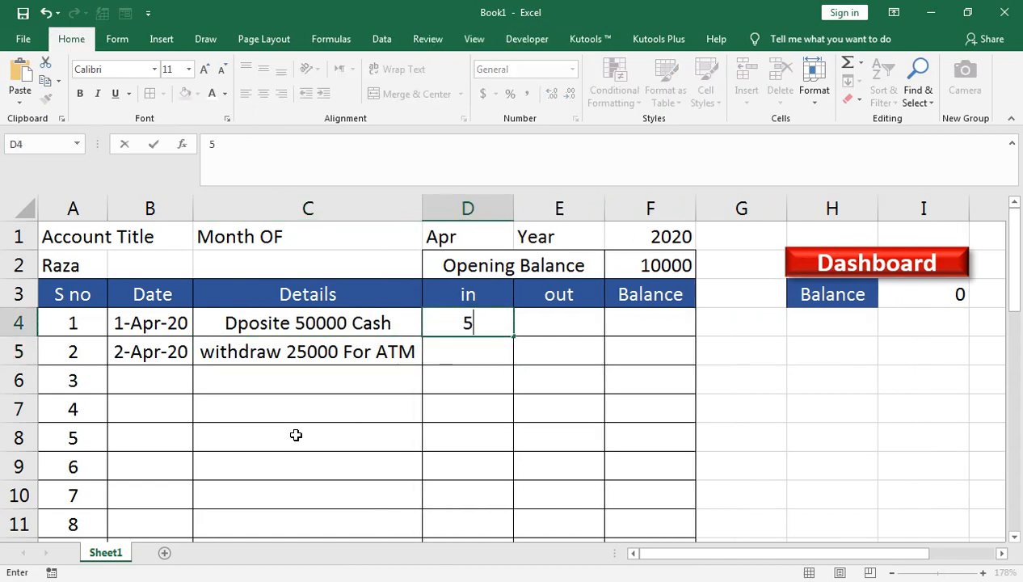
{"action": "key", "text": "Return"}
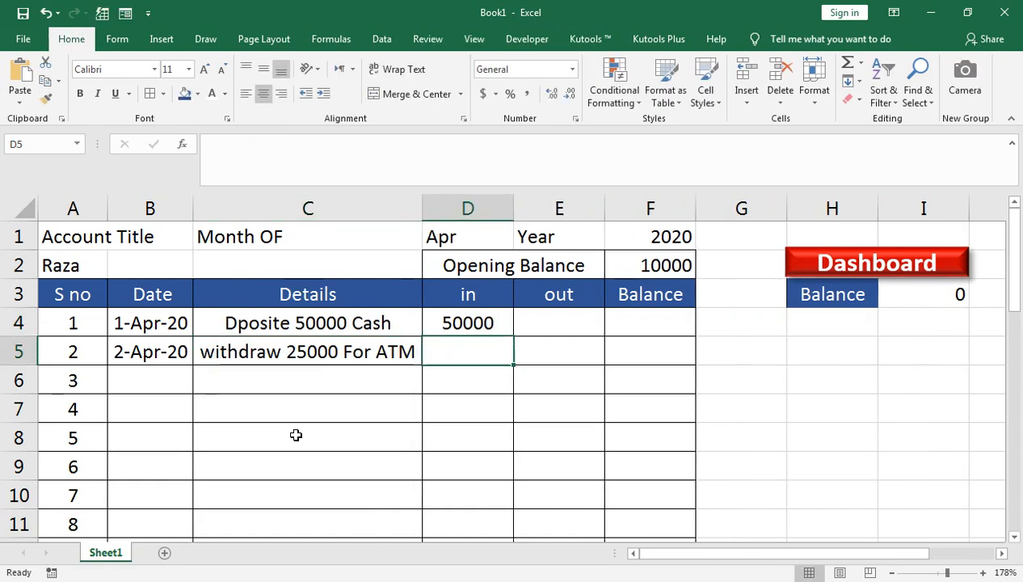
{"action": "key", "text": "Right"}
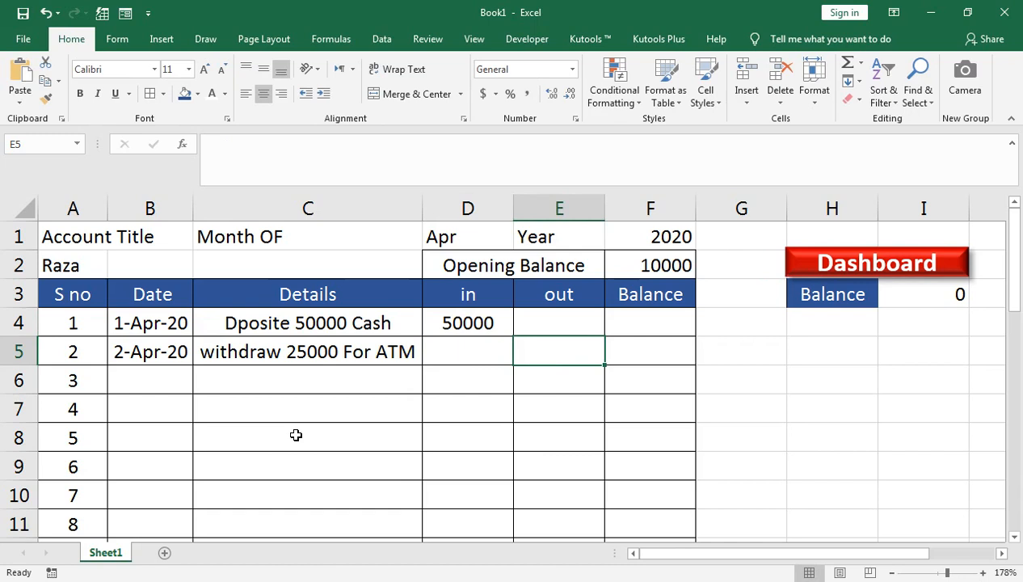
{"action": "type", "text": "25000"}
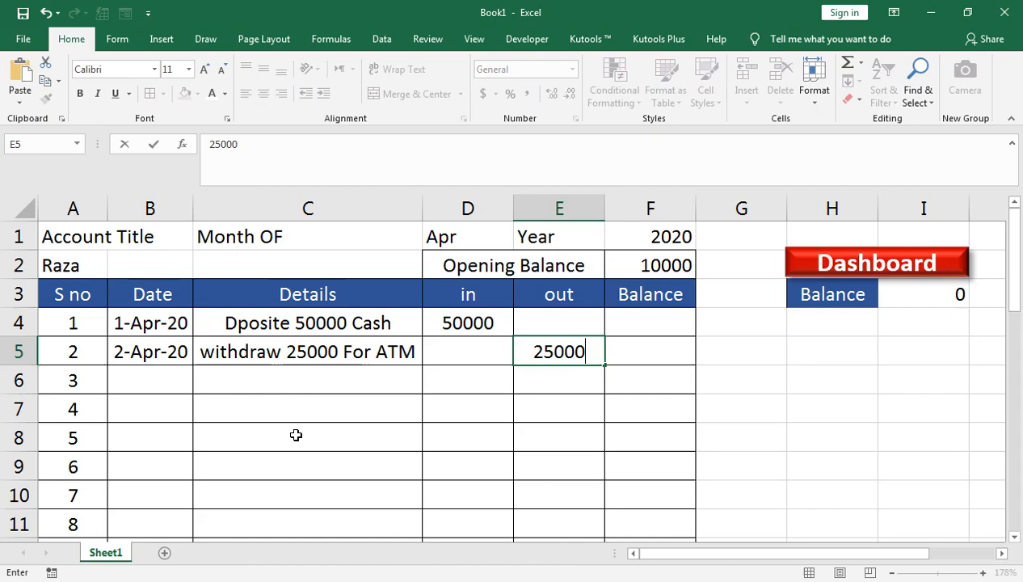
{"action": "key", "text": "Return"}
- Build the balance formula =F2+D4-E4 in F4 from the opening balance, incoming and outgoing amounts
{"action": "key", "text": "Up"}
{"action": "key", "text": "Right"}
{"action": "key", "text": "Up"}
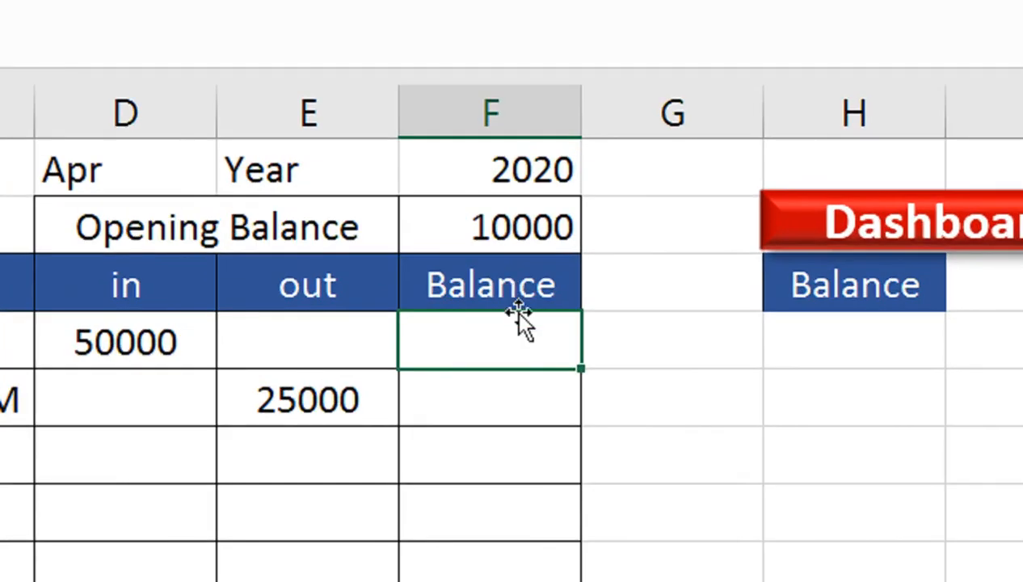
{"action": "type", "text": "="}
{"action": "key", "text": "Up"}
{"action": "key", "text": "Up"}
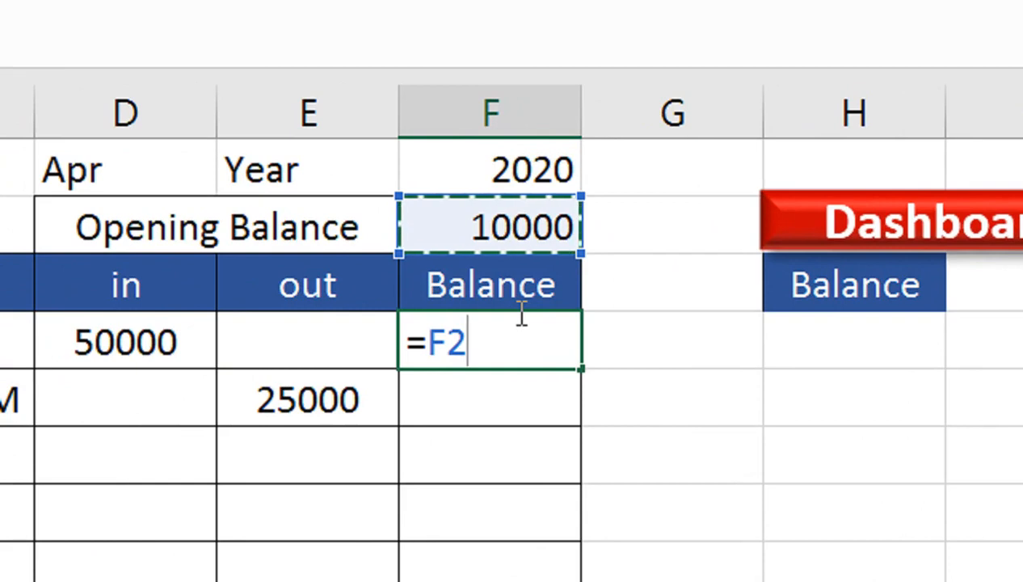
{"action": "type", "text": "+"}
{"action": "key", "text": "Left"}
{"action": "key", "text": "Left"}
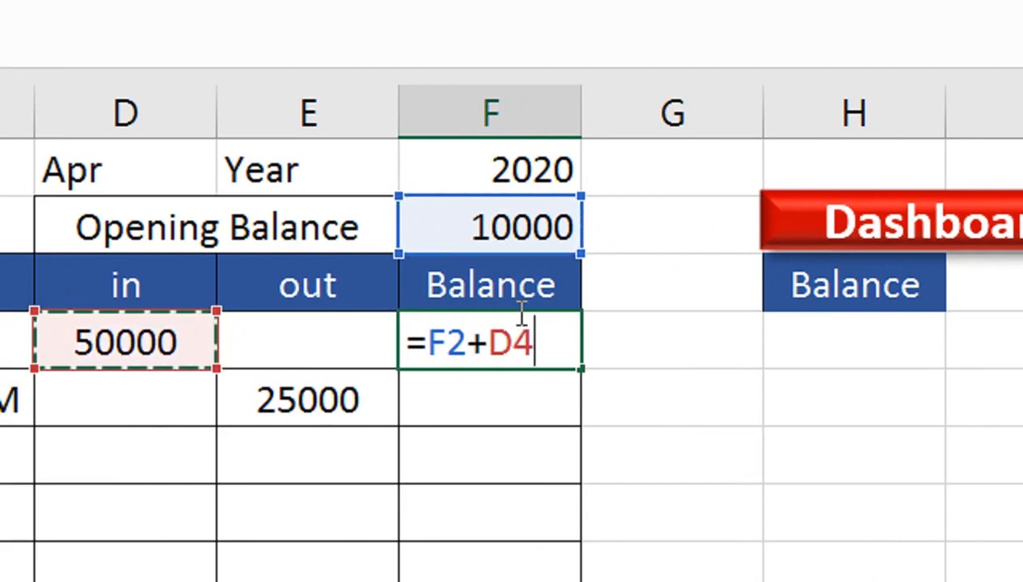
{"action": "type", "text": "-"}
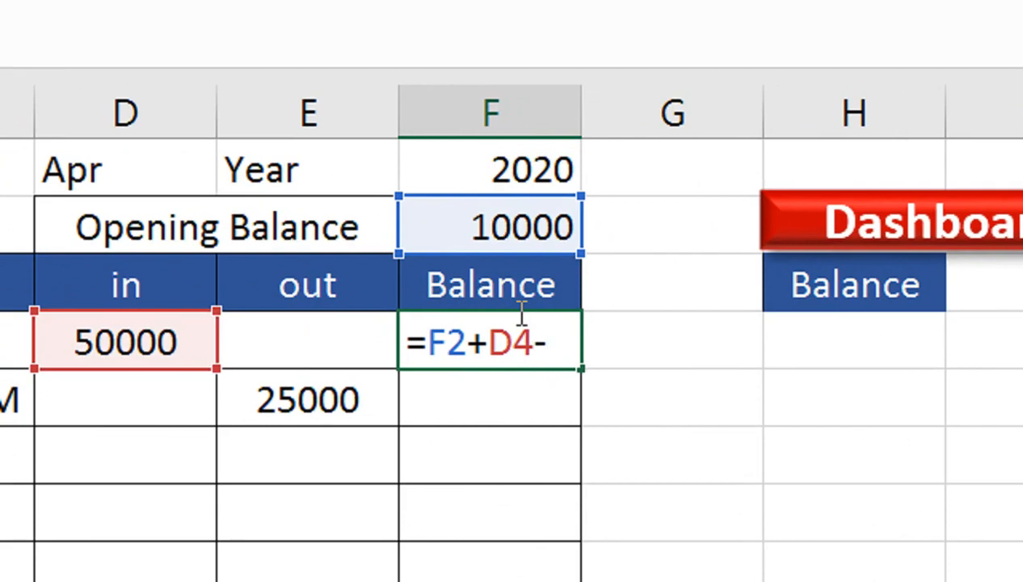
{"action": "left_click", "coordinate": [359, 339]}
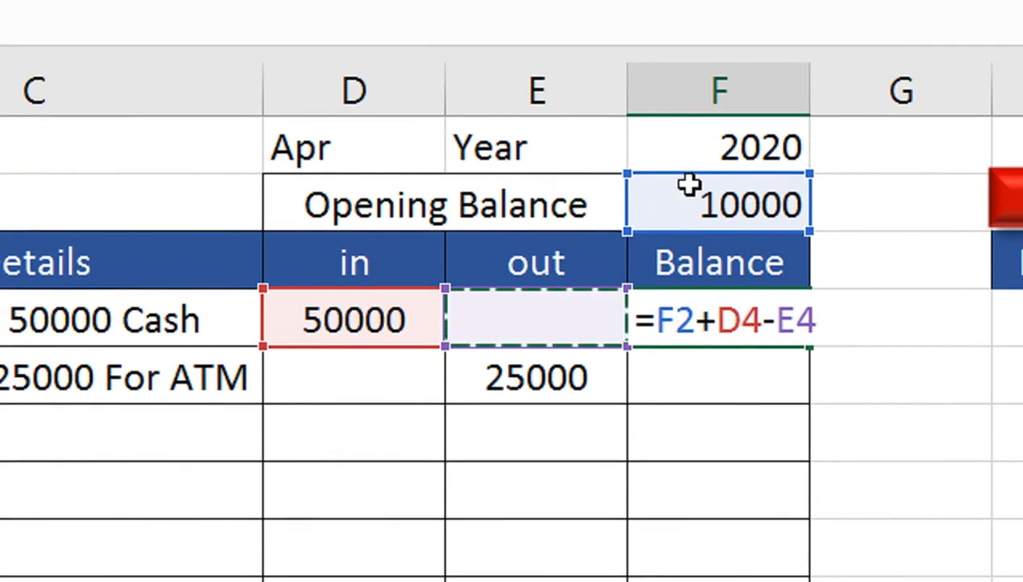
- Make the opening balance reference absolute as $F$2 in F4's formula and fill the formula down the Balance column
{"action": "left_click", "coordinate": [683, 318]}
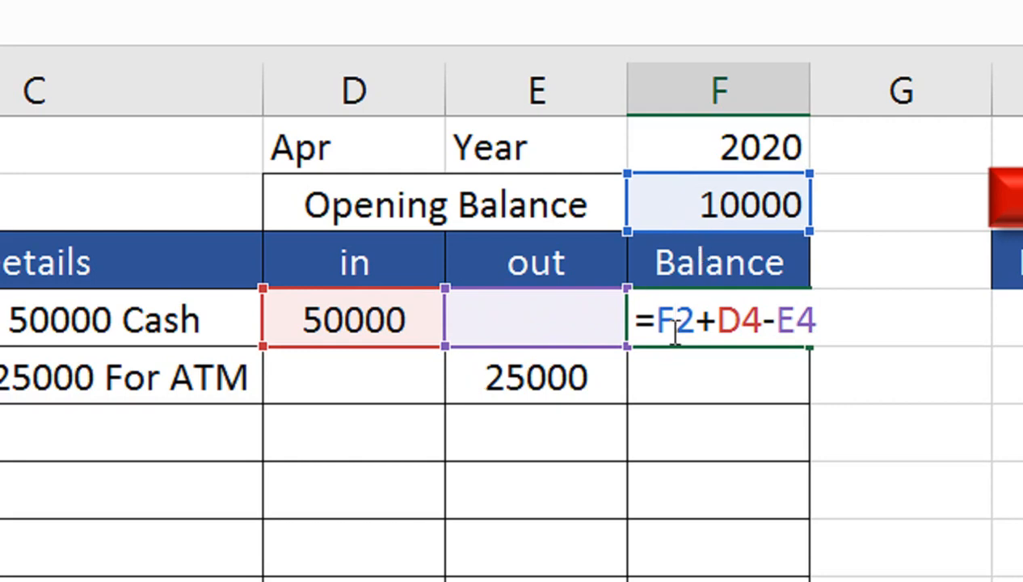
{"action": "key", "text": "F4"}
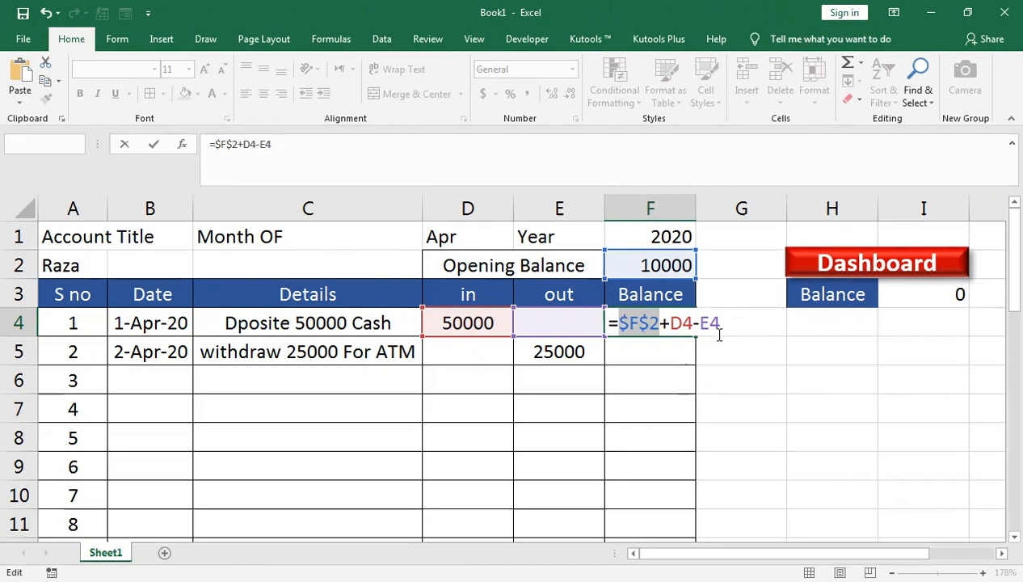
{"action": "key", "text": "Return"}
{"action": "left_click", "coordinate": [675, 330]}
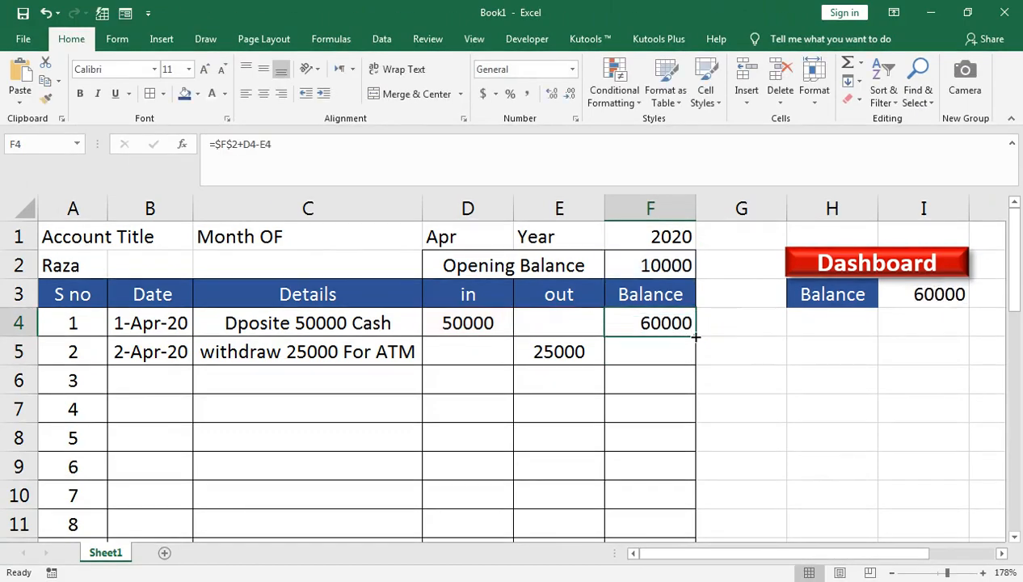
{"action": "double_click", "coordinate": [694, 336]}
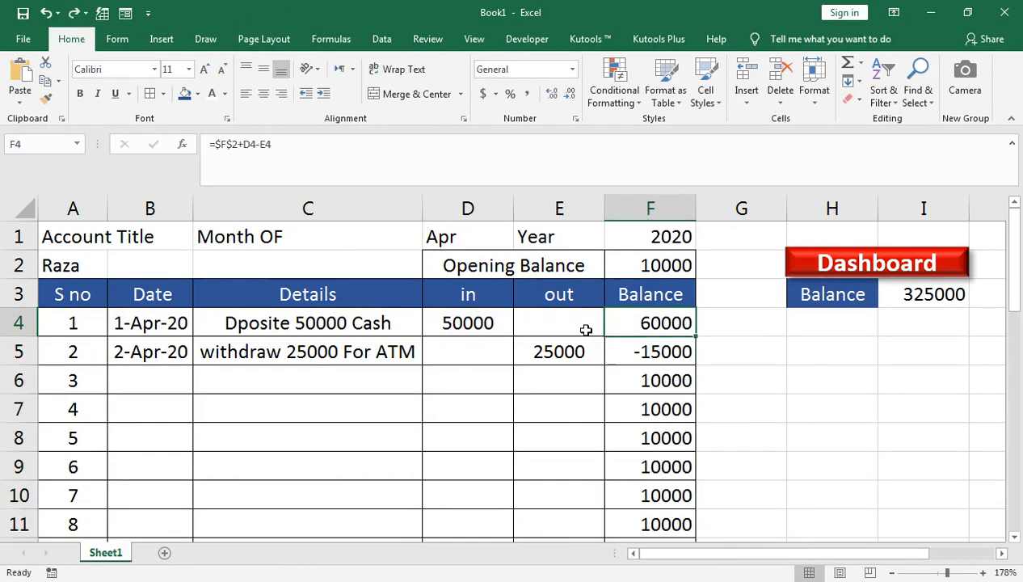
- Examine the cell references used by the balance formulas in F4 and F5
{"action": "double_click", "coordinate": [632, 325]}
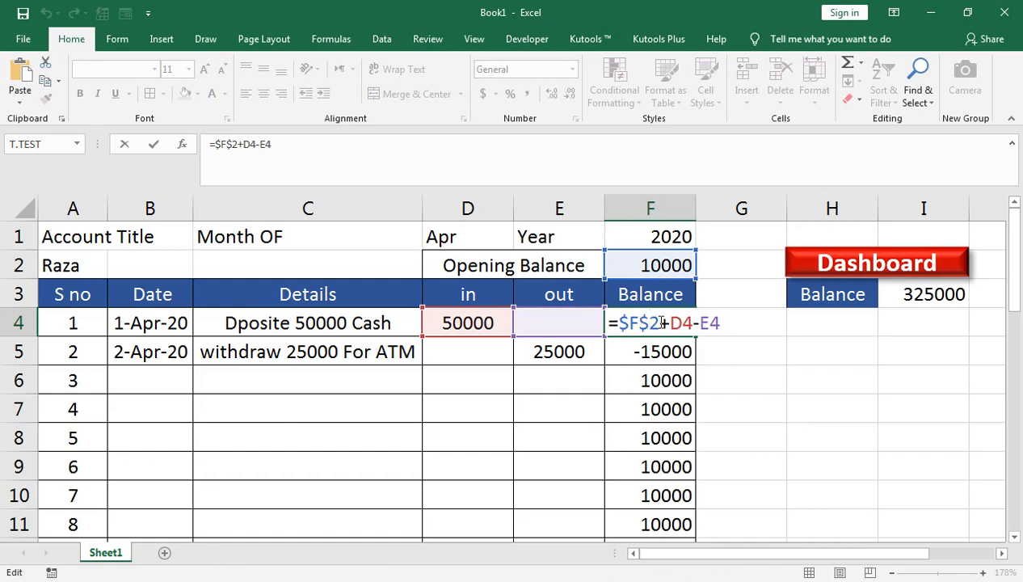
{"action": "key", "text": "Return"}
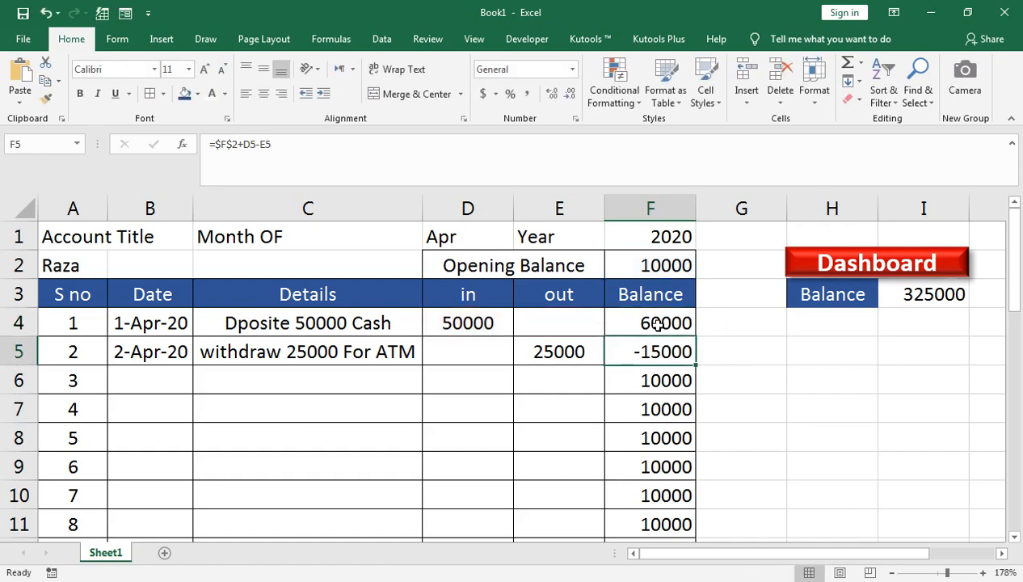
{"action": "double_click", "coordinate": [655, 350]}
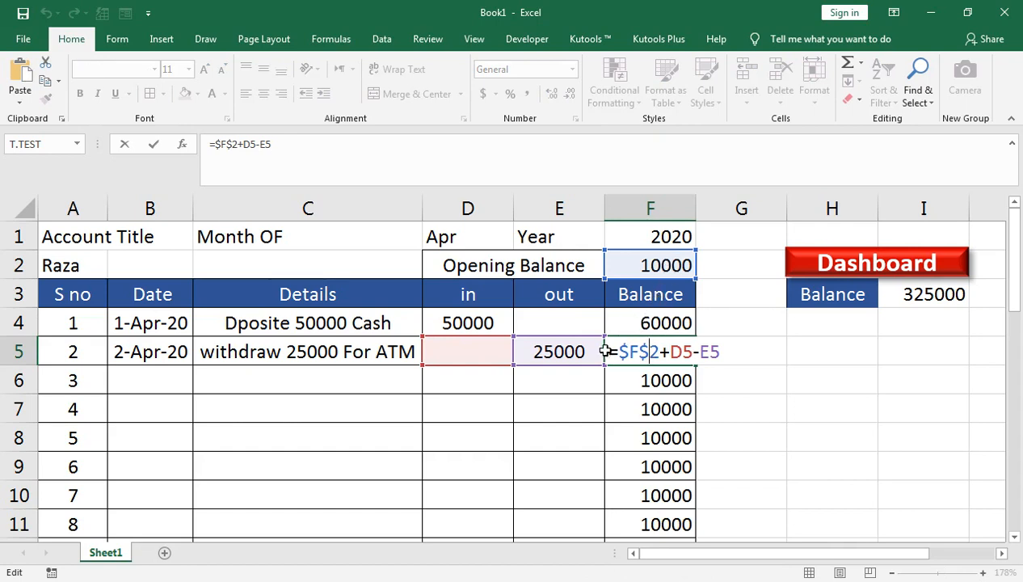
{"action": "key", "text": "Return"}
- Clear all the formulas in the Balance column from F4 downward
{"action": "key", "text": "Up"}
{"action": "key", "text": "Up"}
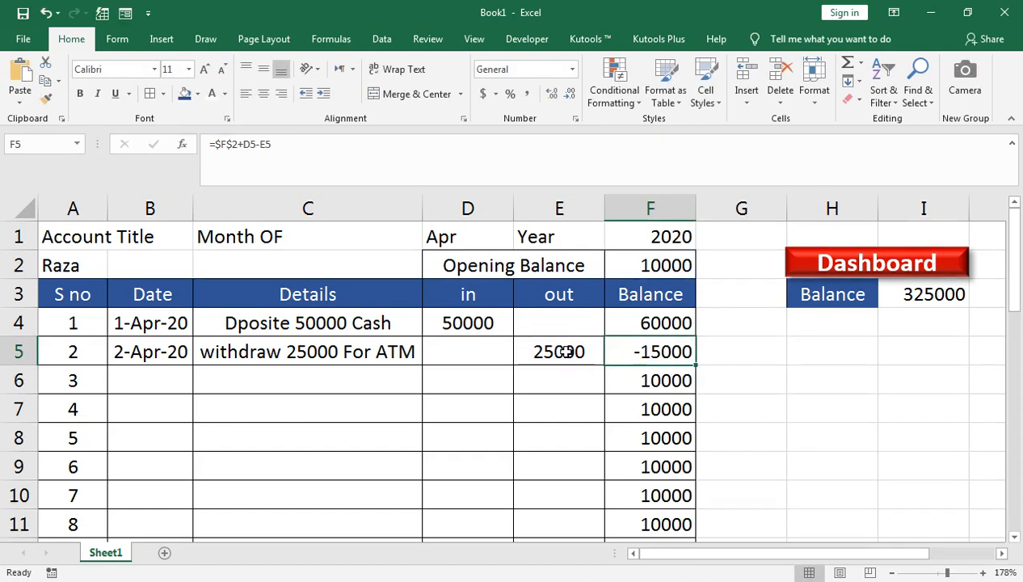
{"action": "key", "text": "ctrl+shift+Down"}
{"action": "key", "text": "Delete"}
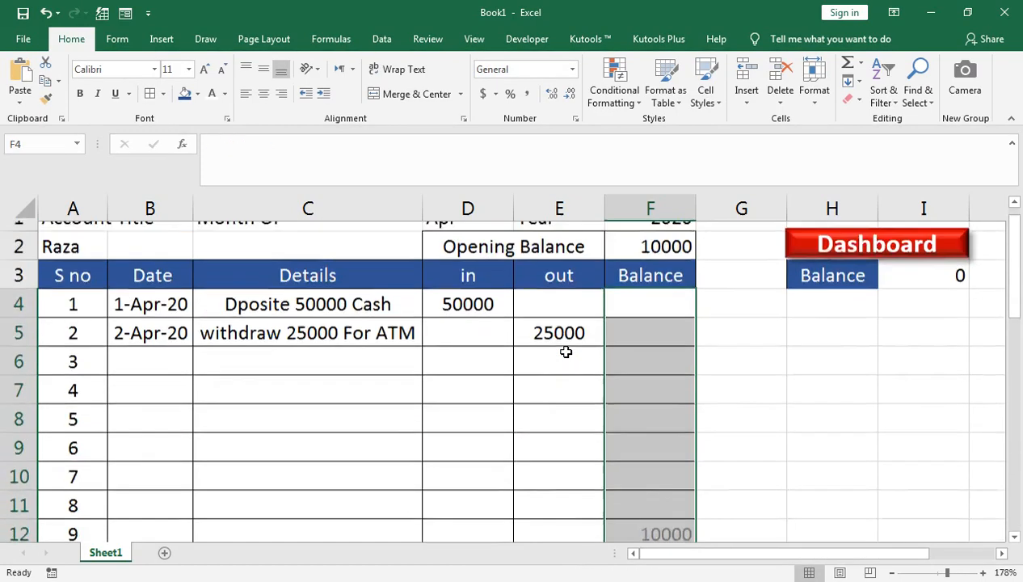
- Enter the balance formula =F2+D4-E4 for the first ledger entry in F4
{"action": "key", "text": "Up"}
{"action": "key", "text": "Down"}
{"action": "type", "text": "="}
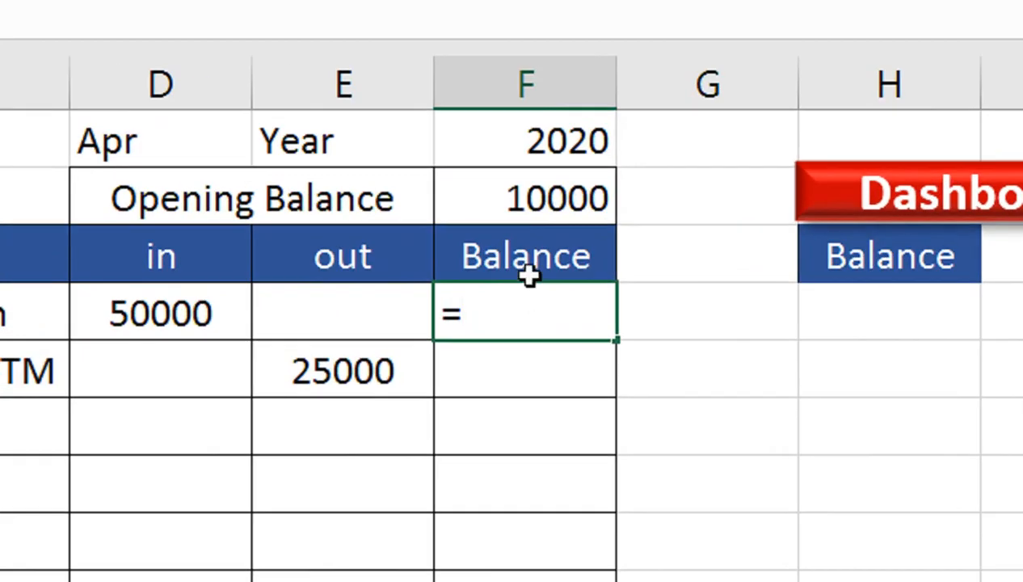
{"action": "left_click", "coordinate": [659, 265]}
{"action": "type", "text": "+"}
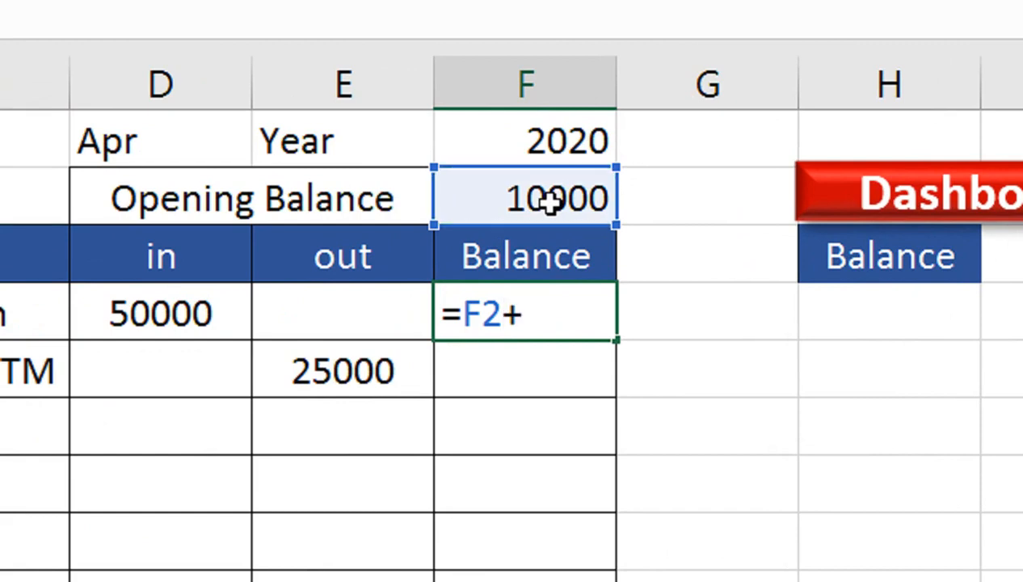
{"action": "left_click", "coordinate": [202, 314]}
{"action": "type", "text": "-"}
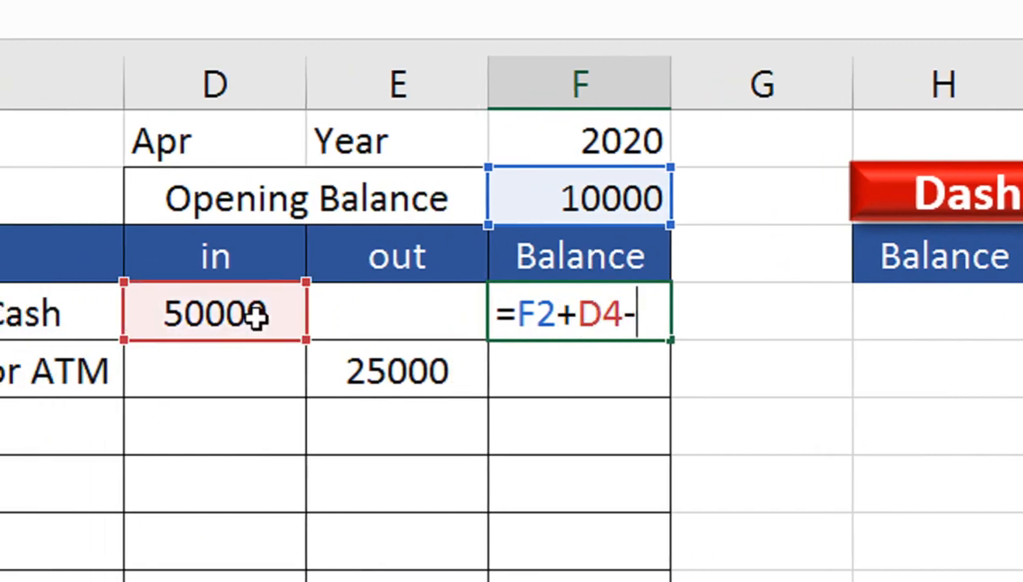
{"action": "left_click", "coordinate": [402, 326]}
{"action": "key", "text": "Return"}
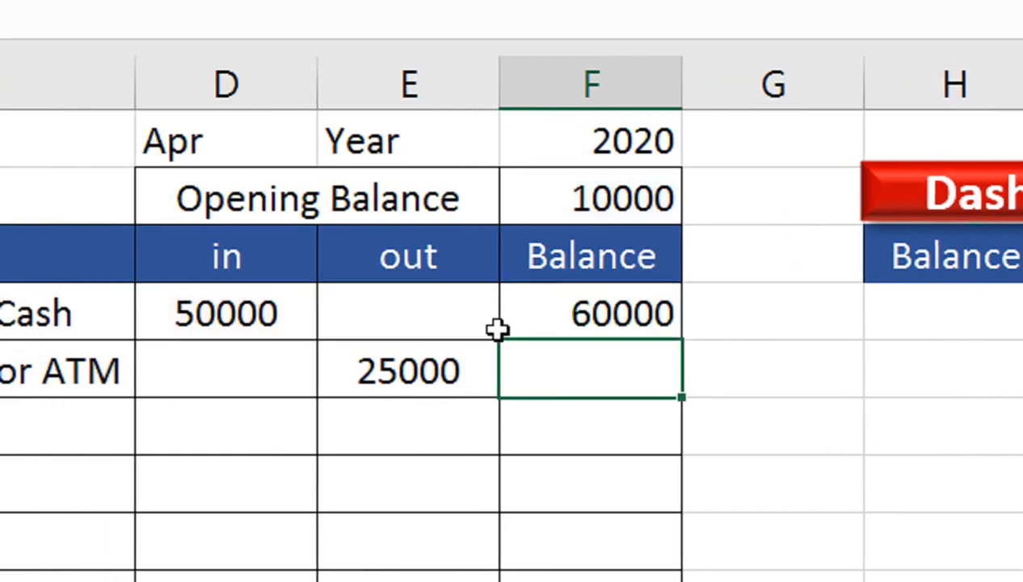
{"action": "type", "text": "="}
{"action": "left_click", "coordinate": [559, 310]}
{"action": "type", "text": "+"}
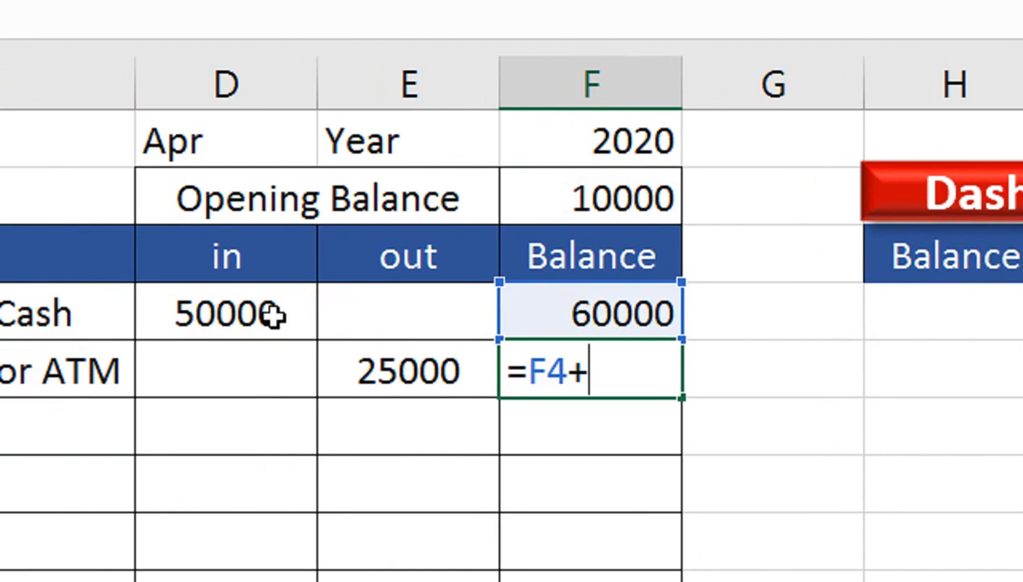
{"action": "left_click", "coordinate": [564, 371]}
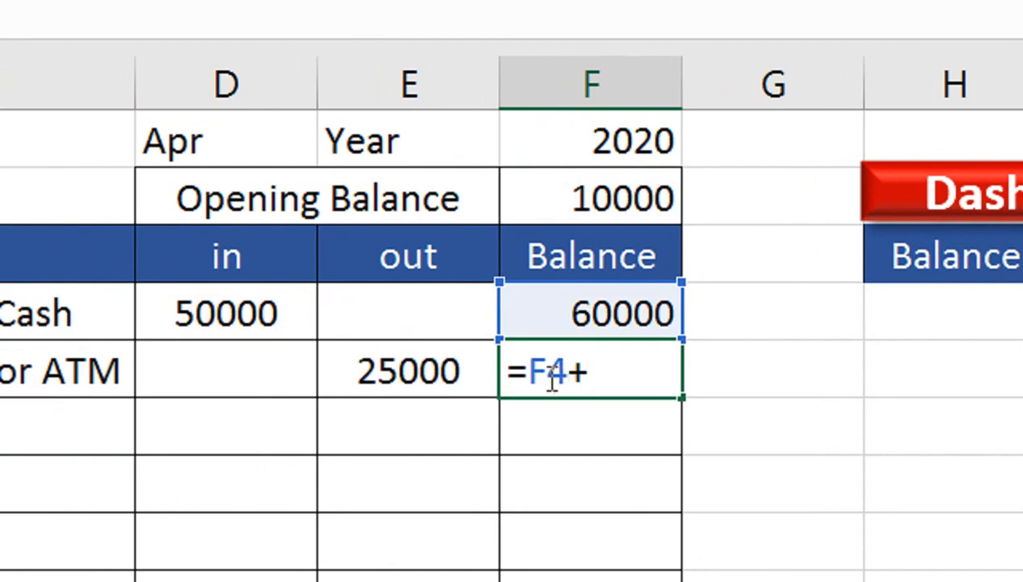
{"action": "key", "text": "BackSpace"}
{"action": "key", "text": "BackSpace"}
{"action": "key", "text": "Delete"}
{"action": "left_click", "coordinate": [252, 297]}
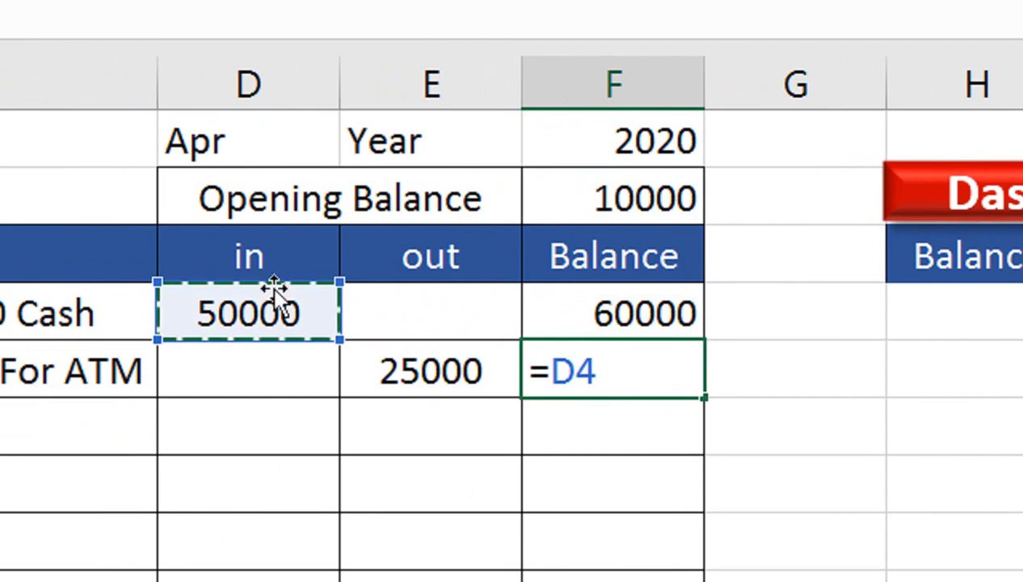
{"action": "type", "text": "+"}
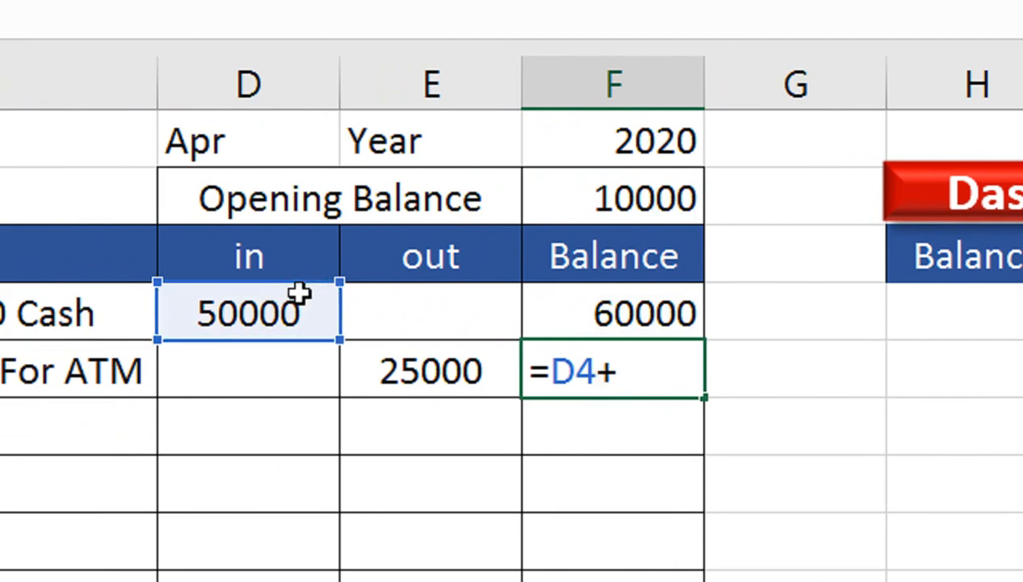
{"action": "left_click", "coordinate": [606, 315]}
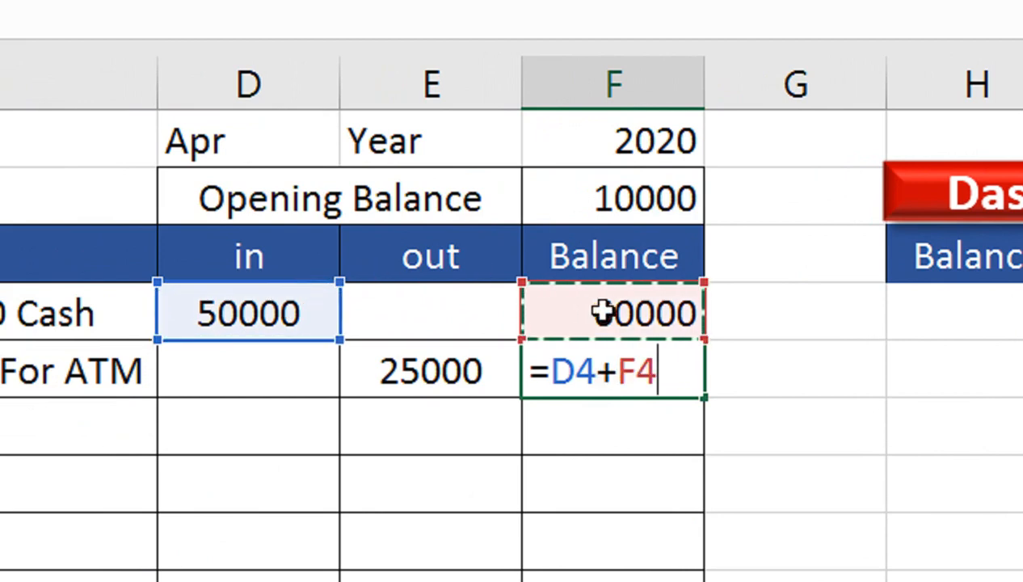
{"action": "key", "text": "BackSpace"}
{"action": "key", "text": "BackSpace"}
{"action": "key", "text": "BackSpace"}
{"action": "key", "text": "BackSpace"}
{"action": "key", "text": "BackSpace"}
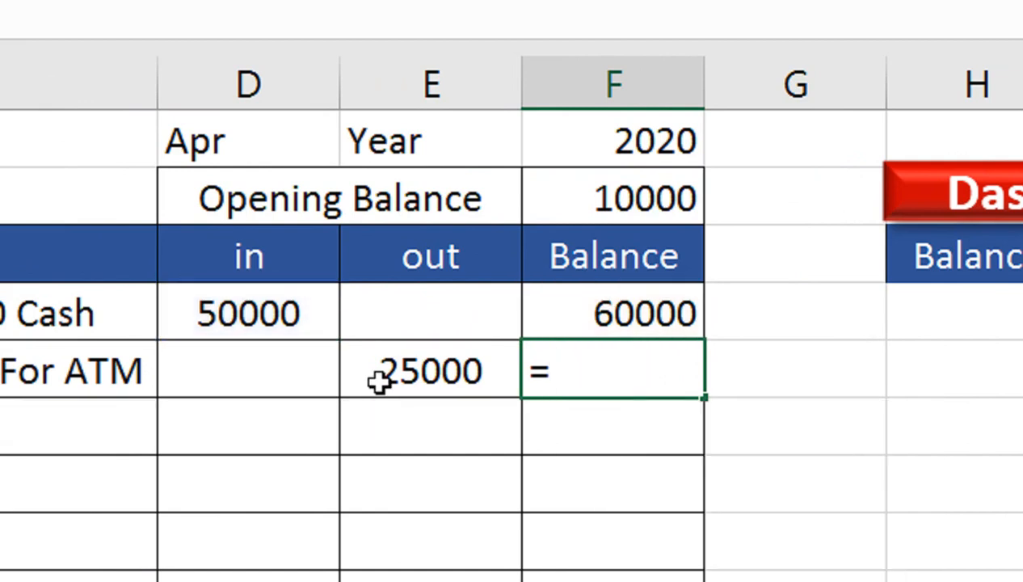
- Enter the running balance formula =F4+D5-E5 in F5 and fill it down the Balance column
{"action": "left_click", "coordinate": [594, 304]}
{"action": "type", "text": "+"}
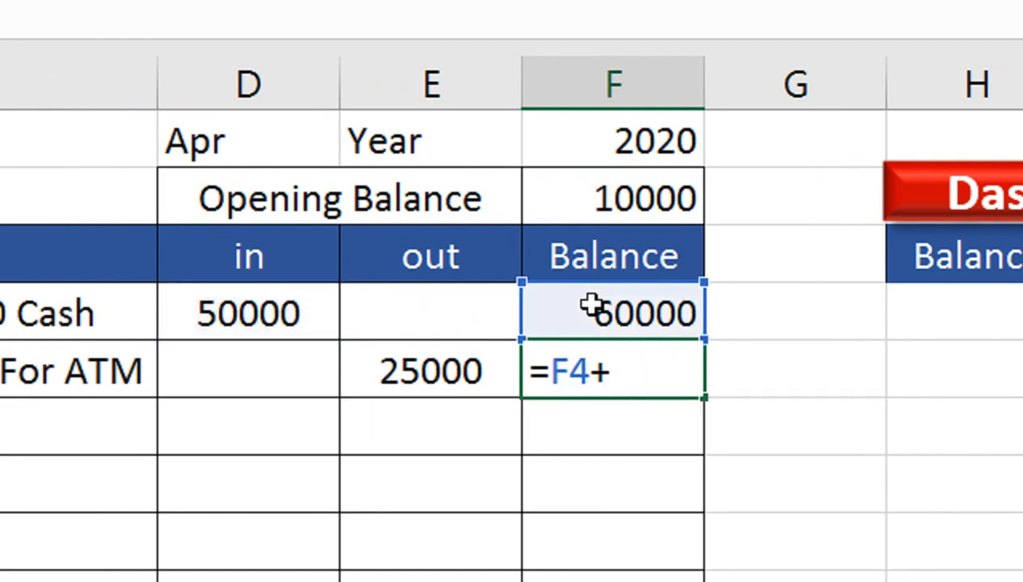
{"action": "left_click", "coordinate": [315, 372]}
{"action": "type", "text": "-"}
{"action": "left_click", "coordinate": [415, 357]}
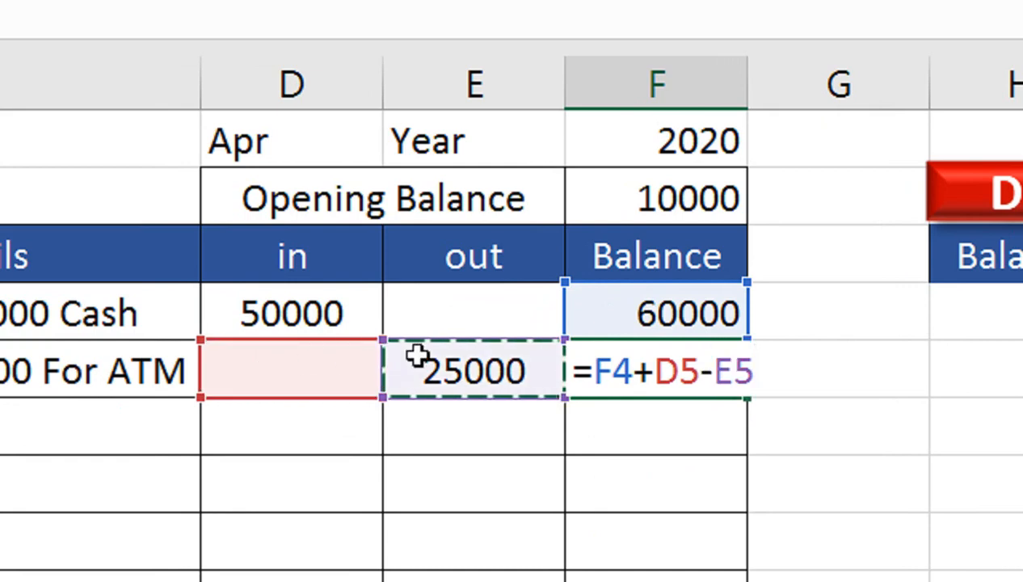
{"action": "key", "text": "Return"}
{"action": "left_click", "coordinate": [638, 368]}
{"action": "double_click", "coordinate": [746, 398]}
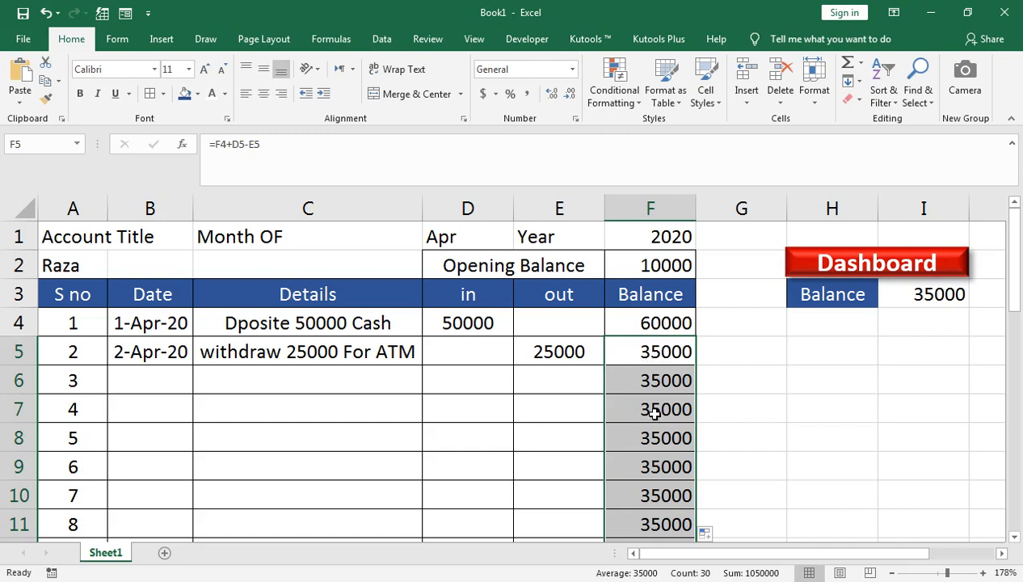
- Center the balance value in cell I3 beneath the Dashboard heading
{"action": "scroll", "coordinate": [616, 397], "scroll_direction": "down", "scroll_amount": 10}
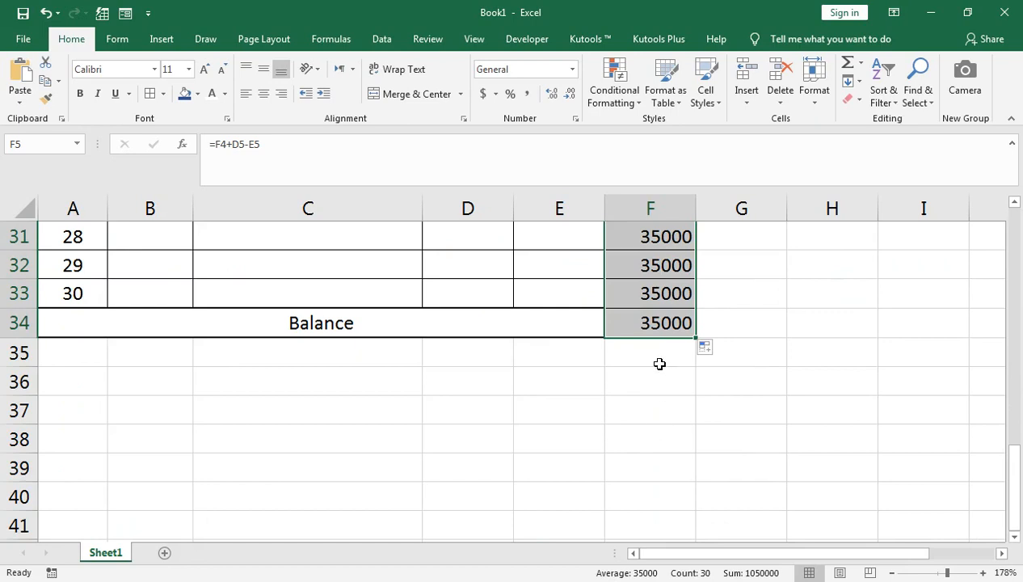
{"action": "scroll", "coordinate": [656, 322], "scroll_direction": "up", "scroll_amount": 5}
{"action": "scroll", "coordinate": [658, 381], "scroll_direction": "up", "scroll_amount": 5}
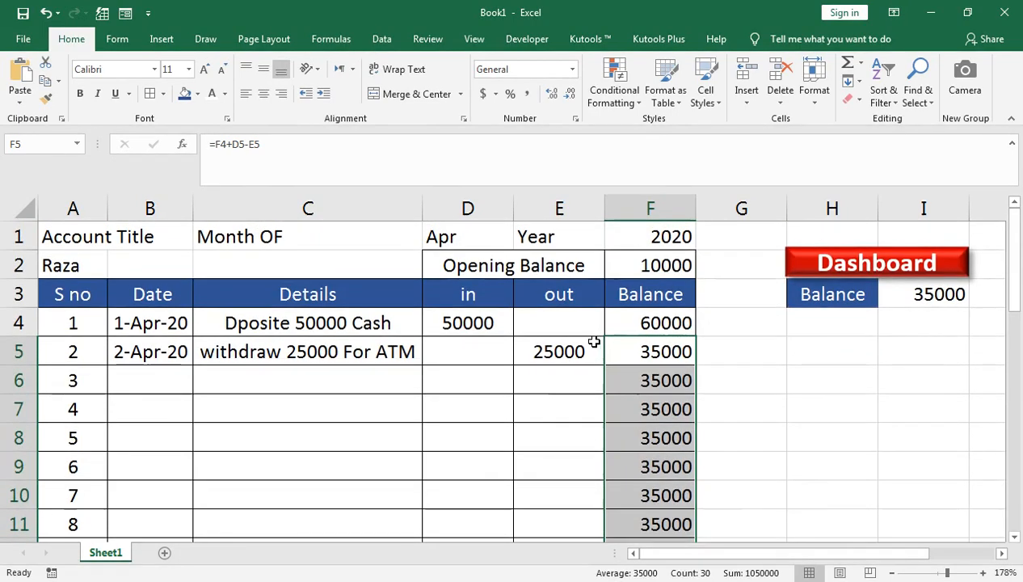
{"action": "left_click", "coordinate": [919, 300]}
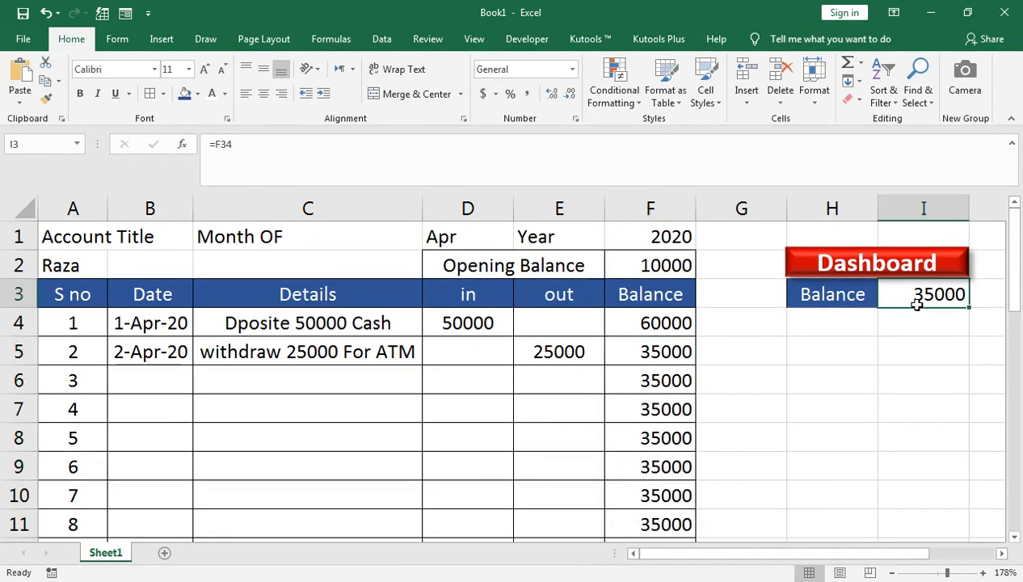
{"action": "left_click", "coordinate": [264, 93]}
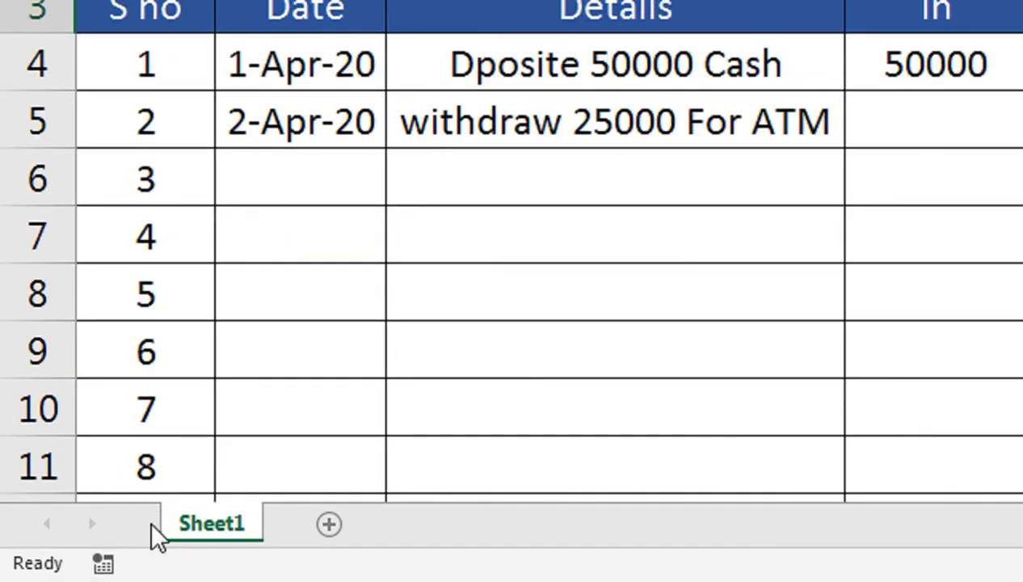
- Create a copy of Sheet1 in Book1, placed before the original sheet
{"action": "right_click", "coordinate": [244, 530]}
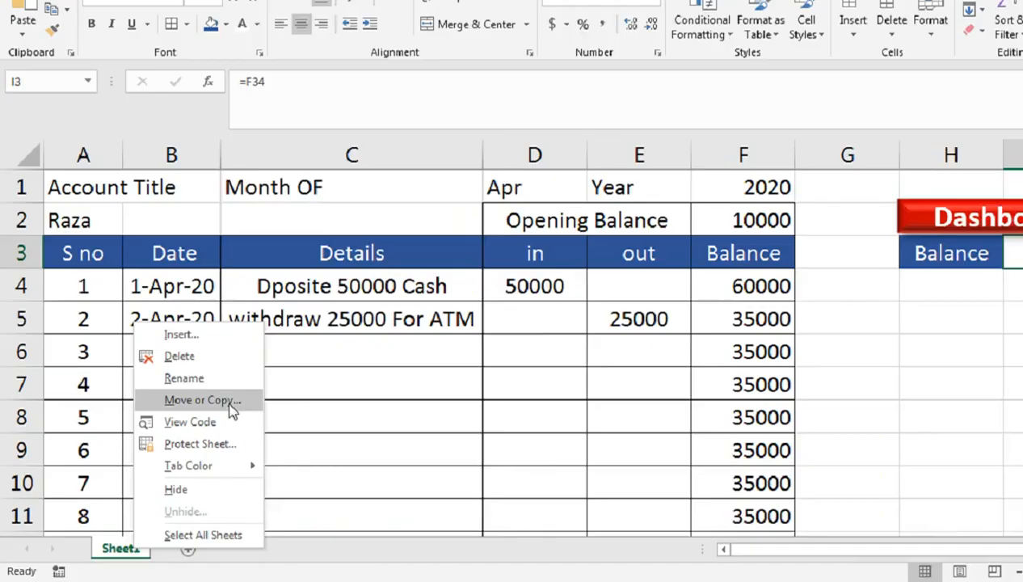
{"action": "left_click", "coordinate": [401, 270]}
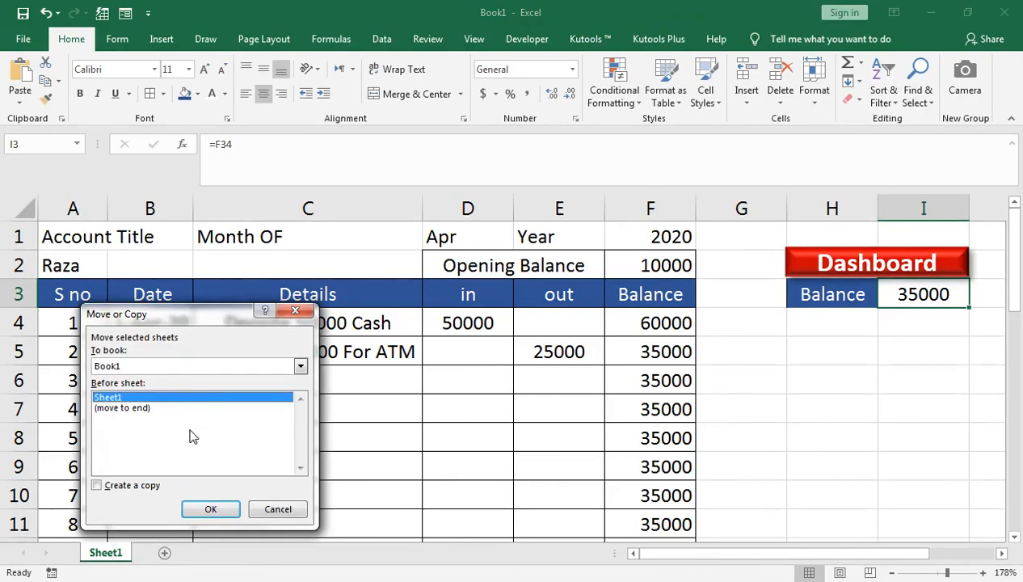
{"action": "left_click", "coordinate": [106, 485]}
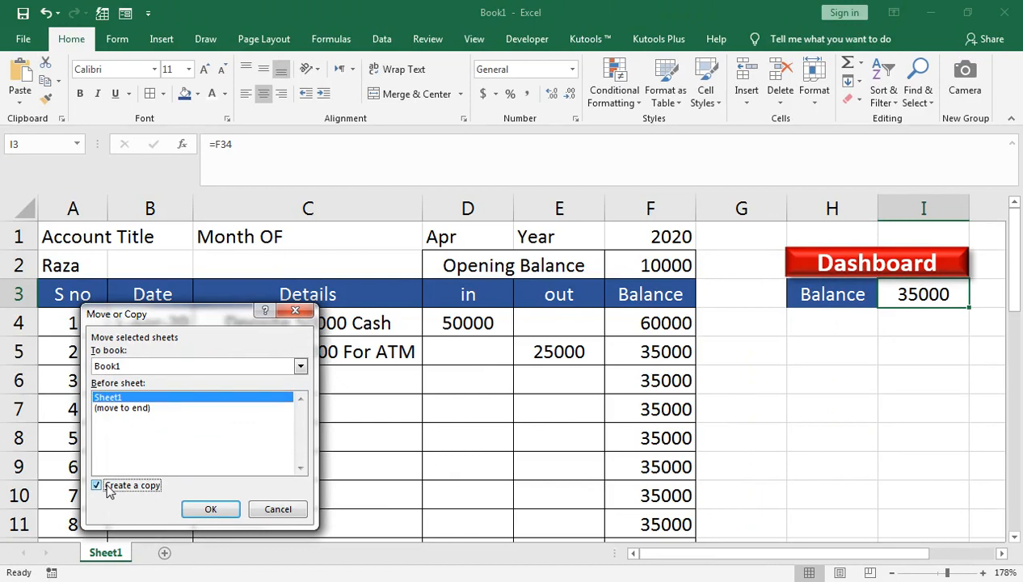
{"action": "left_click", "coordinate": [227, 509]}
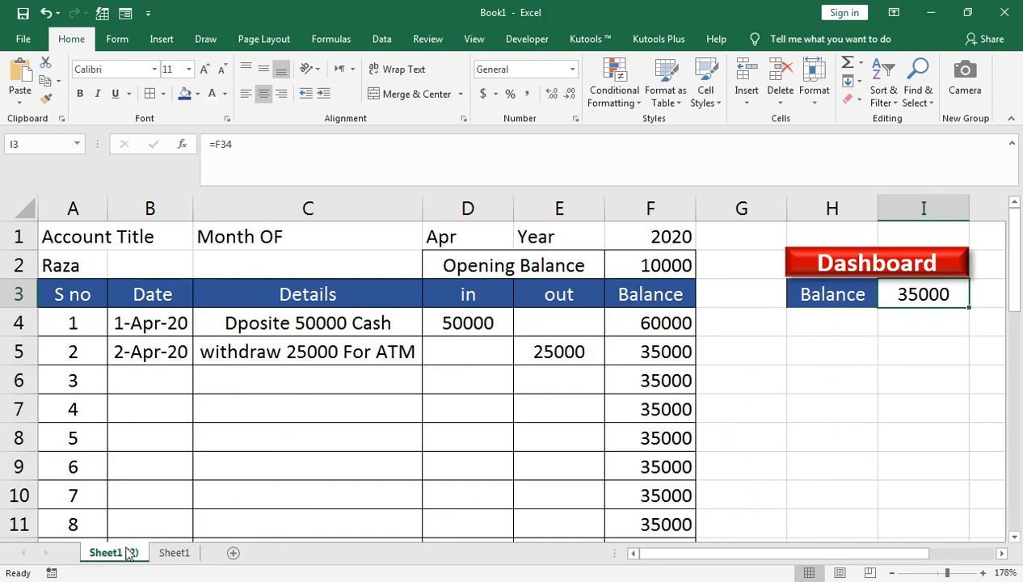
- Replace the account title in A2 of Sheet1 (2) with the second account holder's name
{"action": "left_click", "coordinate": [174, 551]}
{"action": "left_click", "coordinate": [132, 553]}
{"action": "left_click", "coordinate": [82, 264]}
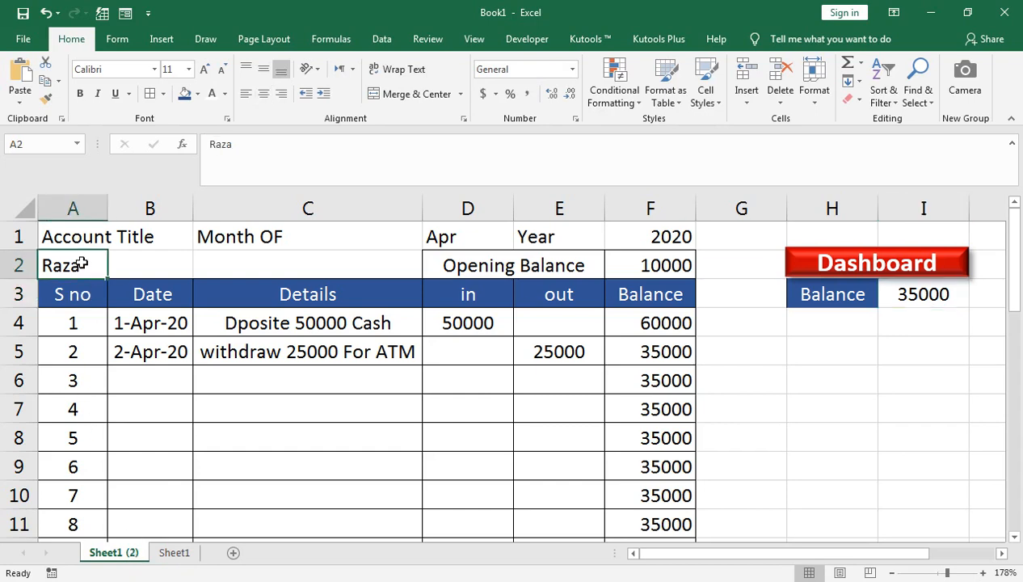
{"action": "type", "text": "Ahmed"}
{"action": "key", "text": "Tab"}
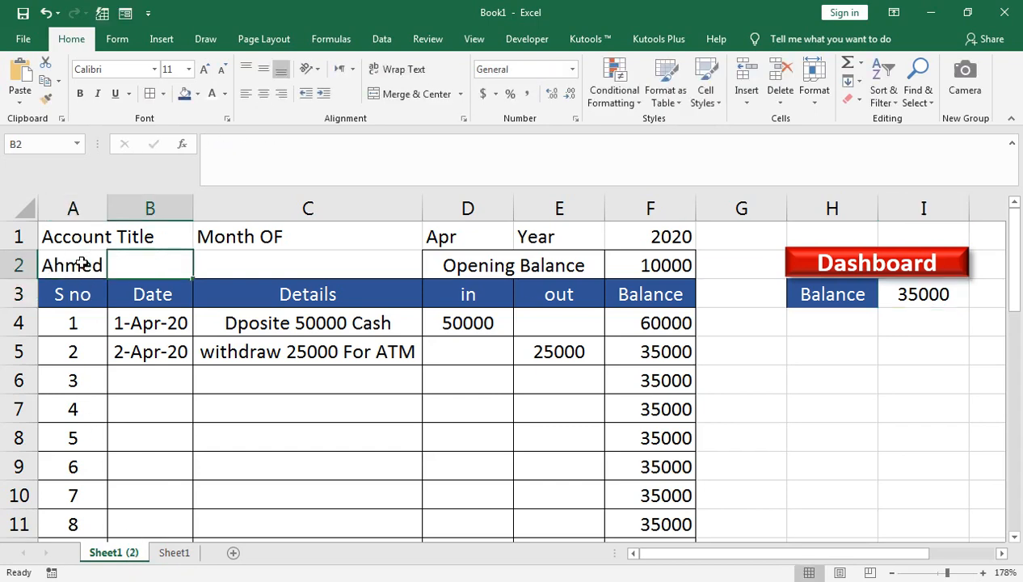
- Set the out amount of the 2-Apr-20 ATM withdrawal in E5 to 50000
{"action": "key", "text": "Down"}
{"action": "key", "text": "Down"}
{"action": "key", "text": "Down"}
{"action": "key", "text": "Right"}
{"action": "key", "text": "Right"}
{"action": "key", "text": "Right"}
{"action": "type", "text": "50000"}
{"action": "key", "text": "Return"}
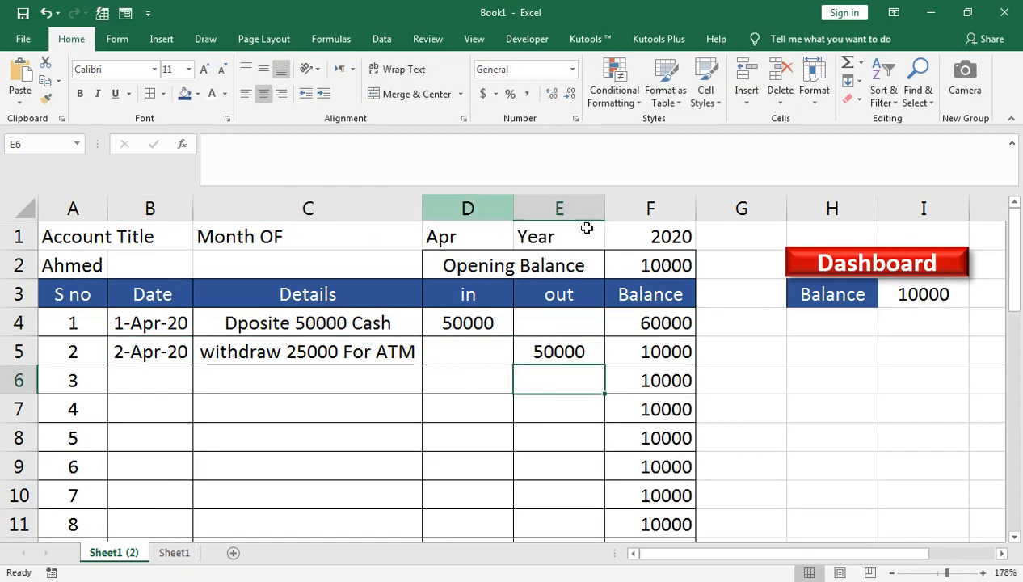
{"action": "right_click", "coordinate": [146, 551]}
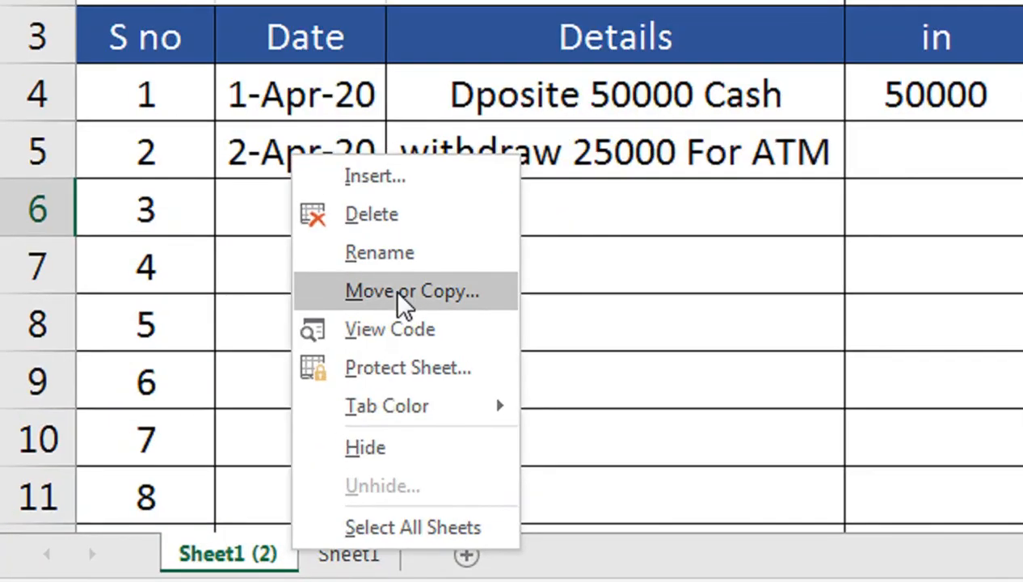
{"action": "left_click", "coordinate": [198, 421]}
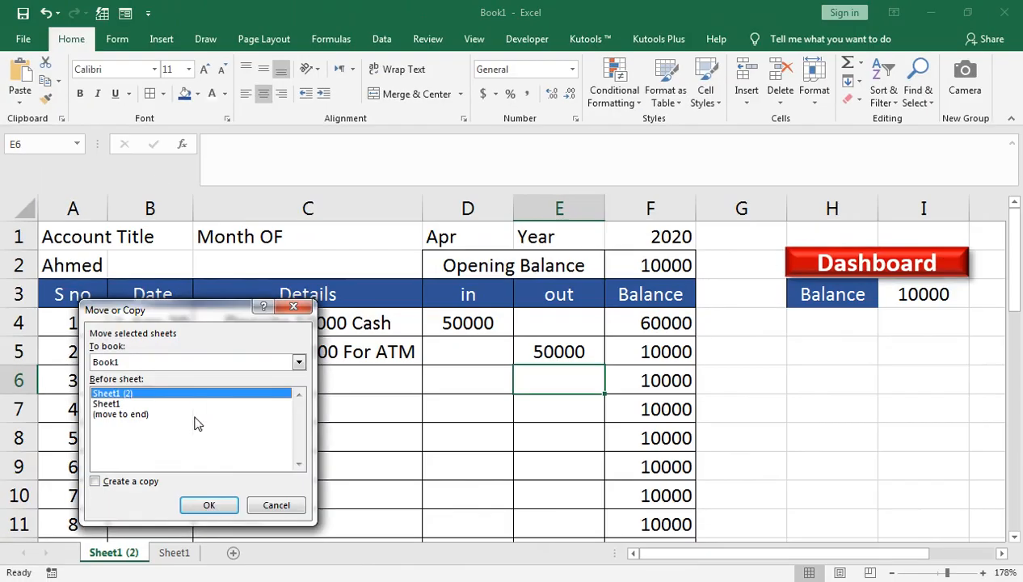
{"action": "left_click", "coordinate": [202, 498]}
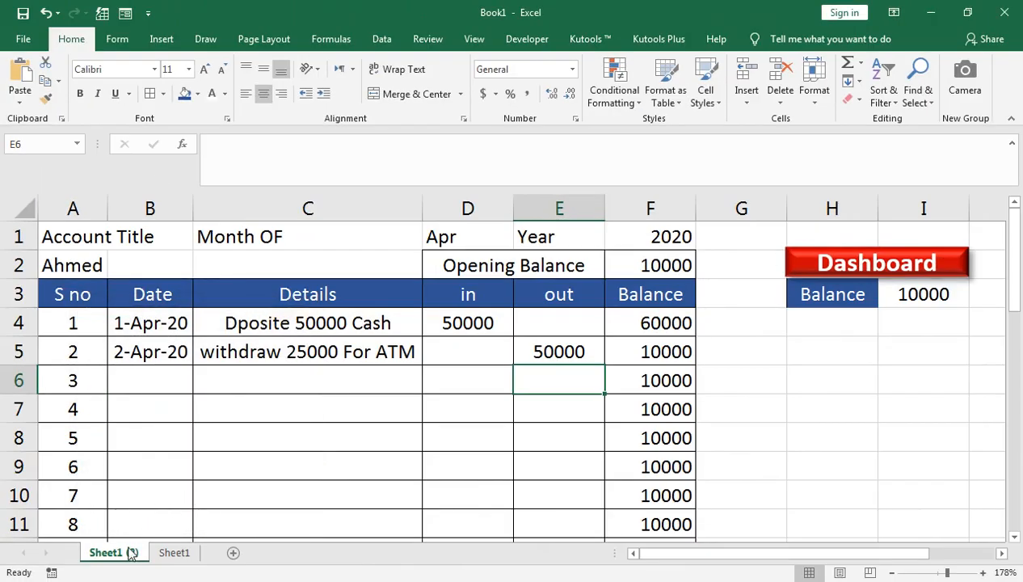
{"action": "left_click", "coordinate": [82, 503]}
{"action": "left_click_drag", "start_coordinate": [115, 533], "coordinate": [122, 559]}
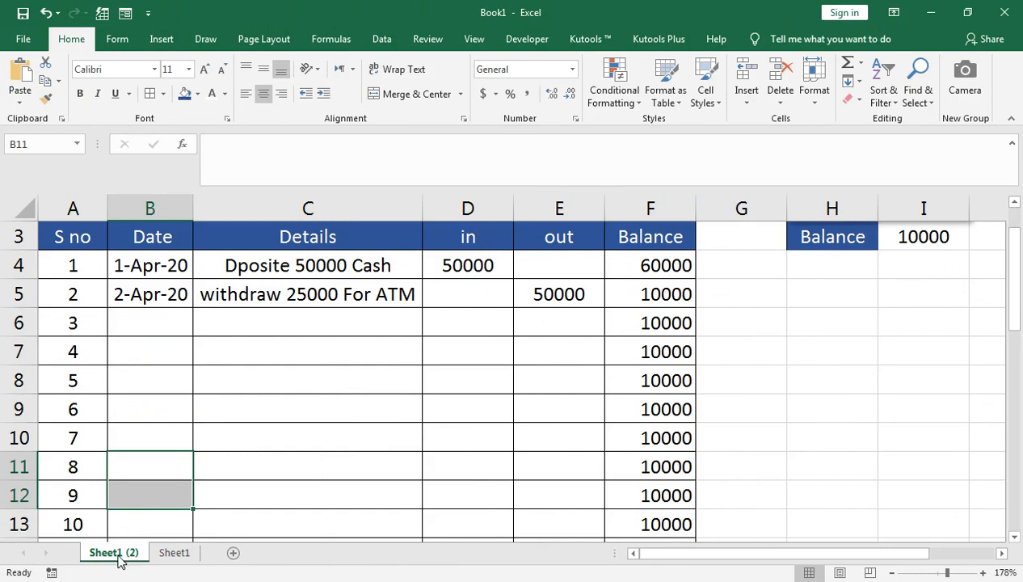
- Create a copy of Sheet1 (2) in Book1, placed before it
{"action": "right_click", "coordinate": [121, 558]}
{"action": "left_click", "coordinate": [144, 423]}
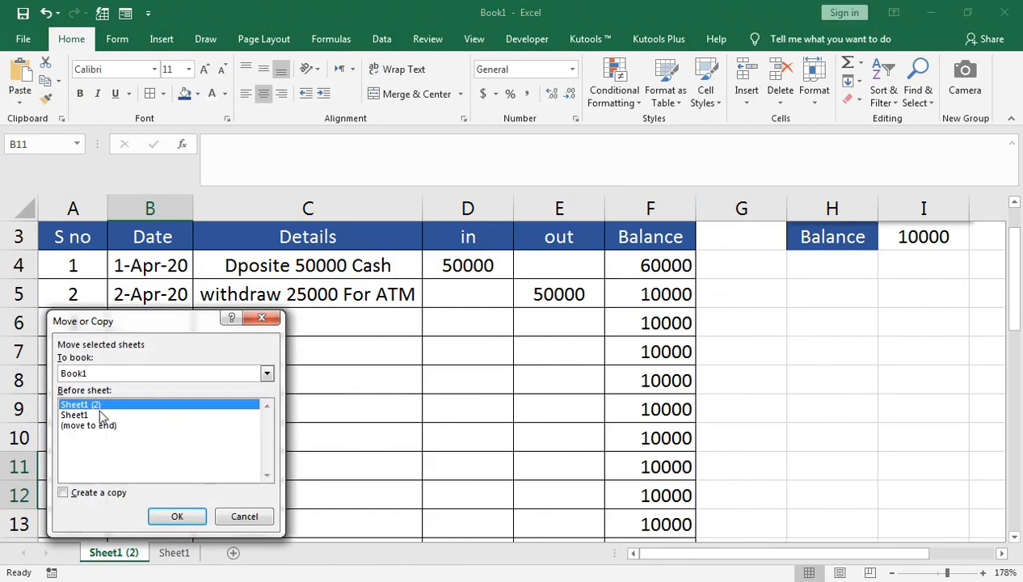
{"action": "left_click", "coordinate": [63, 492]}
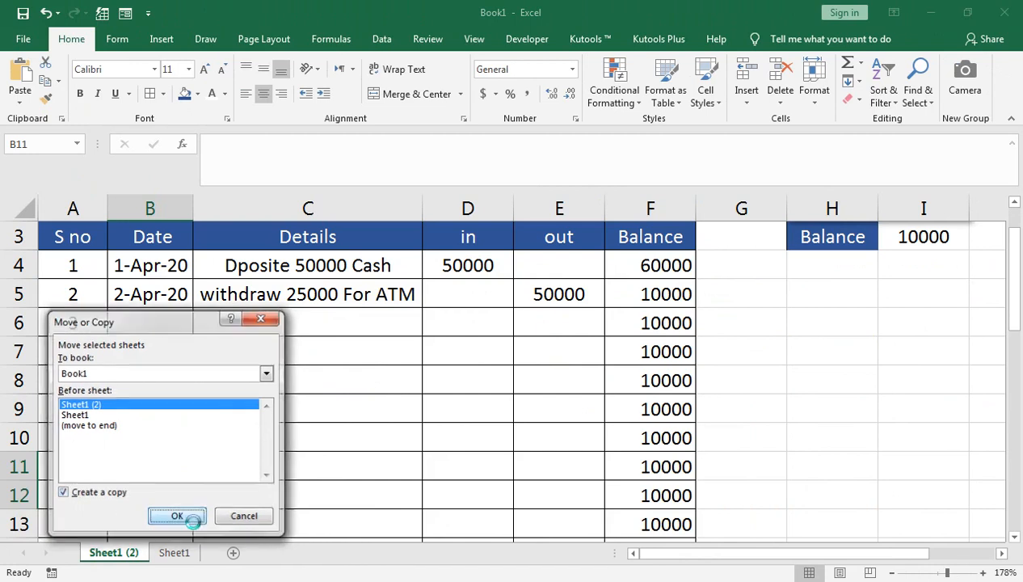
{"action": "left_click", "coordinate": [182, 516]}
- Rename the newest sheet copy as Sheet3
{"action": "right_click", "coordinate": [118, 555]}
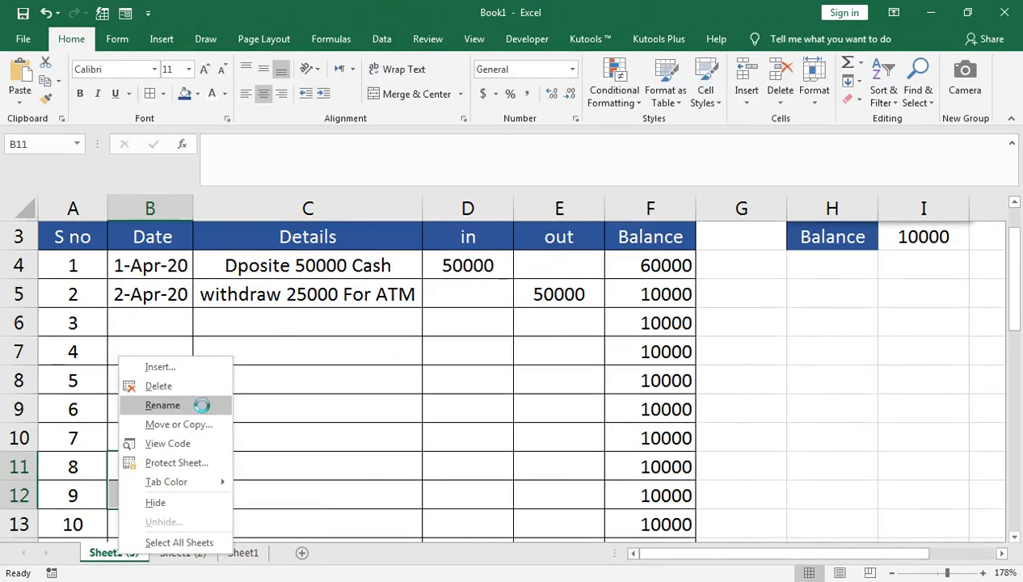
{"action": "left_click", "coordinate": [203, 410]}
{"action": "key", "text": "End"}
{"action": "key", "text": "BackSpace"}
{"action": "key", "text": "BackSpace"}
{"action": "key", "text": "BackSpace"}
{"action": "key", "text": "BackSpace"}
{"action": "key", "text": "BackSpace"}
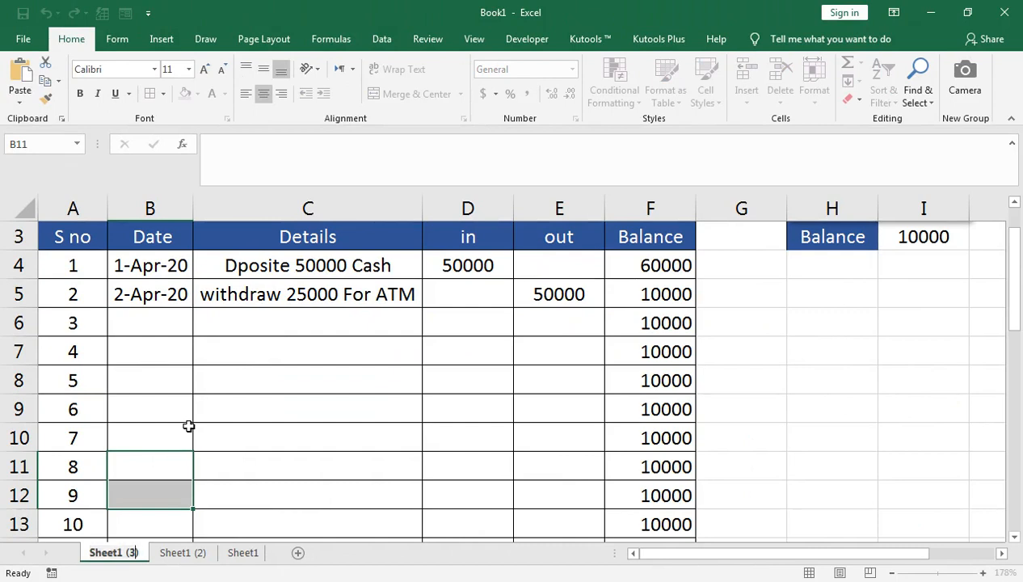
{"action": "type", "text": "3"}
{"action": "key", "text": "Return"}
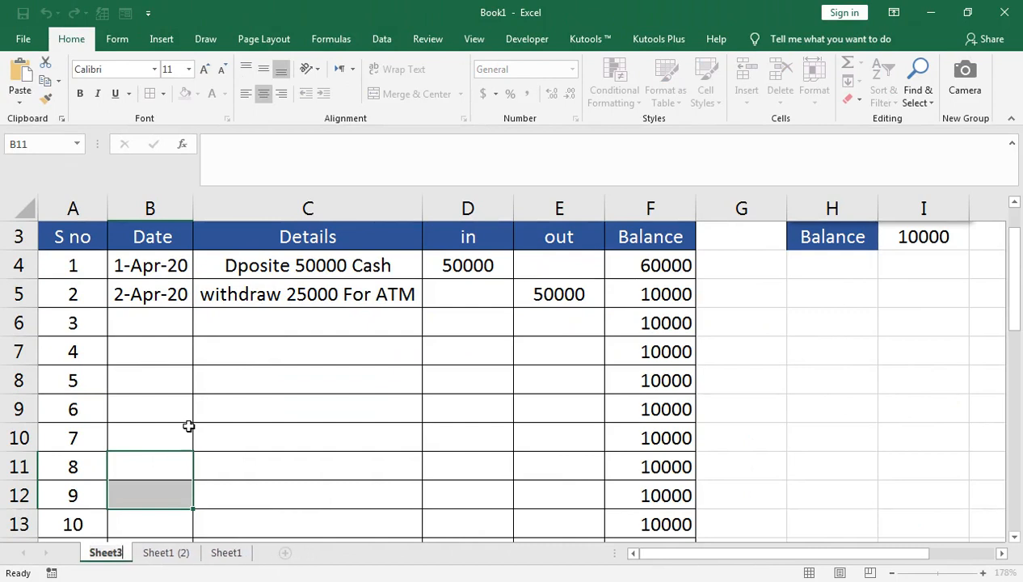
- Rename the Sheet1 (2) worksheet as Sheet2
{"action": "left_click", "coordinate": [166, 551]}
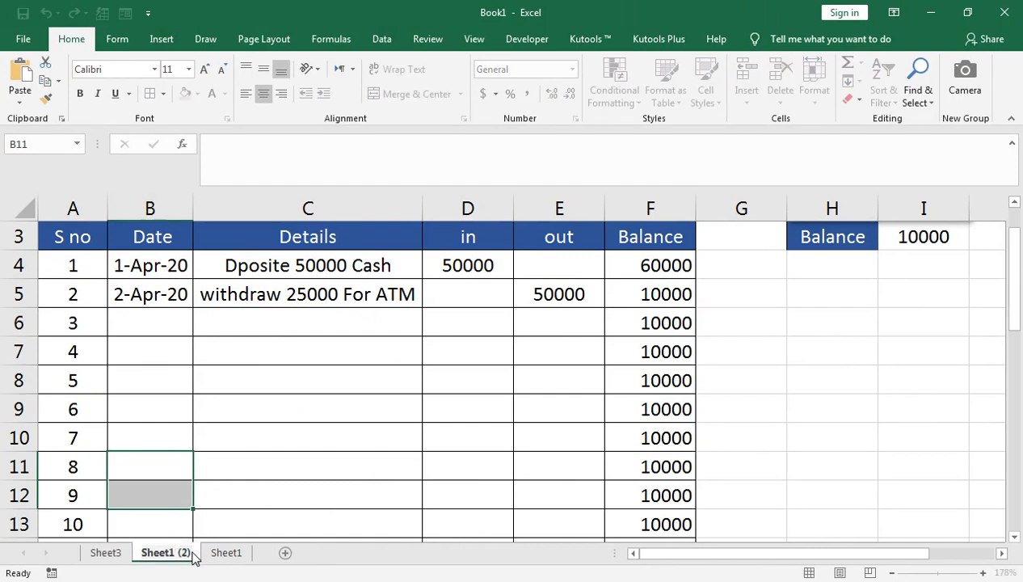
{"action": "key", "text": "BackSpace"}
{"action": "key", "text": "BackSpace"}
{"action": "key", "text": "BackSpace"}
{"action": "key", "text": "BackSpace"}
{"action": "key", "text": "BackSpace"}
{"action": "type", "text": "2"}
{"action": "key", "text": "Return"}
- Replace the account title in A2 of Sheet3 with the third account holder's name
{"action": "left_click", "coordinate": [113, 552]}
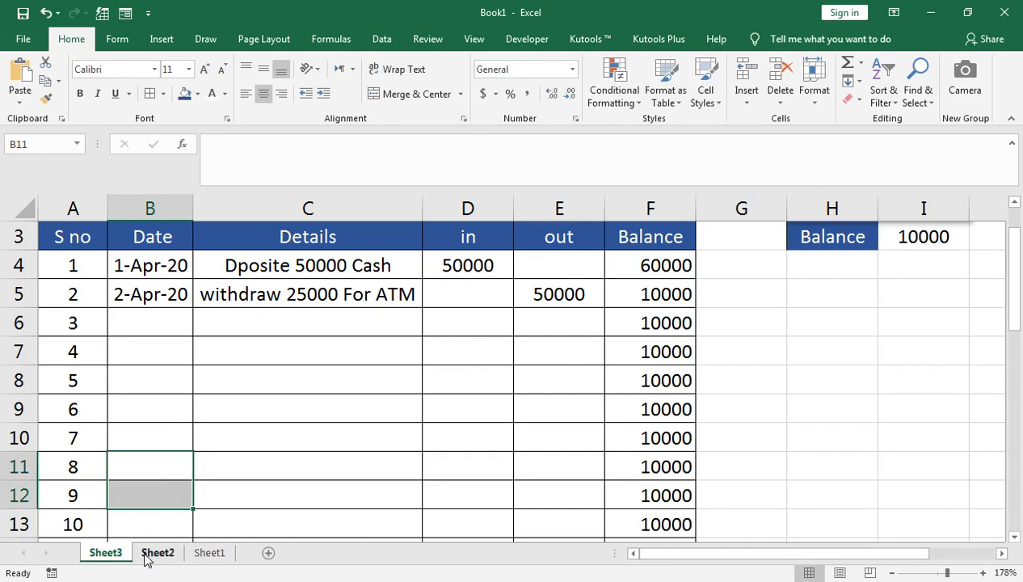
{"action": "scroll", "coordinate": [126, 253], "scroll_direction": "up", "scroll_amount": 1}
{"action": "left_click", "coordinate": [96, 263]}
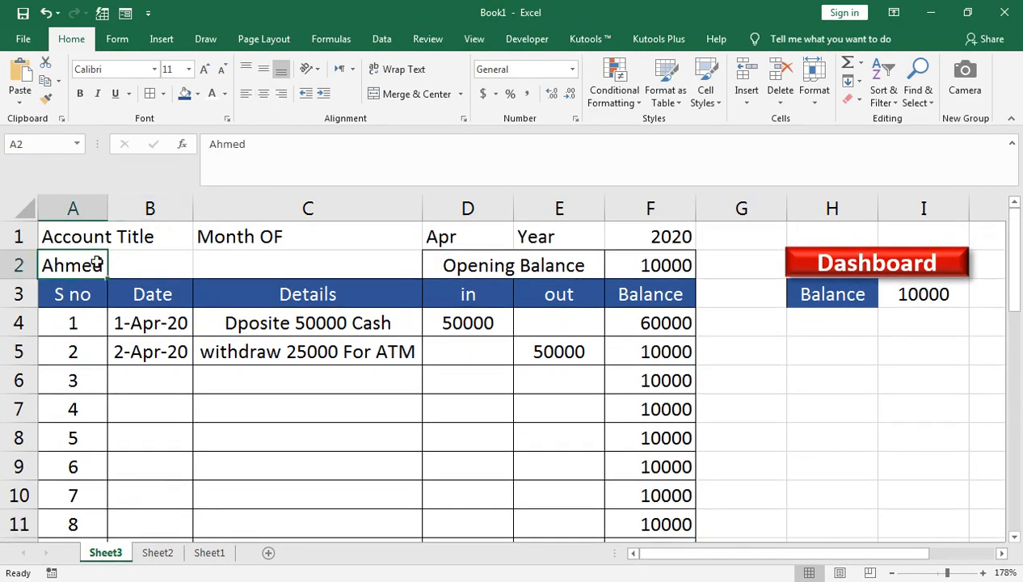
{"action": "type", "text": "Must"}
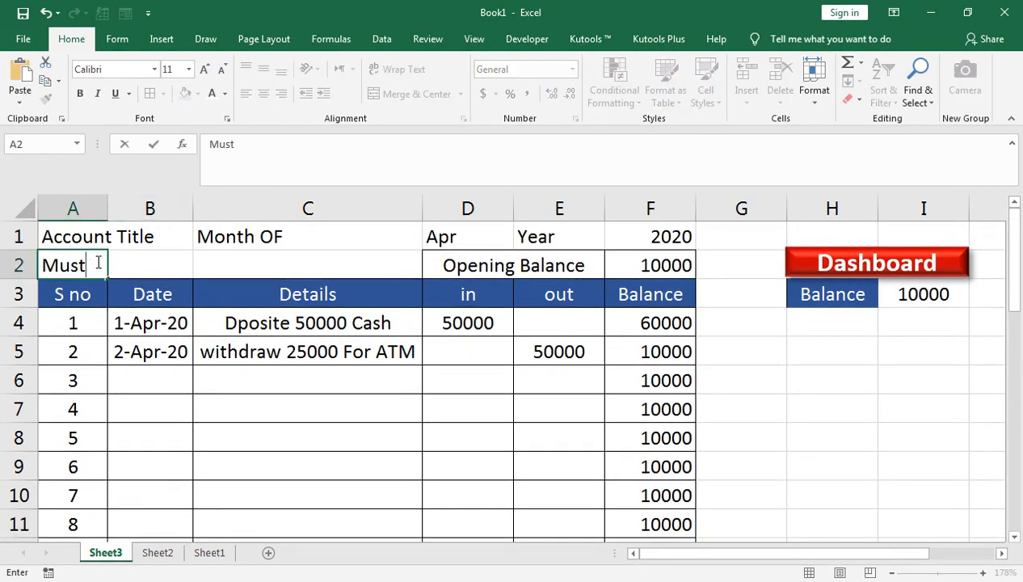
{"action": "type", "text": "aqeem"}
{"action": "key", "text": "Tab"}
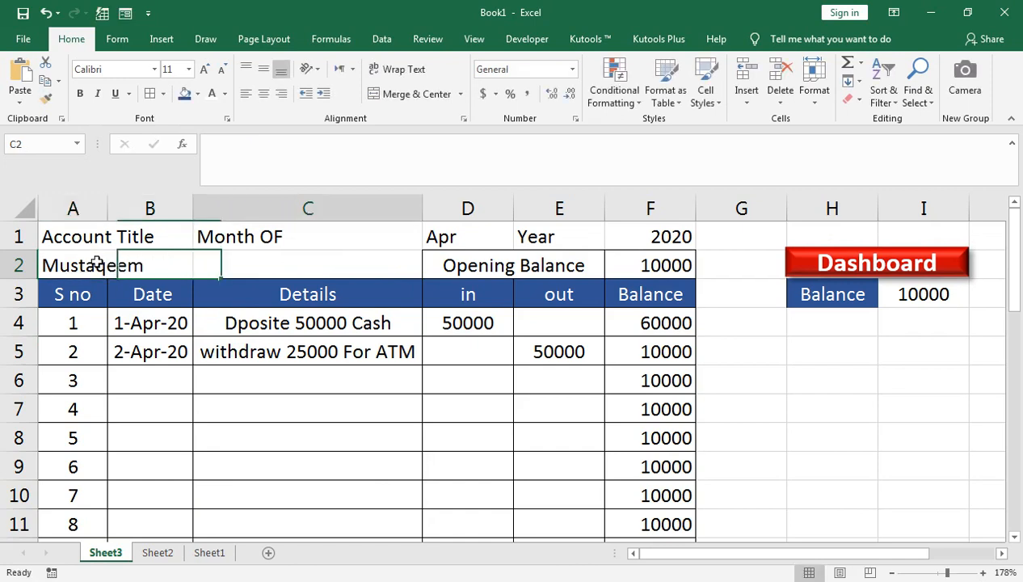
- Set the in amount of the 1-Apr-20 cash deposit in D4 of Sheet3 to 100000
{"action": "key", "text": "Down"}
{"action": "key", "text": "Down"}
{"action": "key", "text": "Down"}
{"action": "key", "text": "Up"}
{"action": "key", "text": "Right"}
{"action": "type", "text": "10000"}
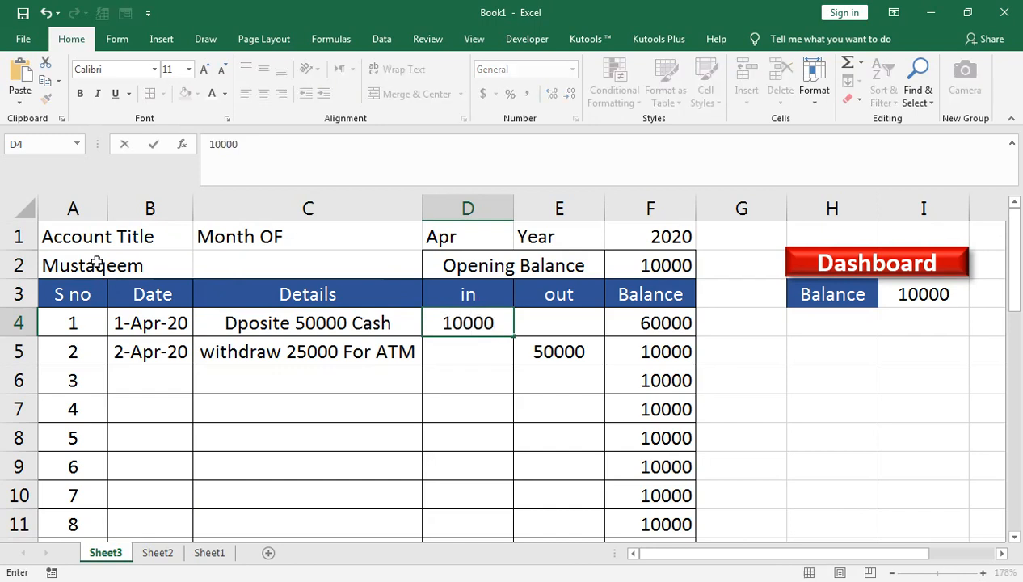
{"action": "type", "text": "0"}
{"action": "key", "text": "Return"}
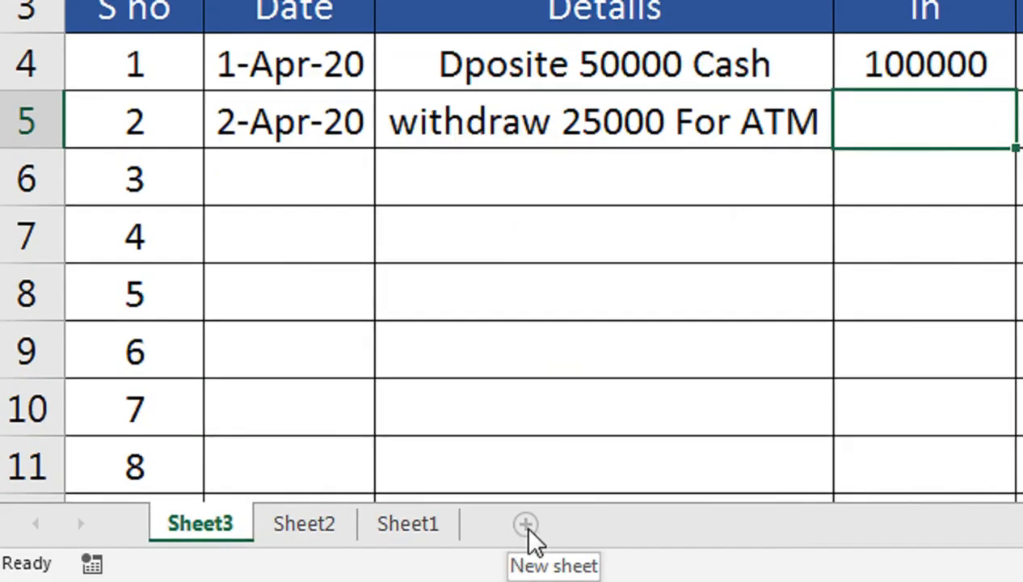
- Add a new blank worksheet and move it ahead of all the account sheets
{"action": "left_click", "coordinate": [268, 553]}
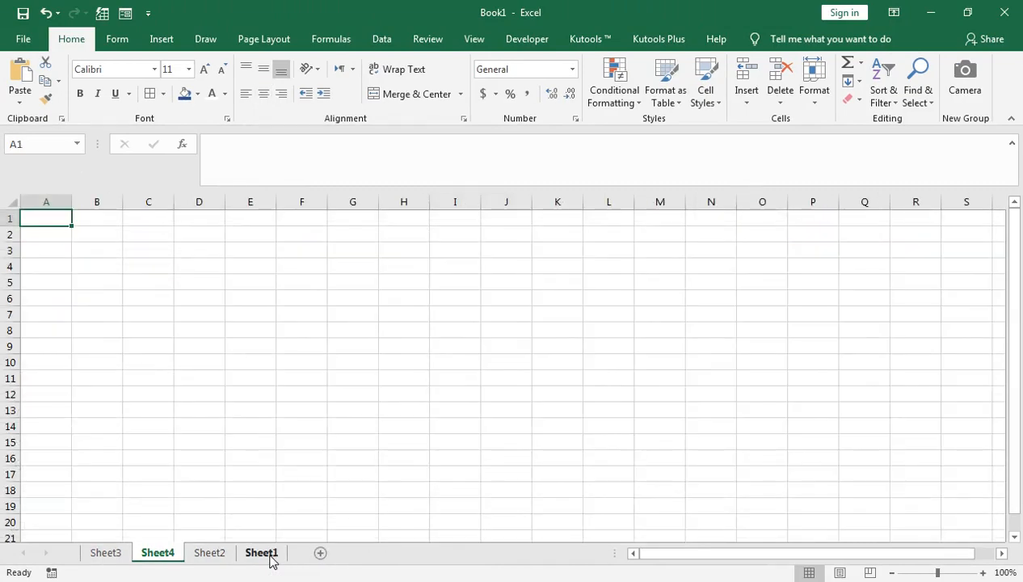
{"action": "left_click_drag", "start_coordinate": [185, 553], "coordinate": [270, 553]}
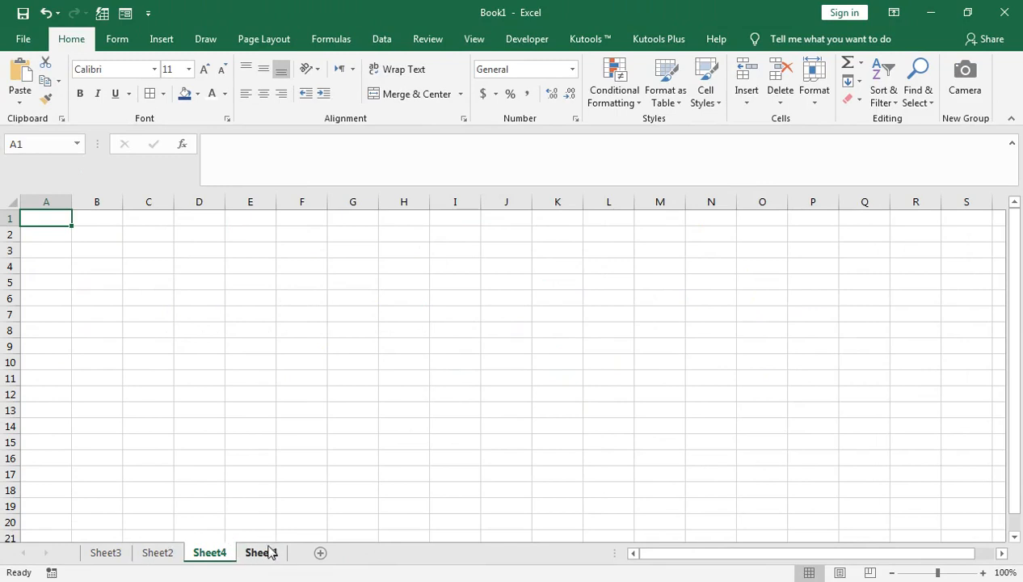
{"action": "left_click_drag", "start_coordinate": [210, 552], "coordinate": [277, 551]}
{"action": "left_click", "coordinate": [106, 553]}
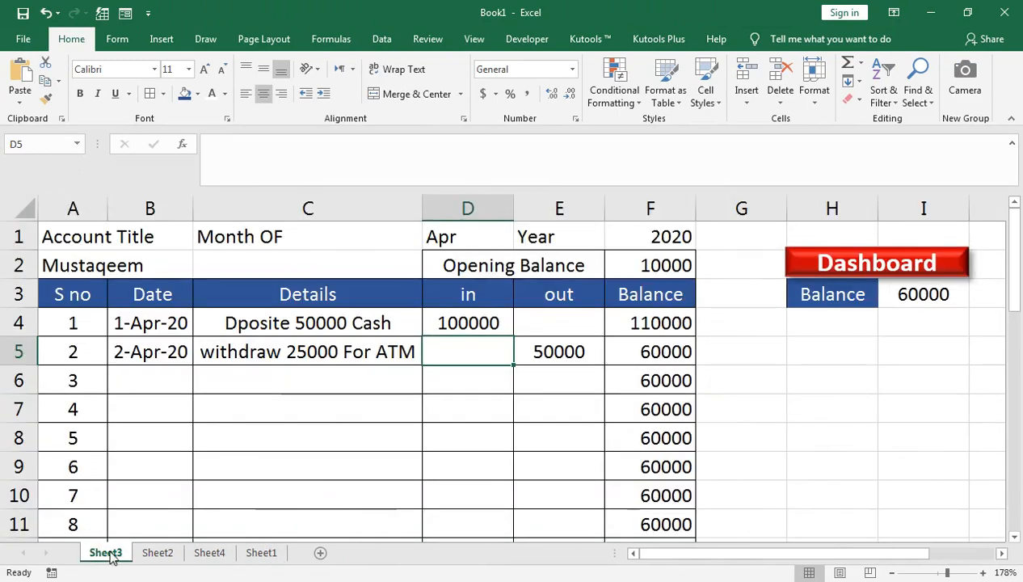
{"action": "left_click", "coordinate": [218, 554]}
{"action": "left_click_drag", "start_coordinate": [216, 554], "coordinate": [108, 556]}
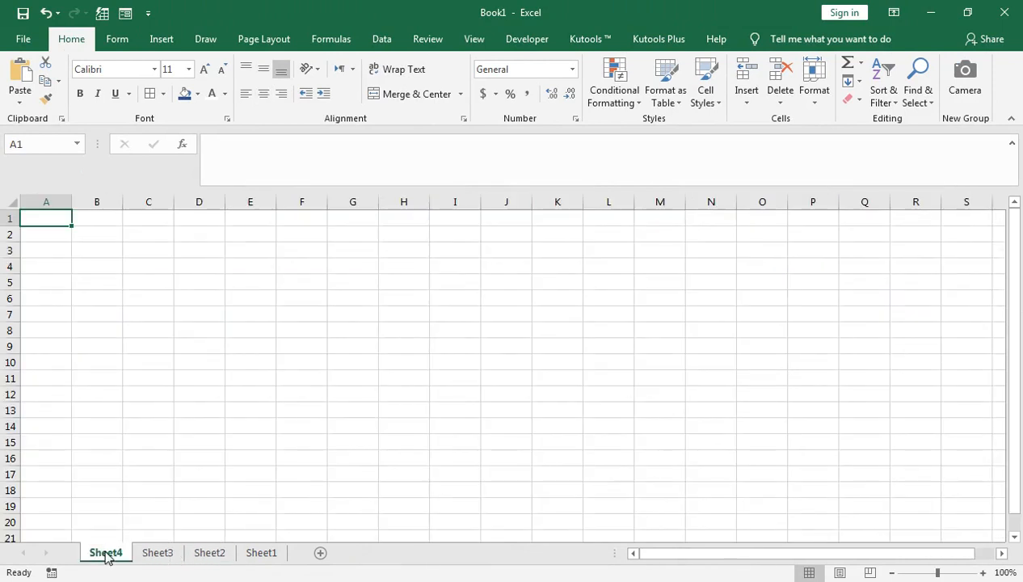
- Rename the new blank worksheet as Dashboard
{"action": "right_click", "coordinate": [117, 557]}
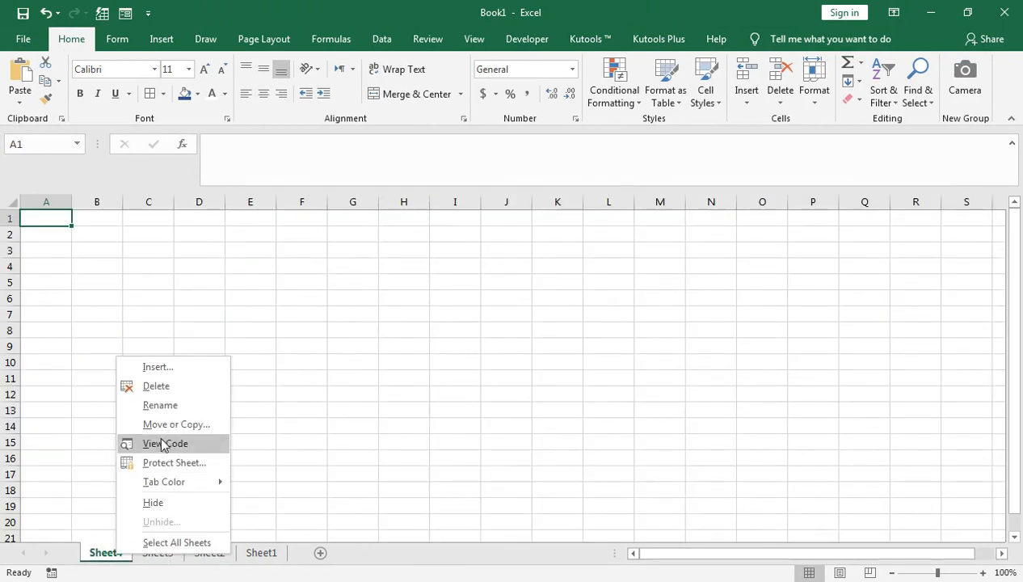
{"action": "left_click", "coordinate": [167, 406]}
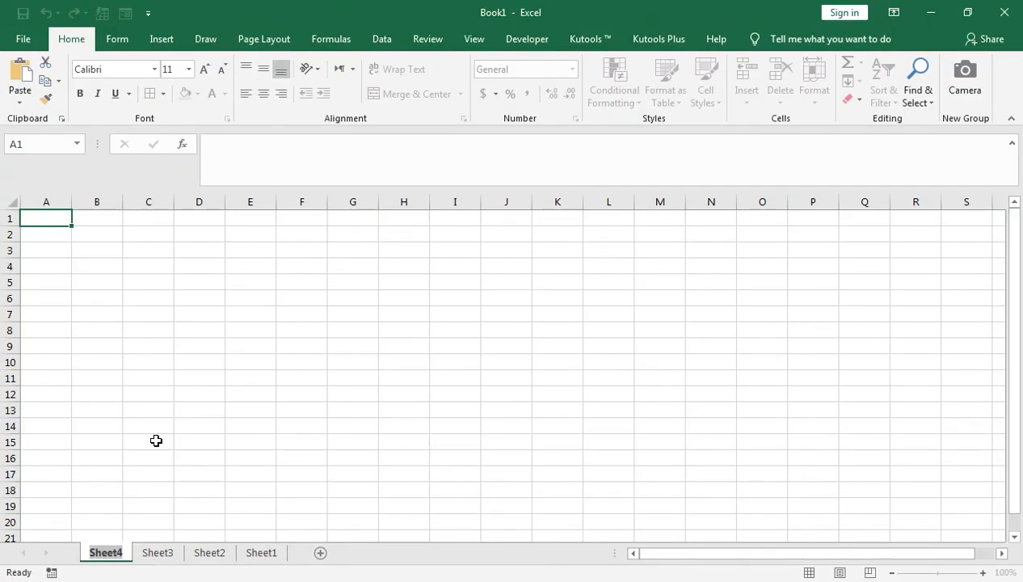
{"action": "type", "text": "Dashboard"}
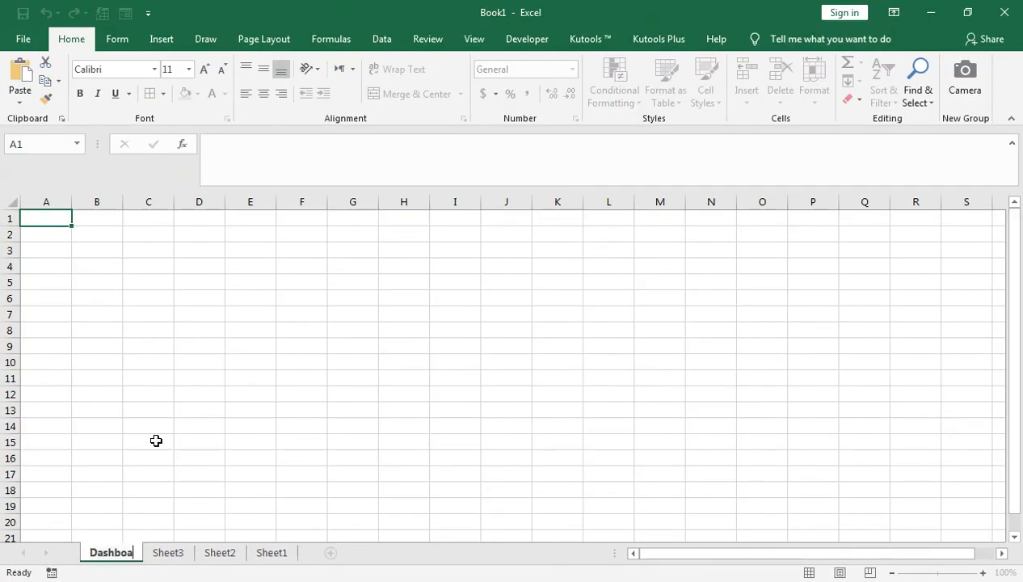
{"action": "left_click", "coordinate": [136, 315]}
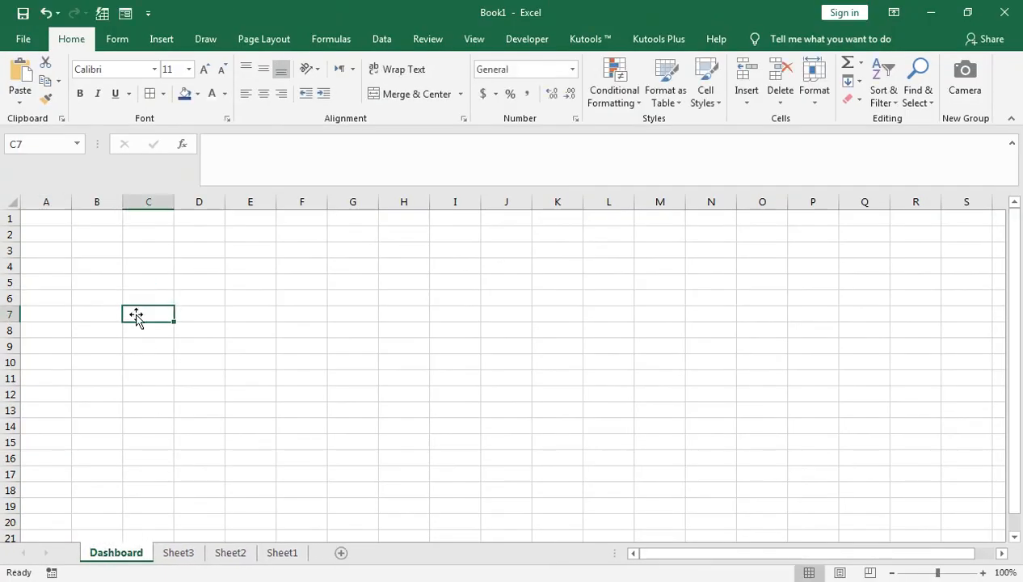
- Widen columns A through D of the Dashboard sheet to one equal, larger width
{"action": "left_click", "coordinate": [61, 235]}
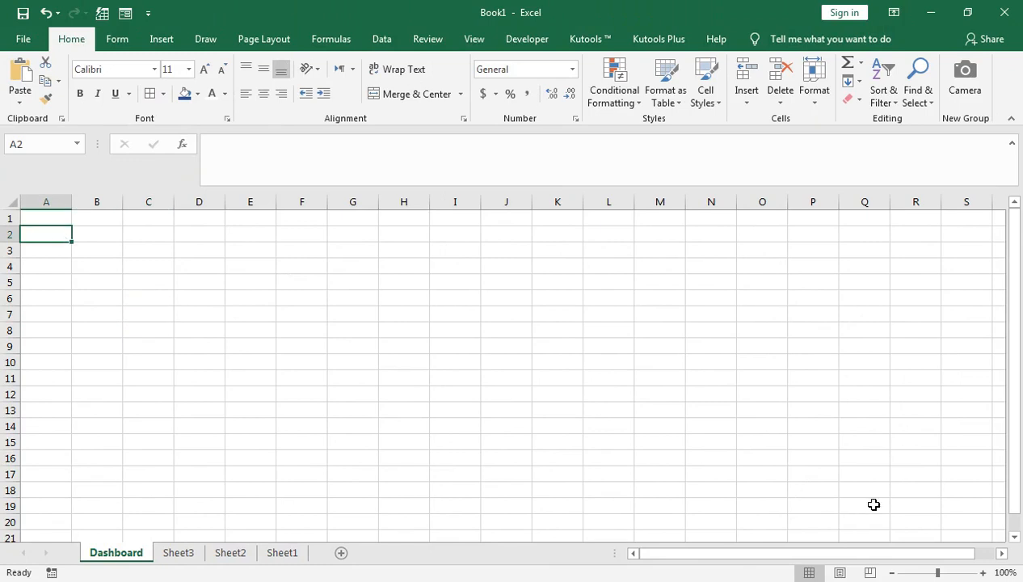
{"action": "left_click", "coordinate": [958, 574]}
{"action": "left_click", "coordinate": [154, 250]}
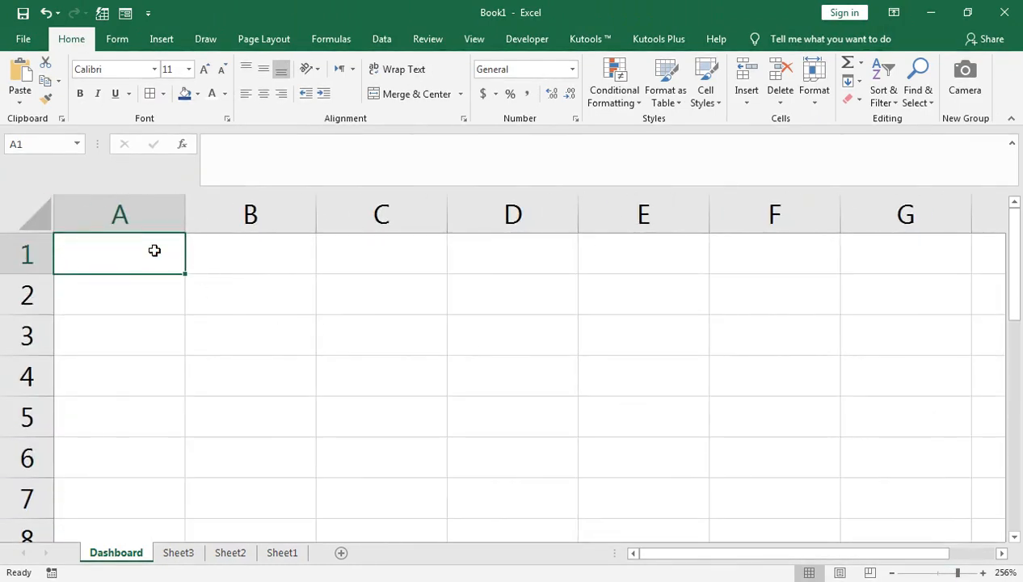
{"action": "key", "text": "shift+Right"}
{"action": "key", "text": "shift+Right"}
{"action": "key", "text": "shift+Right"}
{"action": "key", "text": "shift+Right"}
{"action": "key", "text": "shift+Right"}
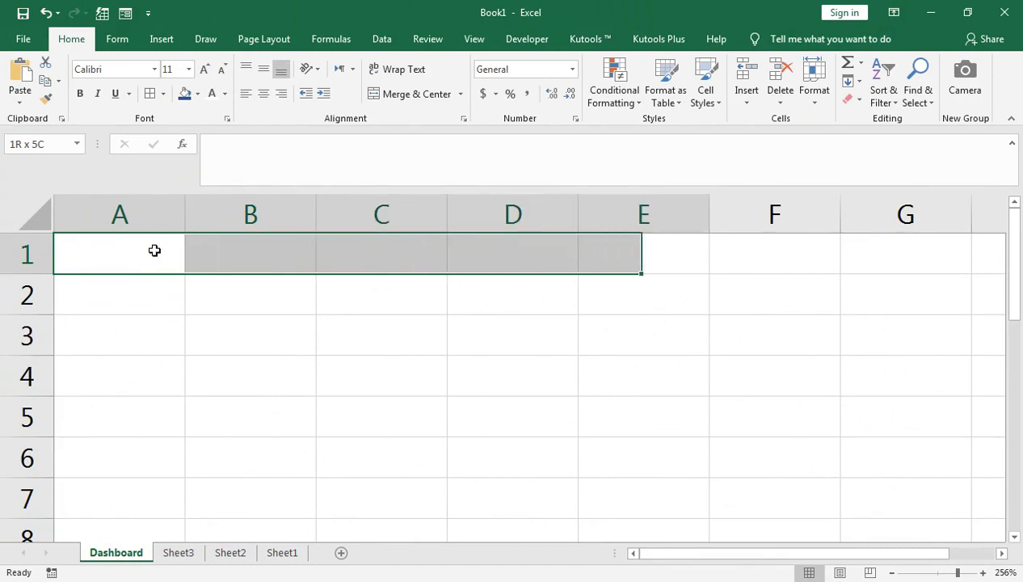
{"action": "key", "text": "Left"}
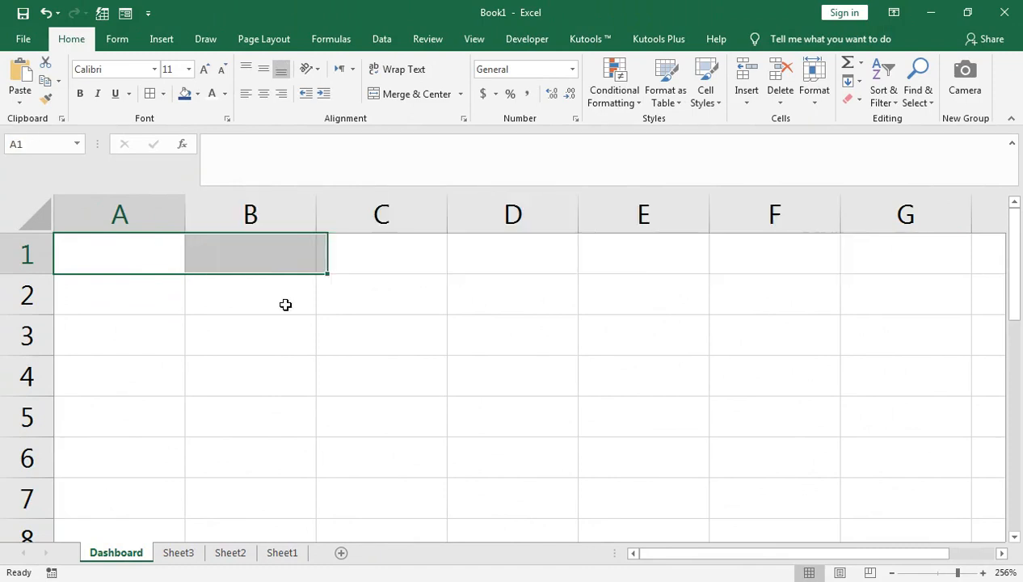
{"action": "key", "text": "shift+Right"}
{"action": "key", "text": "shift+Right"}
{"action": "key", "text": "shift+Right"}
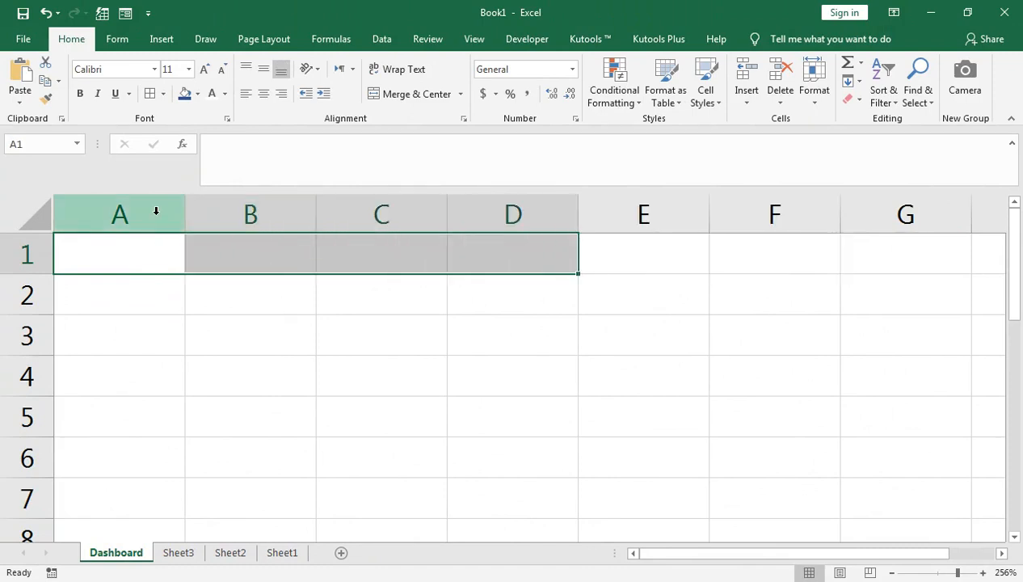
{"action": "left_click", "coordinate": [156, 211]}
{"action": "key", "text": "shift+Right"}
{"action": "key", "text": "shift+Right"}
{"action": "key", "text": "shift+Right"}
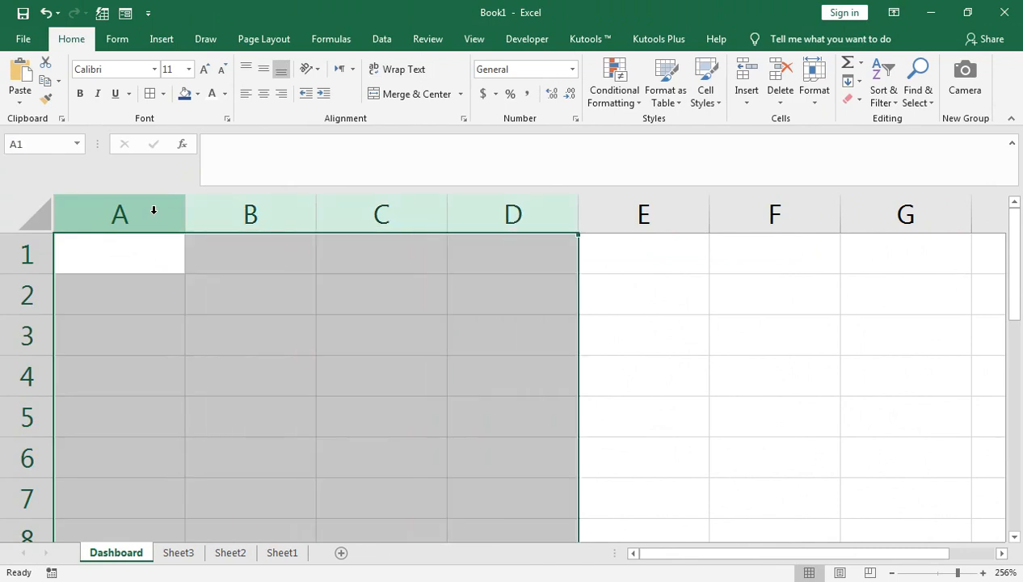
{"action": "left_click_drag", "start_coordinate": [316, 216], "coordinate": [389, 219]}
{"action": "left_click", "coordinate": [394, 219]}
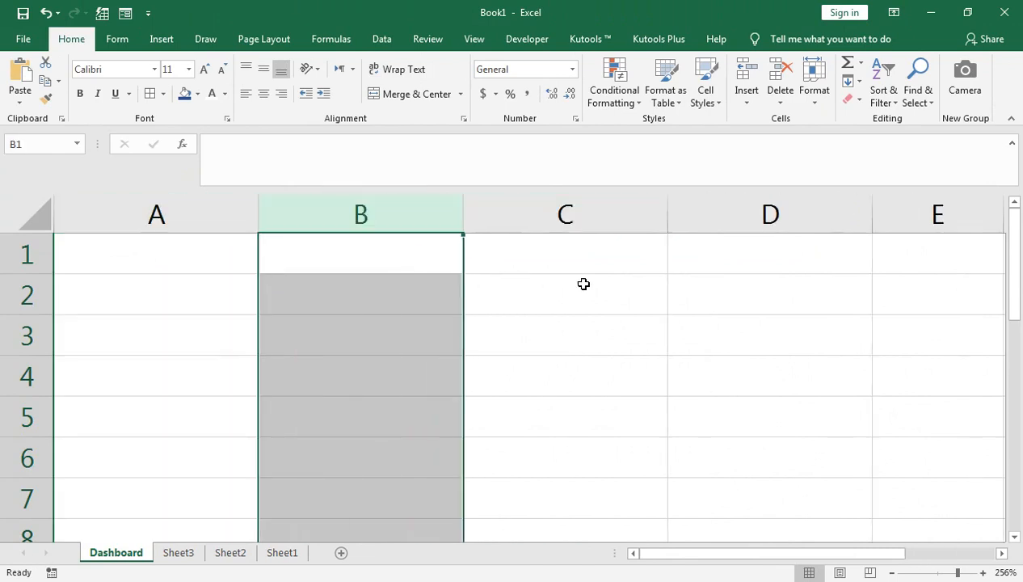
- Merge and center cells A1:D1 on the Dashboard and enter the heading "Bank Name" there
{"action": "left_click", "coordinate": [738, 259]}
{"action": "key", "text": "shift+Left"}
{"action": "key", "text": "shift+Left"}
{"action": "key", "text": "shift+Left"}
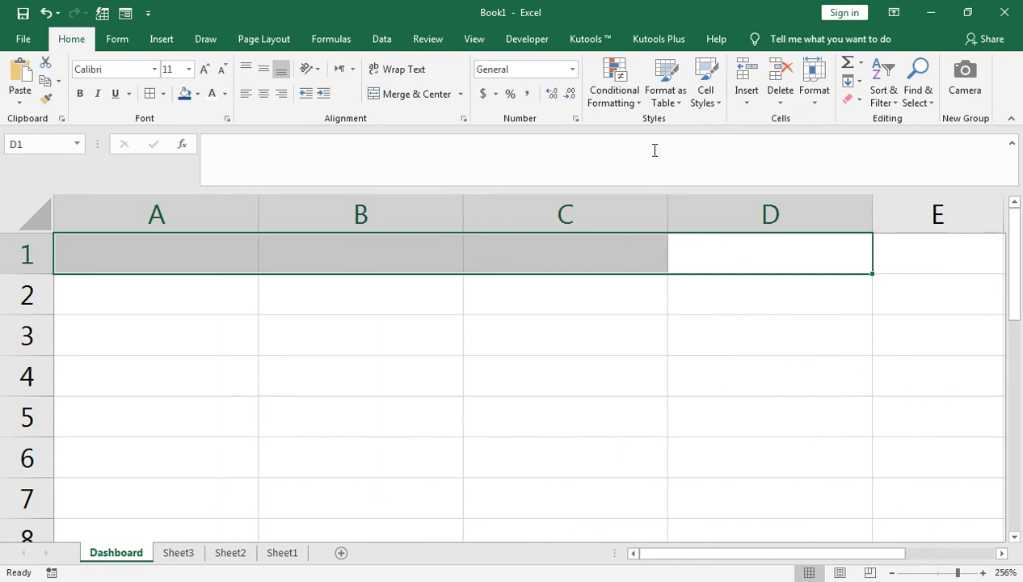
{"action": "left_click", "coordinate": [400, 95]}
{"action": "type", "text": "Bank"}
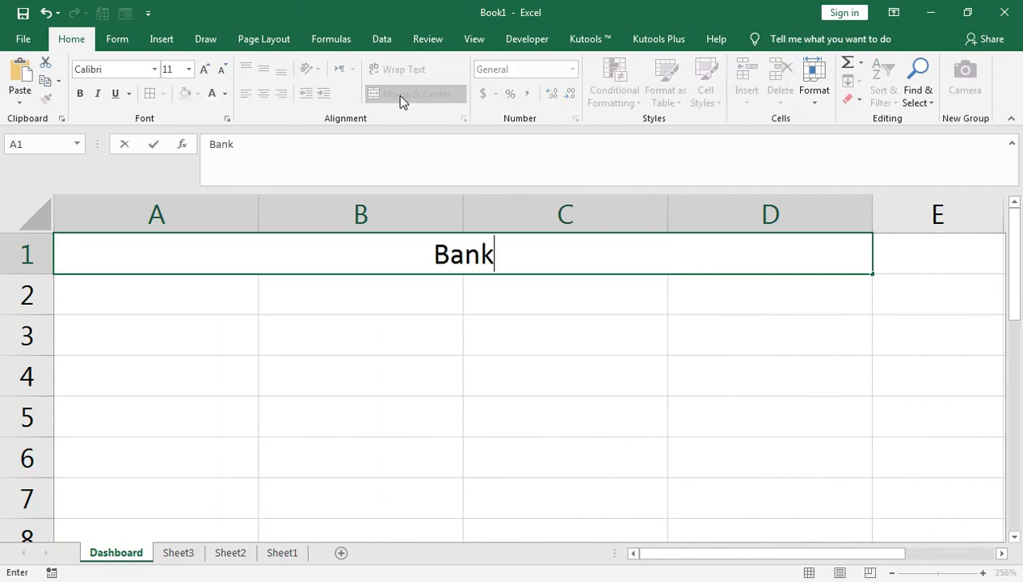
{"action": "type", "text": " Name"}
{"action": "key", "text": "Return"}
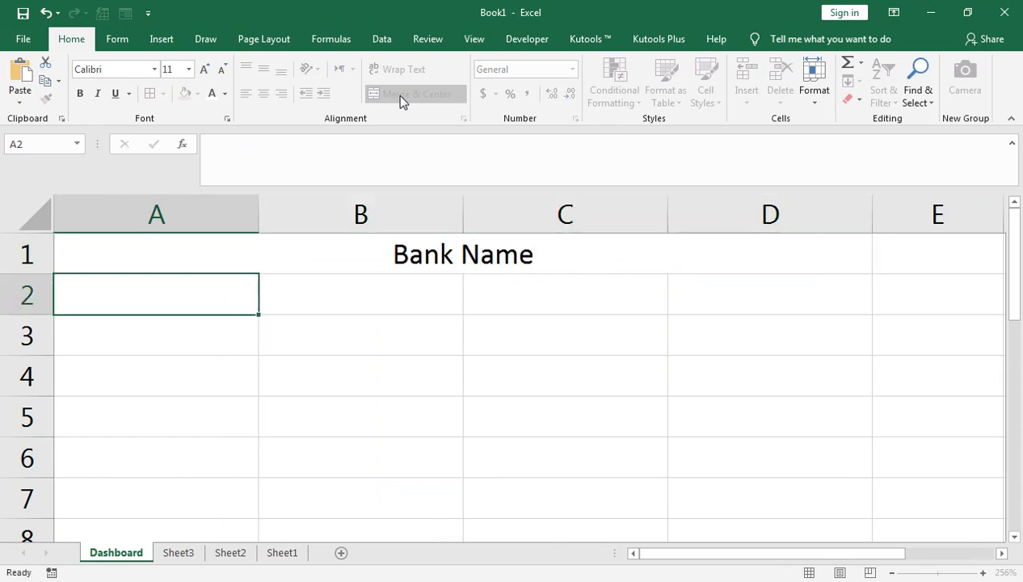
- Draw a rectangle shape below the Bank Name heading and resize it to cover cell A2
{"action": "left_click", "coordinate": [166, 40]}
{"action": "left_click", "coordinate": [182, 103]}
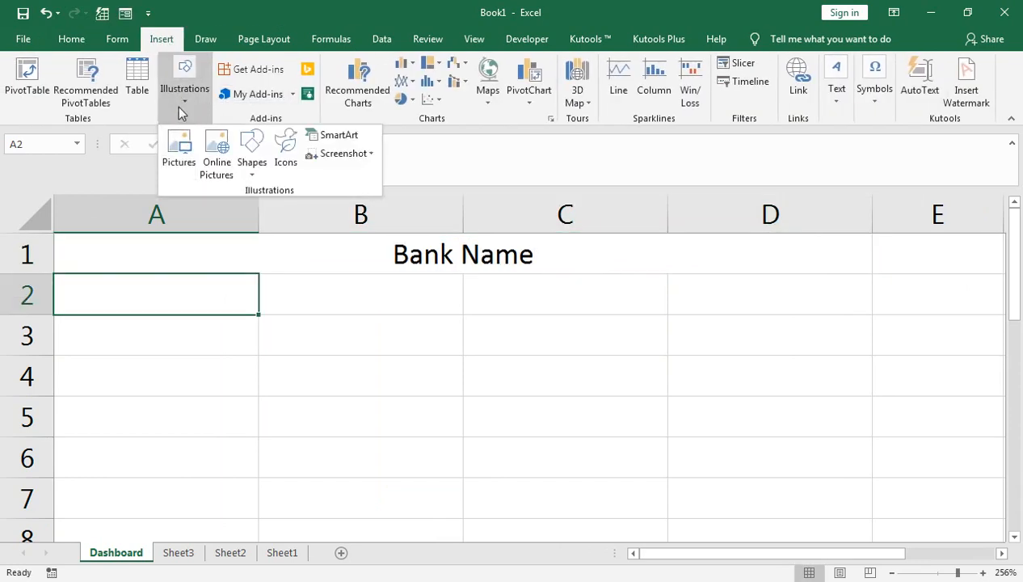
{"action": "left_click", "coordinate": [251, 162]}
{"action": "left_click", "coordinate": [275, 220]}
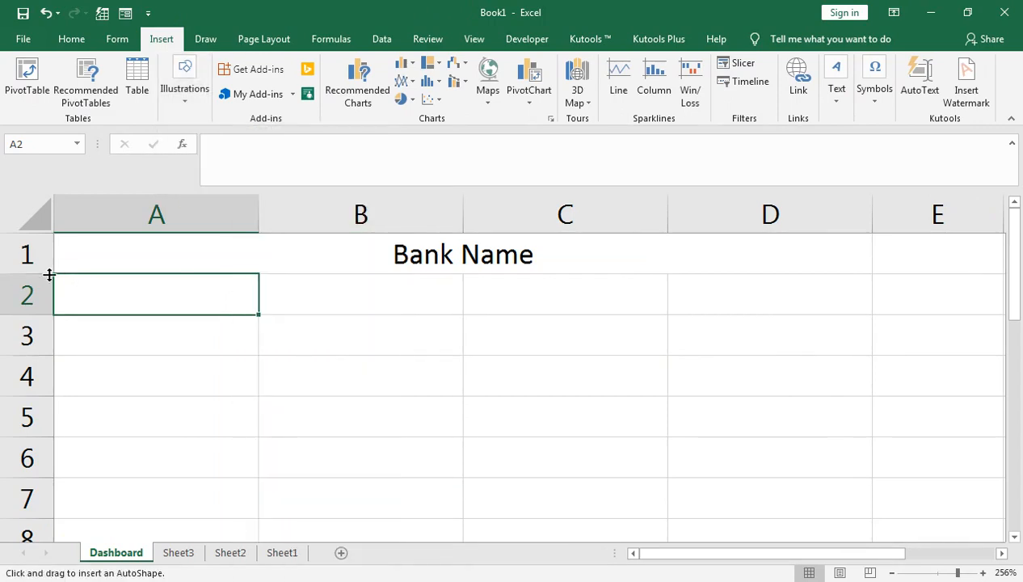
{"action": "left_click_drag", "start_coordinate": [54, 270], "coordinate": [109, 296]}
{"action": "double_click", "coordinate": [245, 309]}
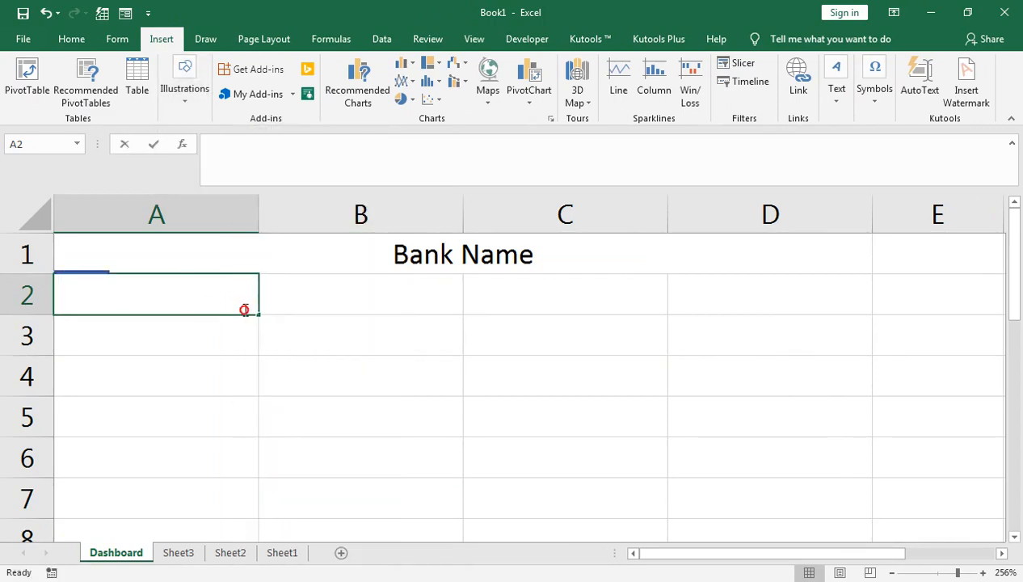
{"action": "left_click", "coordinate": [100, 267]}
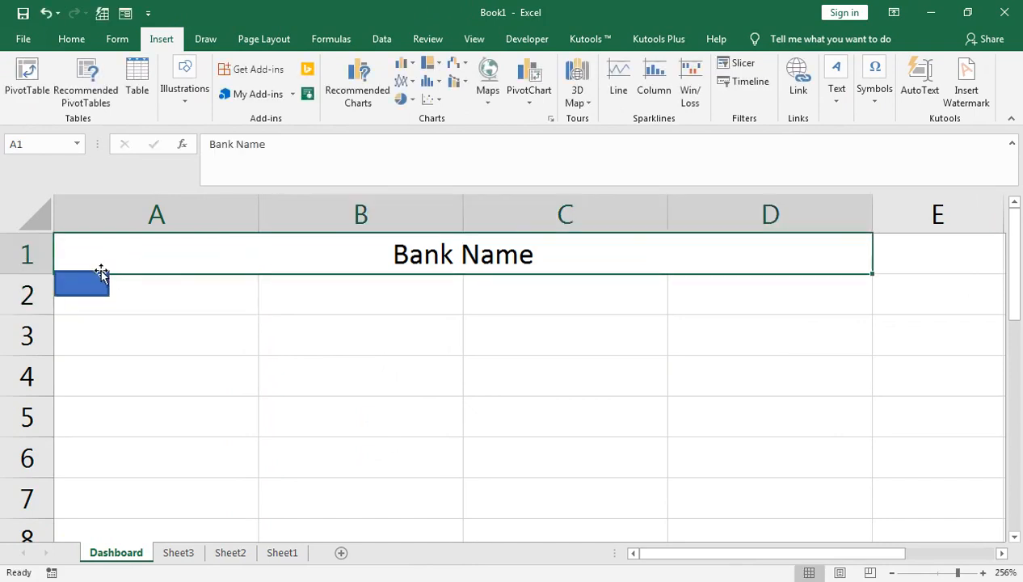
{"action": "left_click", "coordinate": [105, 286]}
{"action": "left_click_drag", "start_coordinate": [109, 294], "coordinate": [257, 318]}
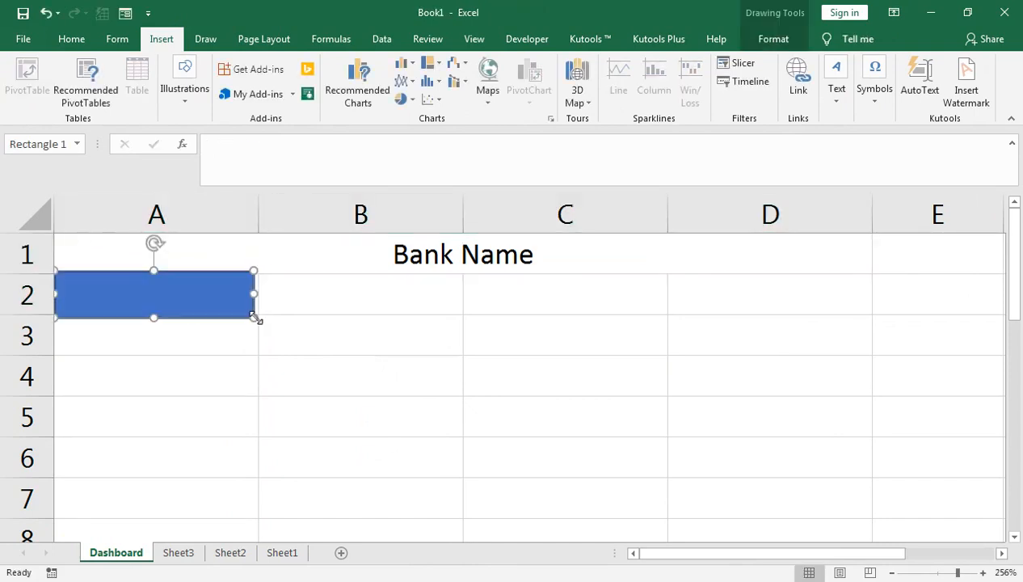
{"action": "left_click_drag", "start_coordinate": [156, 270], "coordinate": [156, 274]}
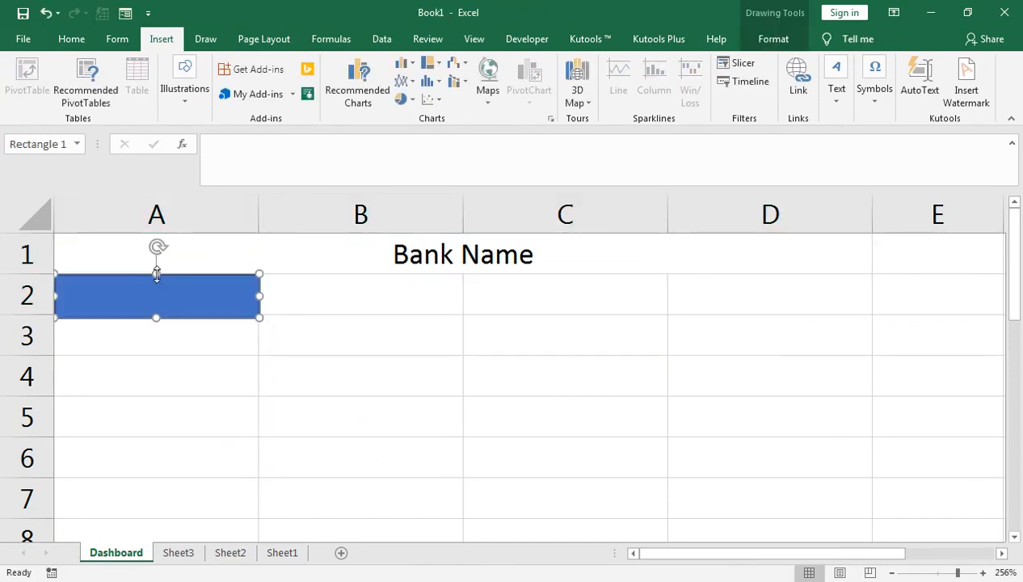
- Place two copies of the A2 rectangle below it, over rows 3 and 4
{"action": "left_click_drag", "start_coordinate": [176, 311], "coordinate": [181, 375]}
{"action": "left_click", "coordinate": [189, 327]}
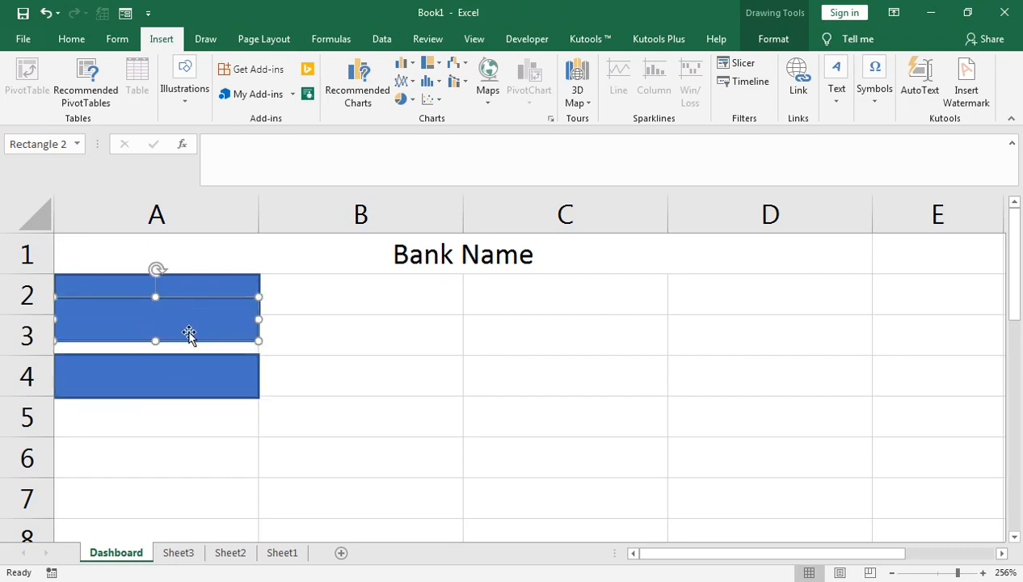
{"action": "left_click_drag", "start_coordinate": [181, 304], "coordinate": [150, 334]}
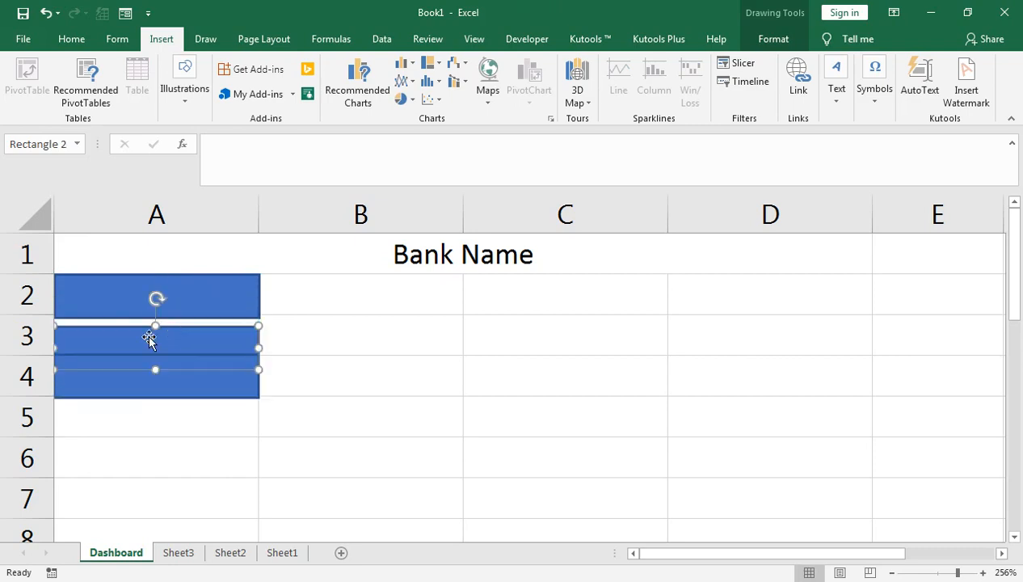
- Increase the heights of rows 3 and 4 and reposition the two copied rectangles to fit under the first one
{"action": "left_click_drag", "start_coordinate": [50, 354], "coordinate": [47, 361]}
{"action": "left_click_drag", "start_coordinate": [34, 402], "coordinate": [37, 406]}
{"action": "left_click_drag", "start_coordinate": [105, 372], "coordinate": [102, 403]}
{"action": "left_click_drag", "start_coordinate": [110, 349], "coordinate": [158, 299]}
{"action": "left_click_drag", "start_coordinate": [151, 349], "coordinate": [145, 348]}
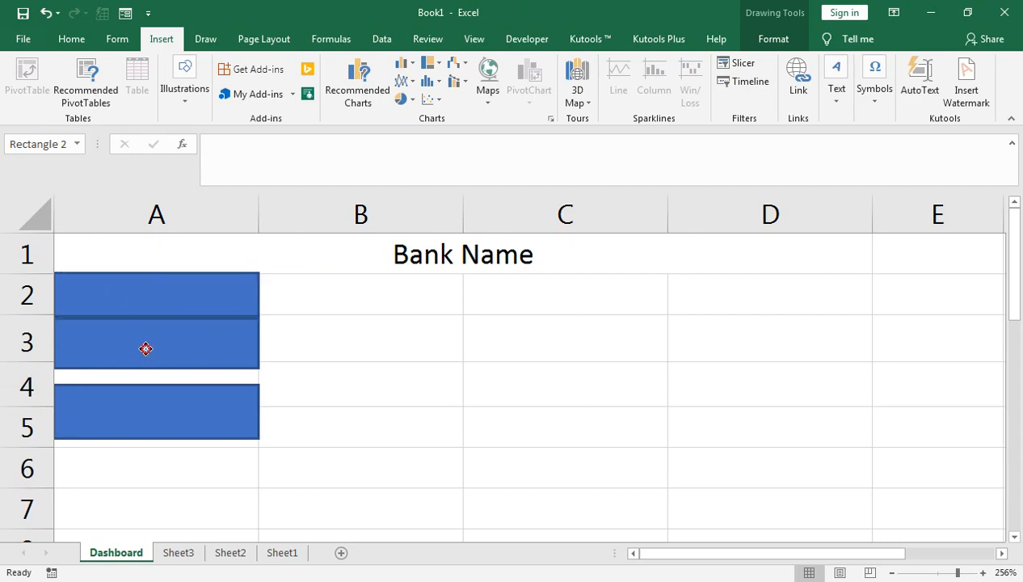
{"action": "left_click_drag", "start_coordinate": [18, 360], "coordinate": [19, 368]}
{"action": "left_click", "coordinate": [96, 415]}
{"action": "left_click_drag", "start_coordinate": [96, 416], "coordinate": [96, 408]}
{"action": "left_click", "coordinate": [136, 370]}
{"action": "left_click_drag", "start_coordinate": [153, 374], "coordinate": [119, 326]}
- Delete the stretched rectangle in A3 and replace it with a fresh copy of the A2 rectangle
{"action": "left_click", "coordinate": [165, 300]}
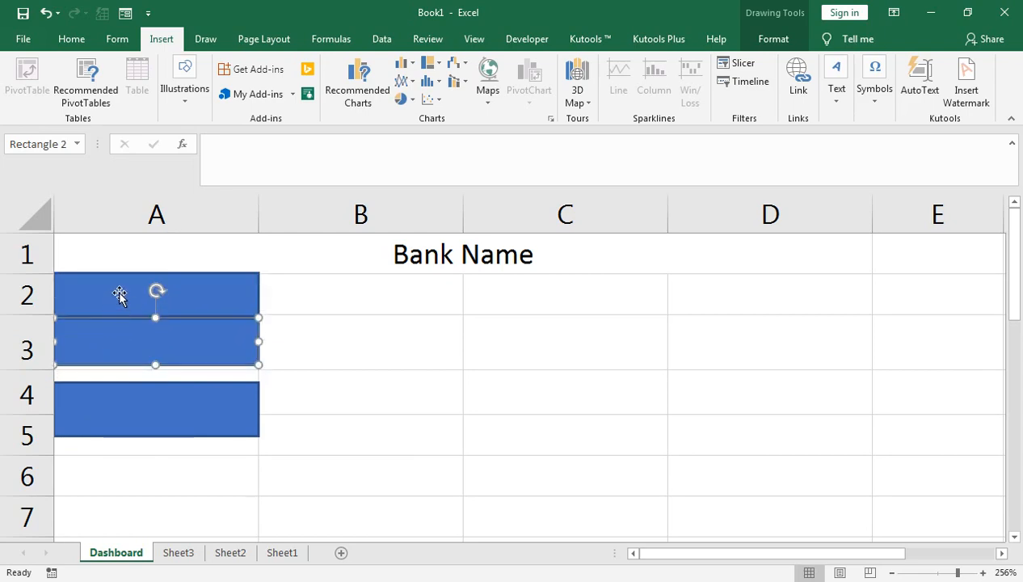
{"action": "left_click", "coordinate": [116, 334]}
{"action": "key", "text": "Delete"}
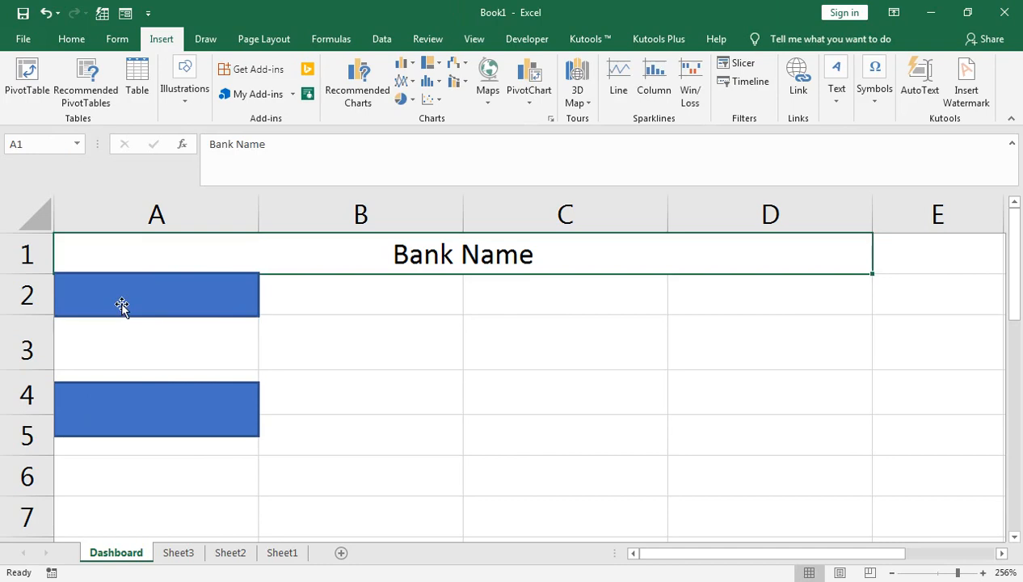
{"action": "left_click", "coordinate": [122, 303]}
{"action": "left_click_drag", "start_coordinate": [121, 304], "coordinate": [123, 335]}
- Reduce row 3's height slightly to fit its rectangle and nudge the A2 rectangle right to line up with it
{"action": "left_click", "coordinate": [42, 369]}
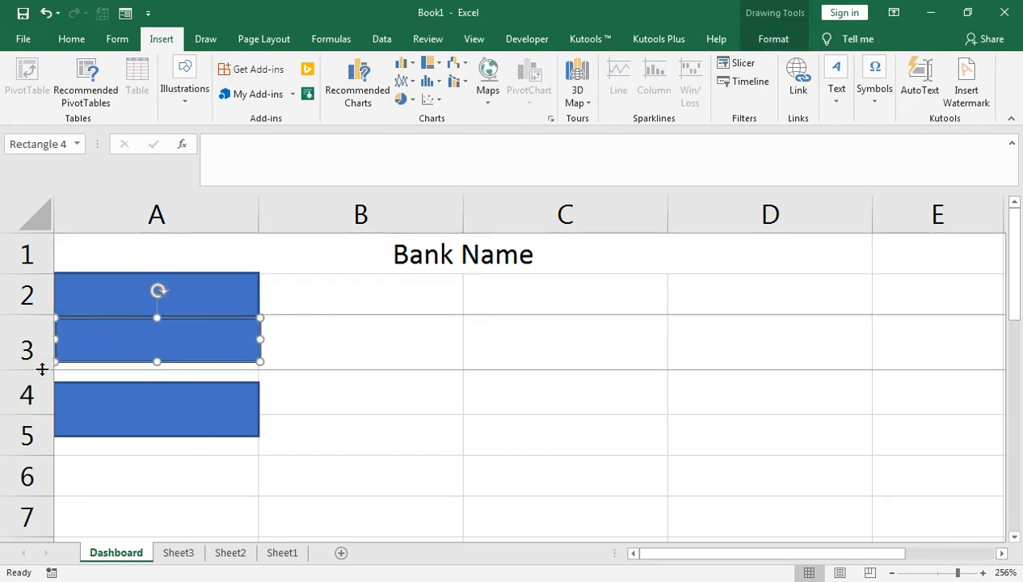
{"action": "left_click", "coordinate": [135, 384]}
{"action": "left_click", "coordinate": [285, 354]}
{"action": "left_click_drag", "start_coordinate": [20, 365], "coordinate": [28, 363]}
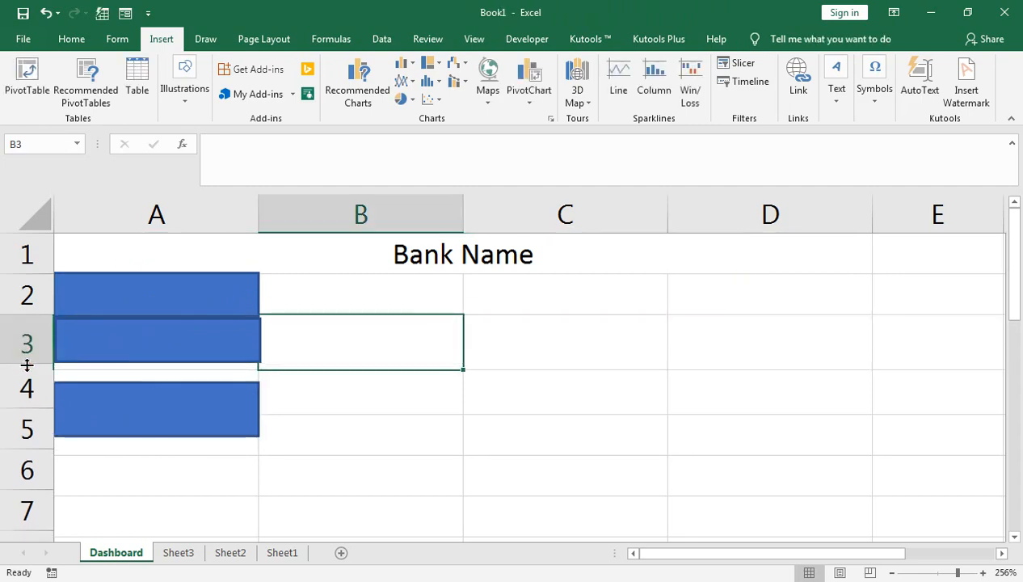
{"action": "left_click", "coordinate": [159, 349]}
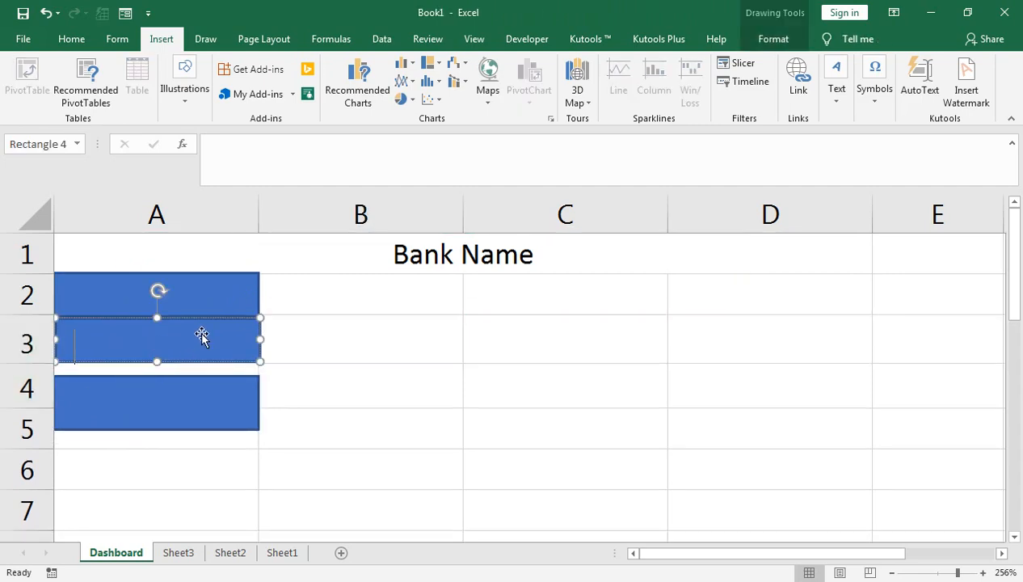
{"action": "left_click", "coordinate": [241, 298]}
{"action": "key", "text": "Right"}
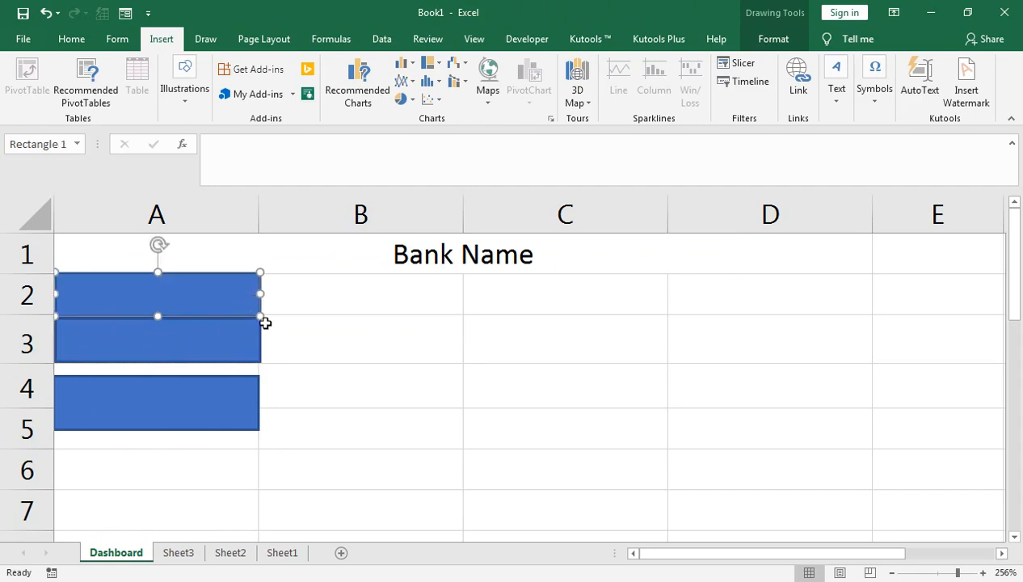
- Delete the oversized lowest rectangle and place a copy of the A3 rectangle over A4, directly beneath it
{"action": "left_click", "coordinate": [249, 390]}
{"action": "key", "text": "Delete"}
{"action": "left_click", "coordinate": [183, 349]}
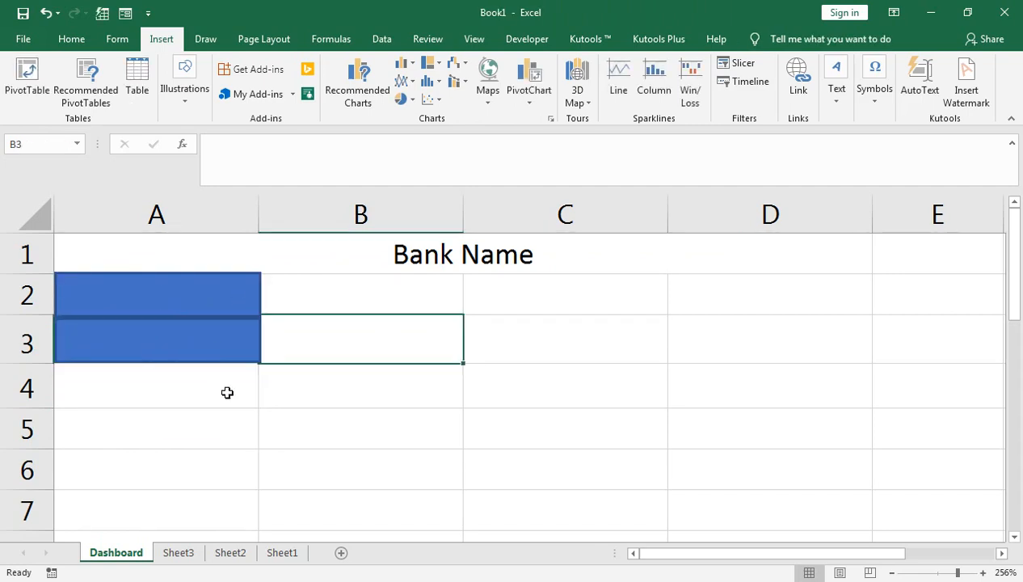
{"action": "left_click_drag", "start_coordinate": [193, 349], "coordinate": [188, 374]}
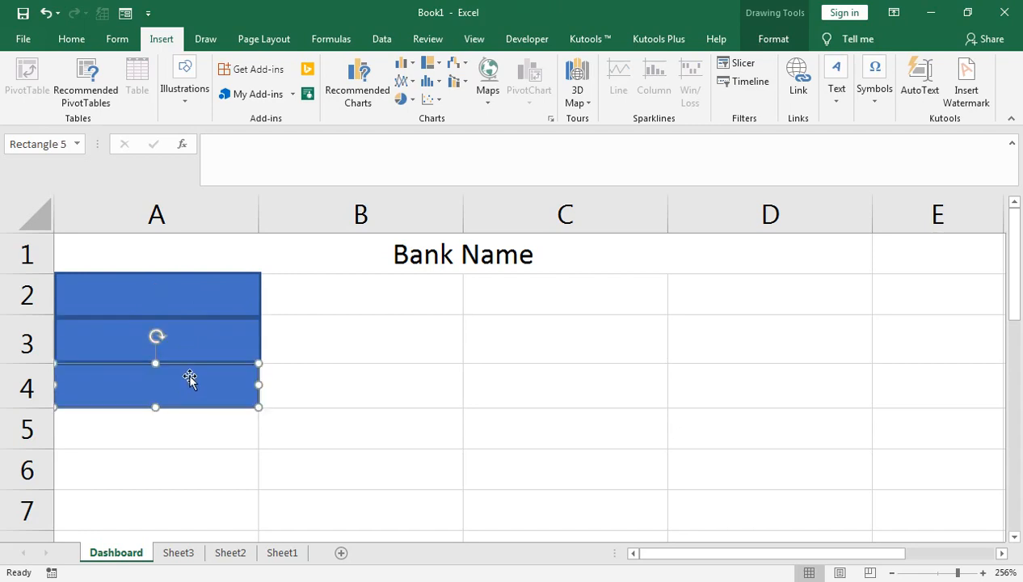
{"action": "key", "text": "Up"}
- Select all three rectangles in A2:A4 and align them to each other with Align Center
{"action": "left_click", "coordinate": [409, 388]}
{"action": "left_click", "coordinate": [181, 349]}
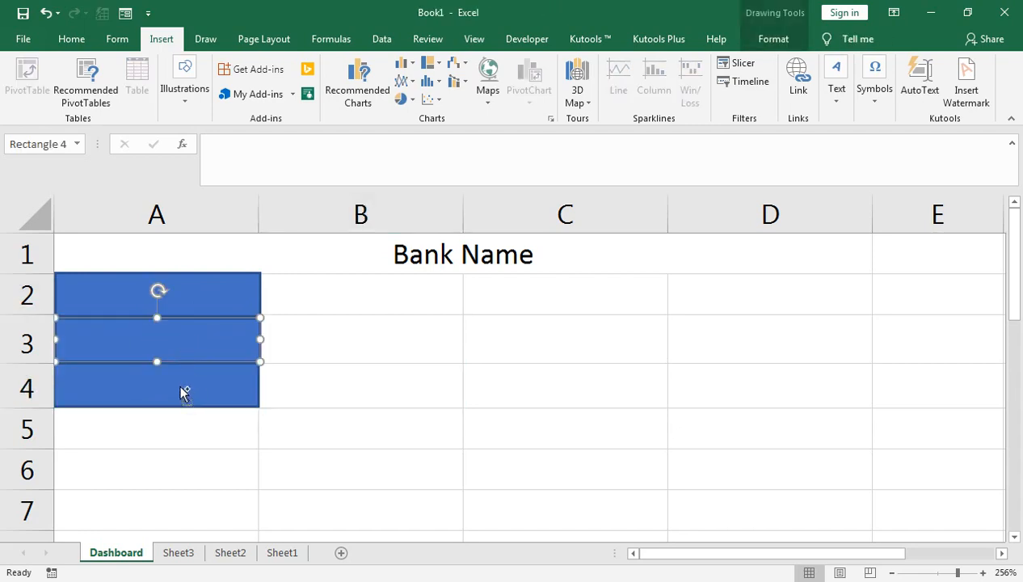
{"action": "left_click", "coordinate": [183, 388], "text": "ctrl"}
{"action": "left_click", "coordinate": [202, 288], "text": "ctrl"}
{"action": "left_click", "coordinate": [774, 40]}
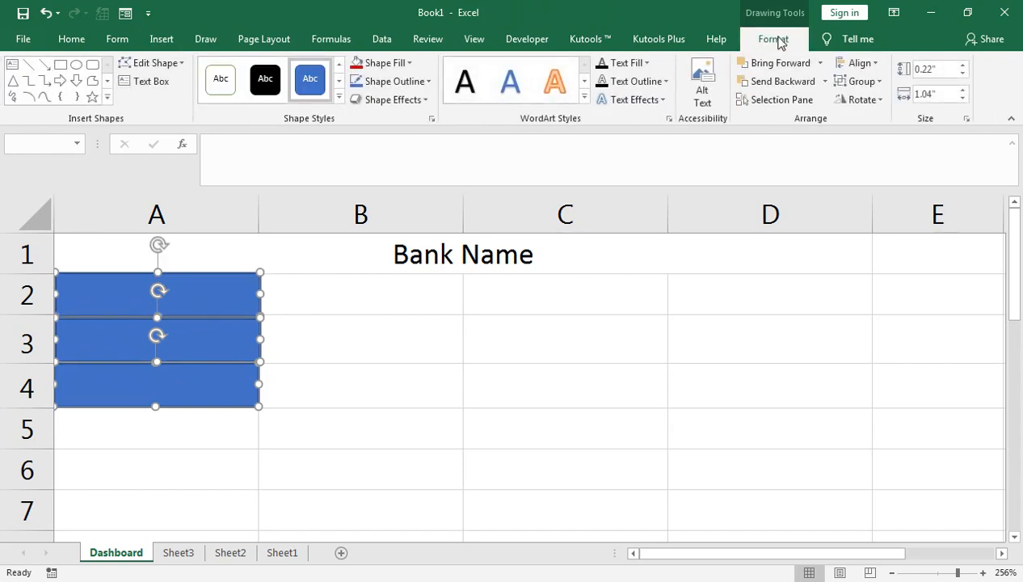
{"action": "left_click", "coordinate": [881, 64]}
{"action": "left_click", "coordinate": [875, 100]}
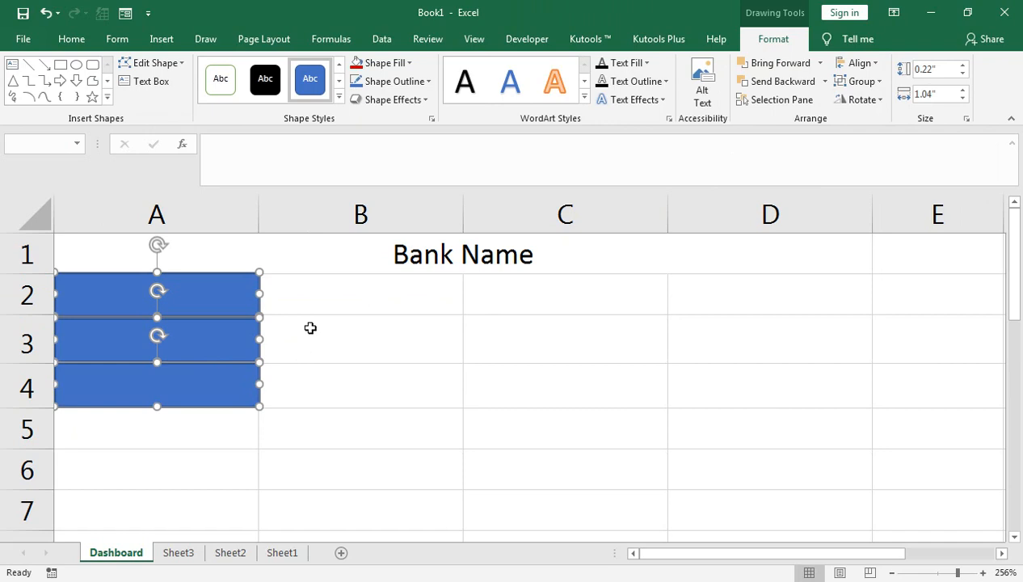
- Format the three rectangles with a light blue gradient theme style, no outline and a darker blue theme fill
{"action": "left_click", "coordinate": [338, 96]}
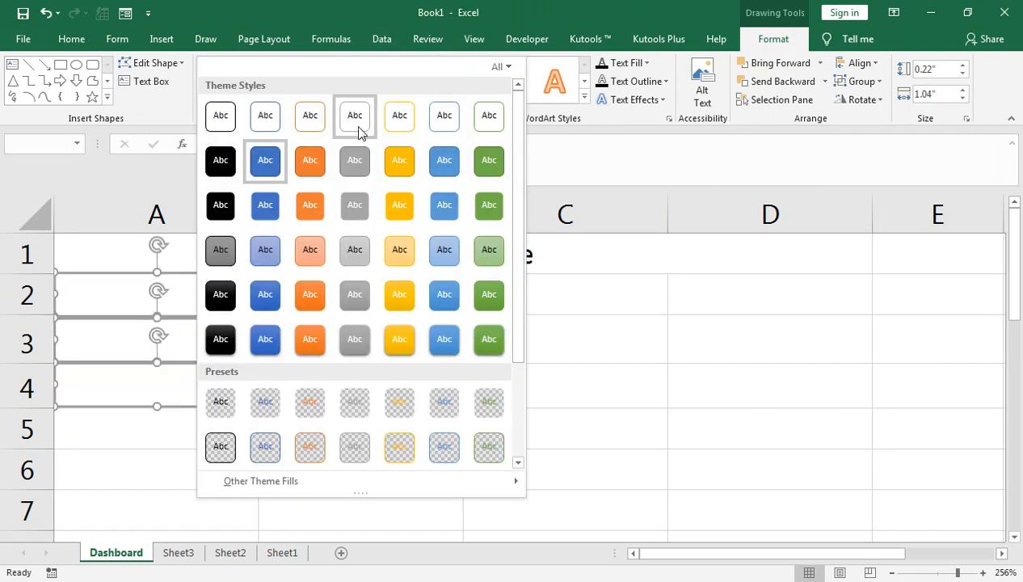
{"action": "left_click", "coordinate": [444, 248]}
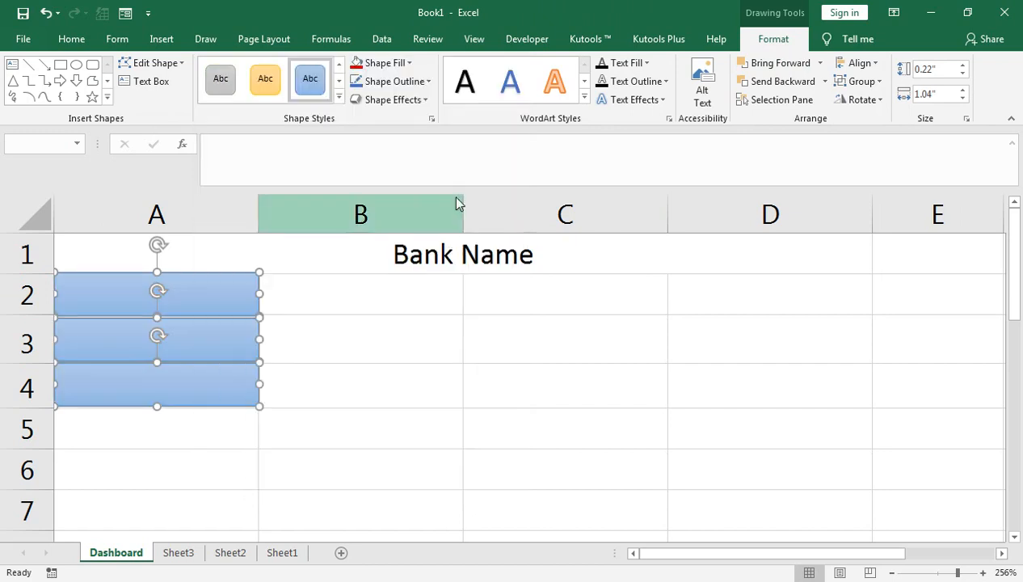
{"action": "left_click", "coordinate": [416, 81]}
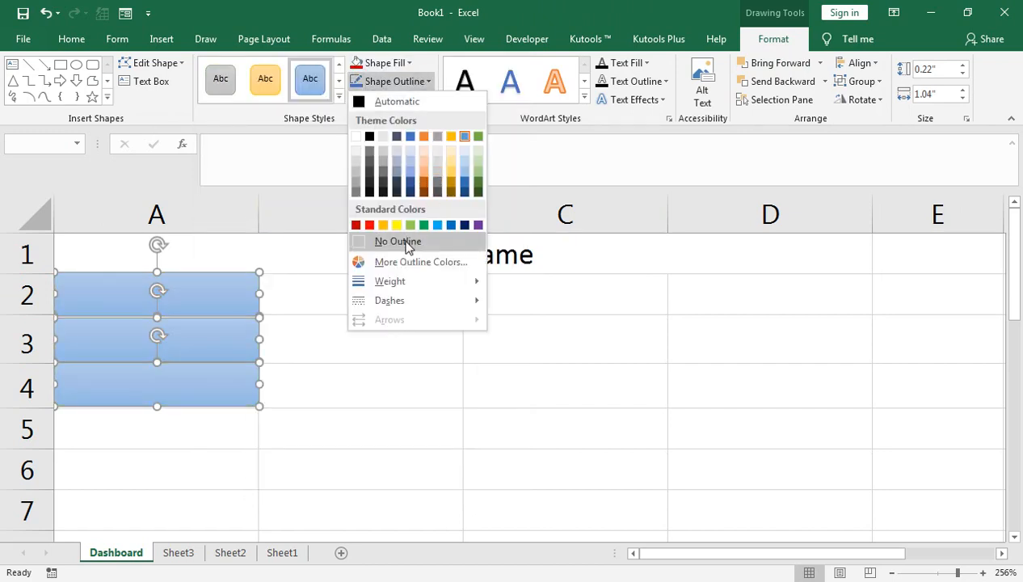
{"action": "left_click", "coordinate": [397, 241]}
{"action": "left_click", "coordinate": [376, 64]}
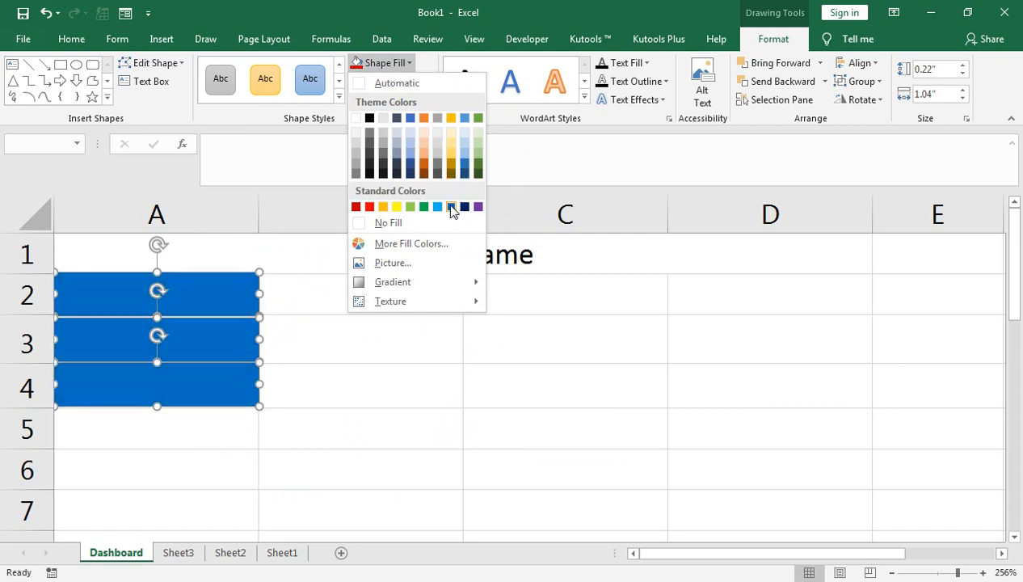
{"action": "left_click", "coordinate": [467, 165]}
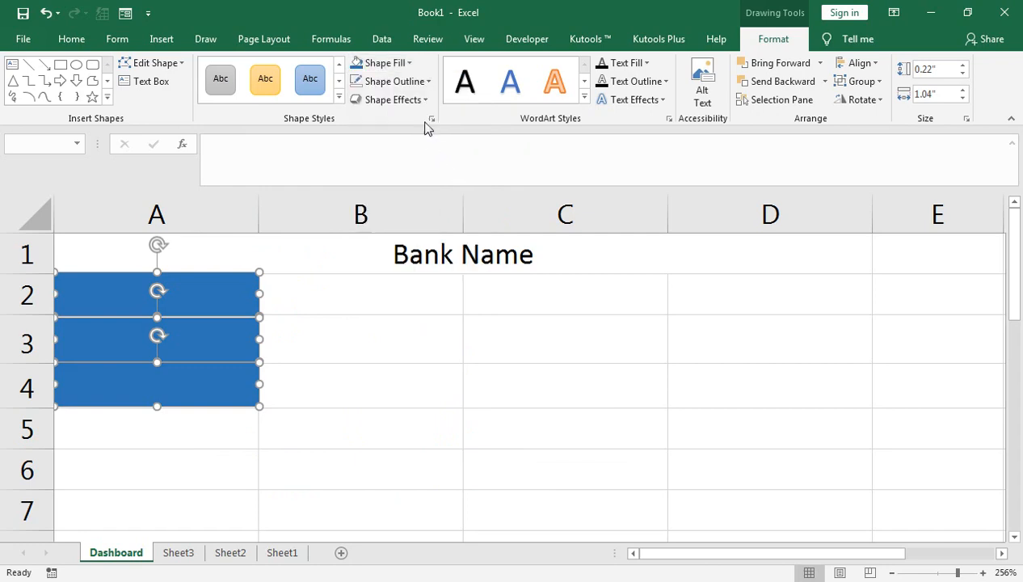
- Apply the first bevel effect to the three selected rectangles and deselect them
{"action": "left_click", "coordinate": [425, 99]}
{"action": "mouse_move", "coordinate": [436, 313]}
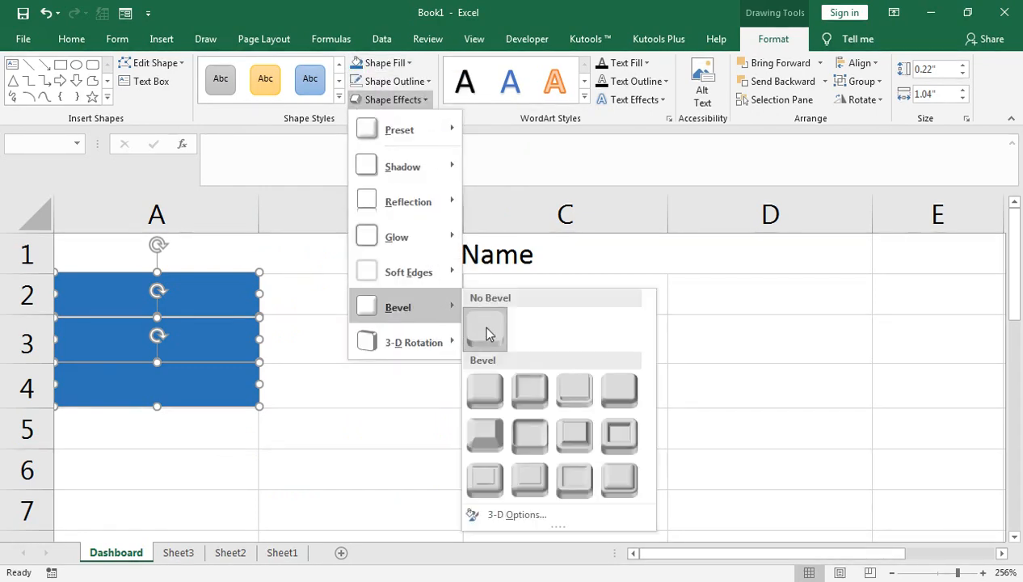
{"action": "left_click", "coordinate": [500, 389]}
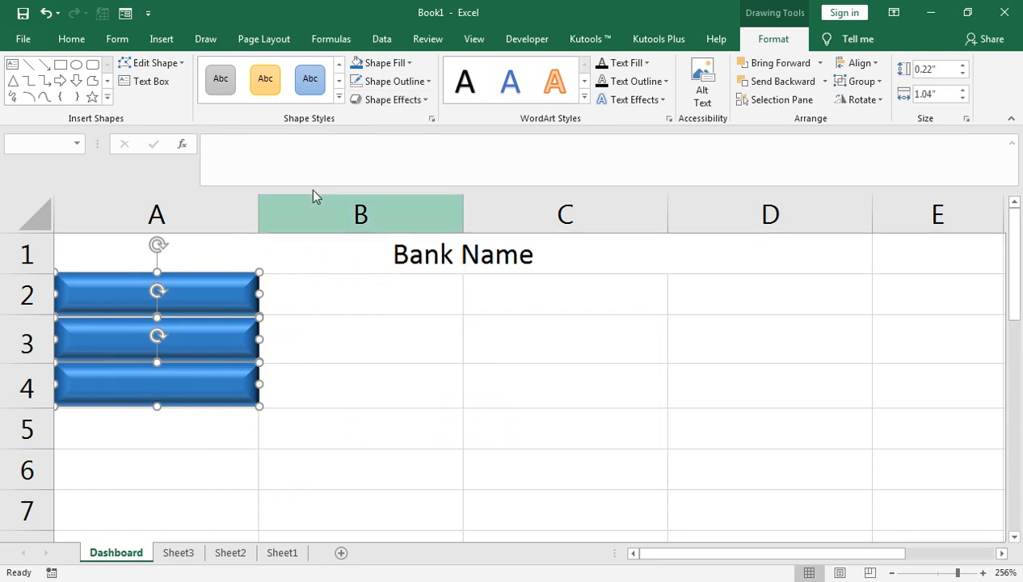
{"action": "left_click", "coordinate": [287, 304]}
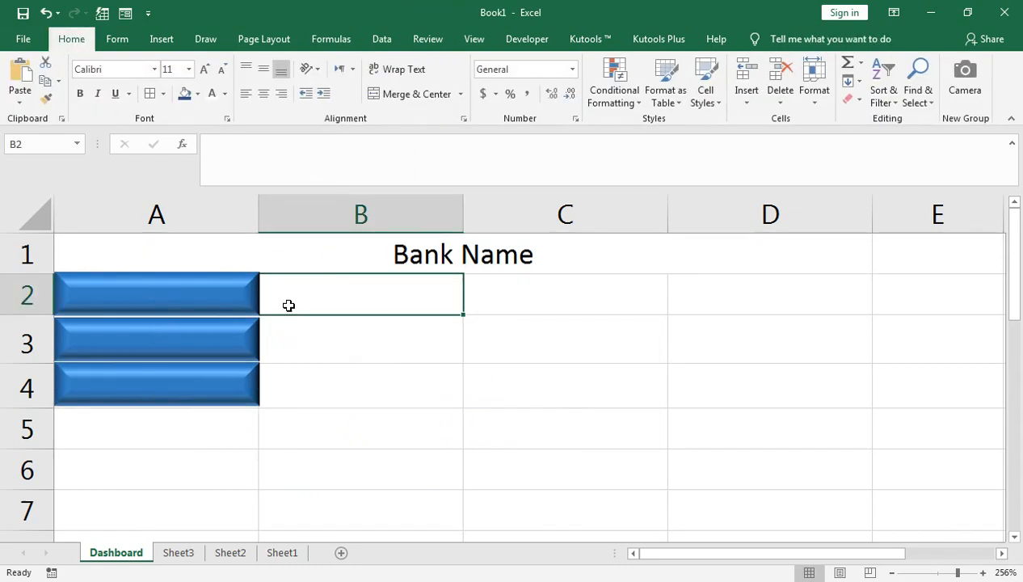
- Insert a row above row 2 and shrink the stretched uppermost rectangle so it covers only A3
{"action": "left_click", "coordinate": [27, 296]}
{"action": "right_click", "coordinate": [27, 297]}
{"action": "left_click", "coordinate": [61, 406]}
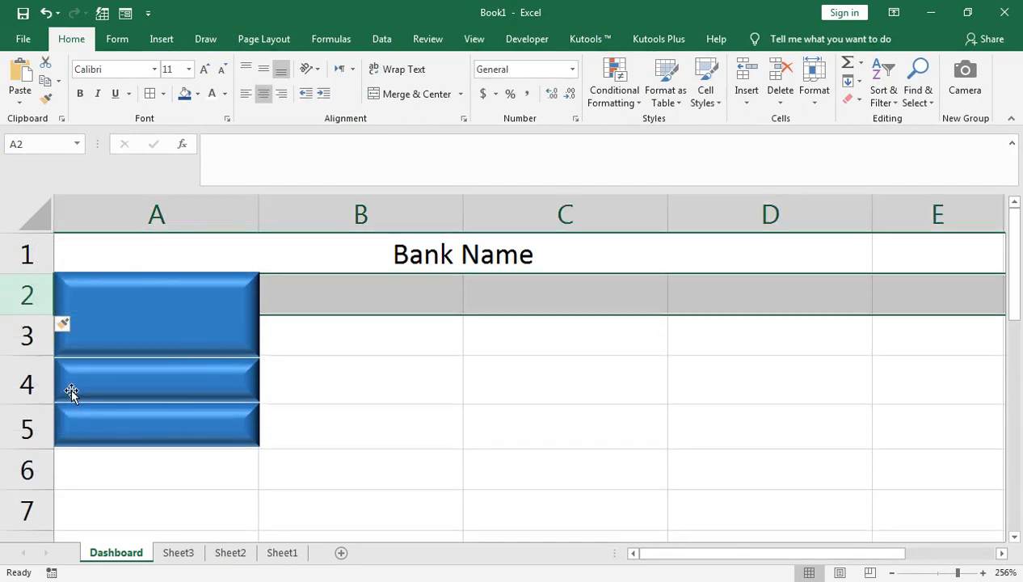
{"action": "left_click", "coordinate": [310, 299]}
{"action": "left_click", "coordinate": [177, 295]}
{"action": "left_click_drag", "start_coordinate": [158, 275], "coordinate": [156, 314]}
- Enter the heading "Customer Name" in cell A2
{"action": "left_click", "coordinate": [183, 299]}
{"action": "type", "text": "C"}
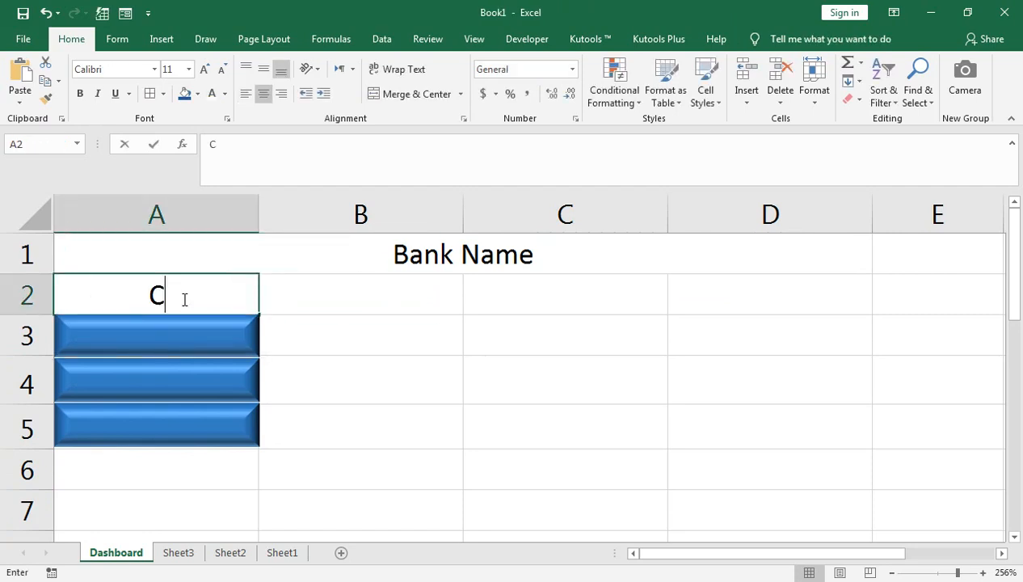
{"action": "type", "text": "ustoner"}
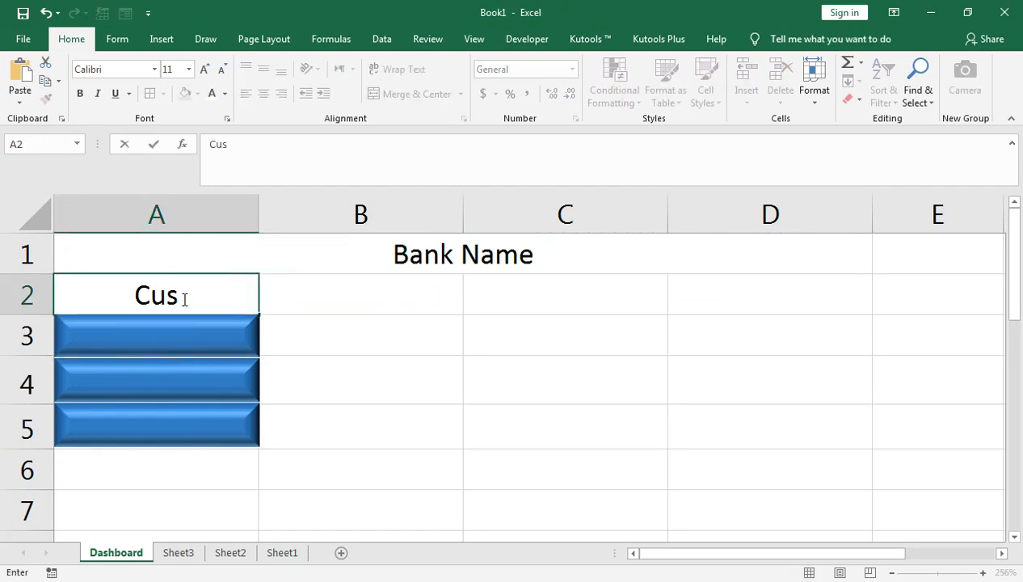
{"action": "key", "text": "BackSpace"}
{"action": "key", "text": "BackSpace"}
{"action": "key", "text": "BackSpace"}
{"action": "key", "text": "BackSpace"}
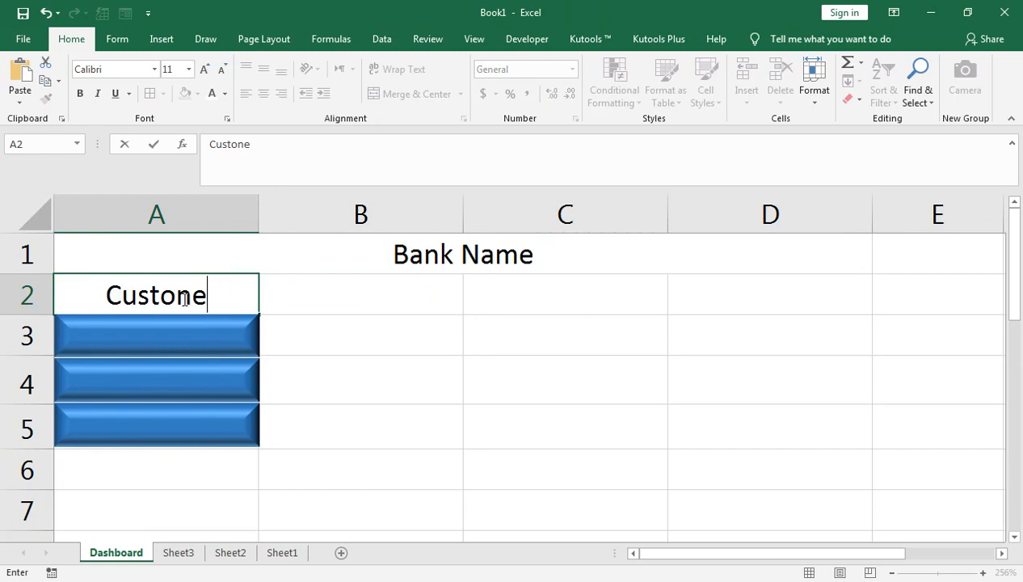
{"action": "type", "text": "mer Na"}
{"action": "key", "text": "BackSpace"}
{"action": "type", "text": "Name"}
{"action": "key", "text": "Tab"}
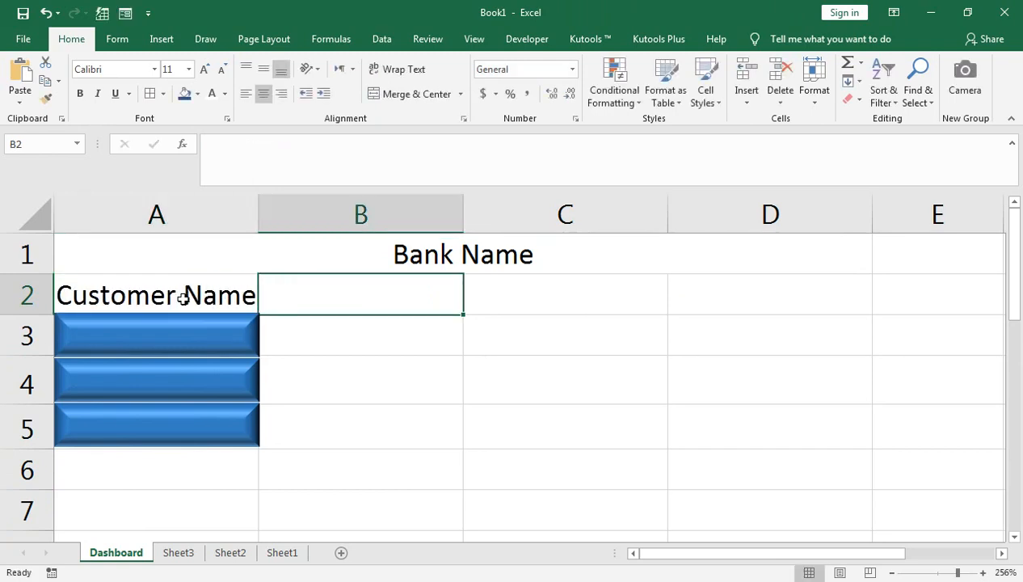
- Give the Customer Name heading in A2 a dark blue fill and white font color
{"action": "left_click", "coordinate": [183, 297]}
{"action": "left_click", "coordinate": [185, 94]}
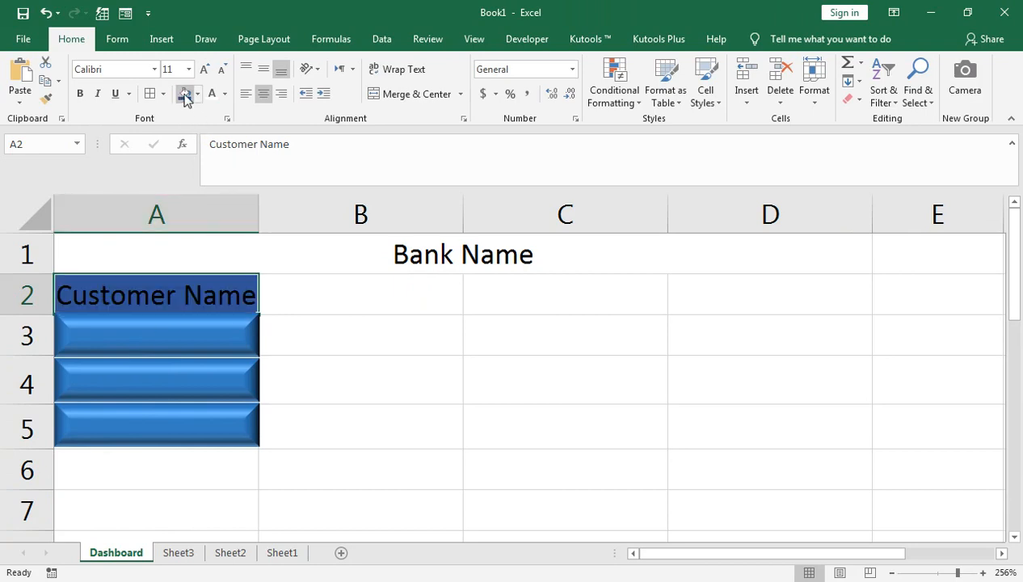
{"action": "left_click", "coordinate": [222, 97]}
- Enter the heading "Balance Record" in cell B2
{"action": "left_click", "coordinate": [295, 299]}
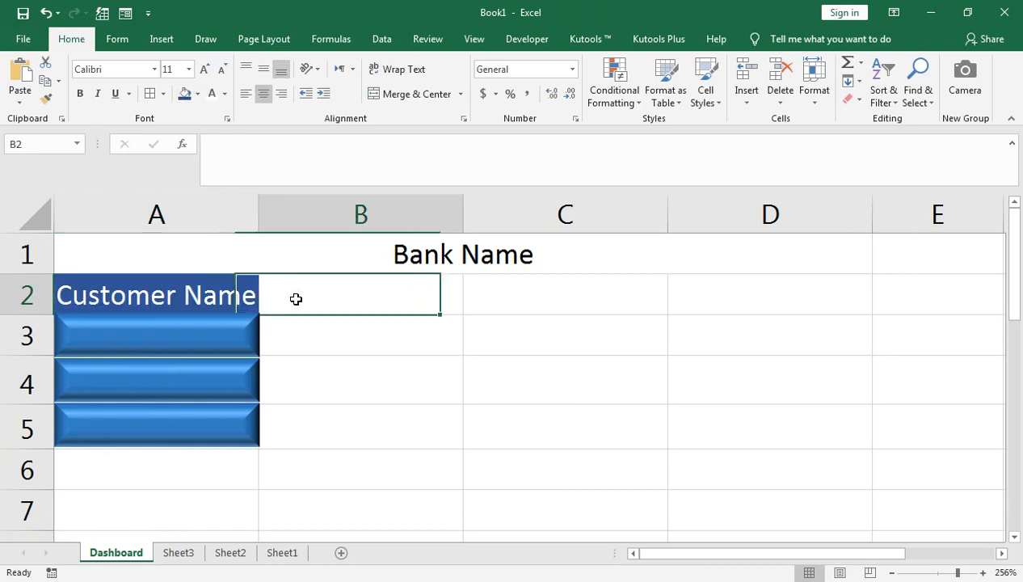
{"action": "type", "text": "Baal"}
{"action": "key", "text": "BackSpace"}
{"action": "key", "text": "BackSpace"}
{"action": "type", "text": "lance"}
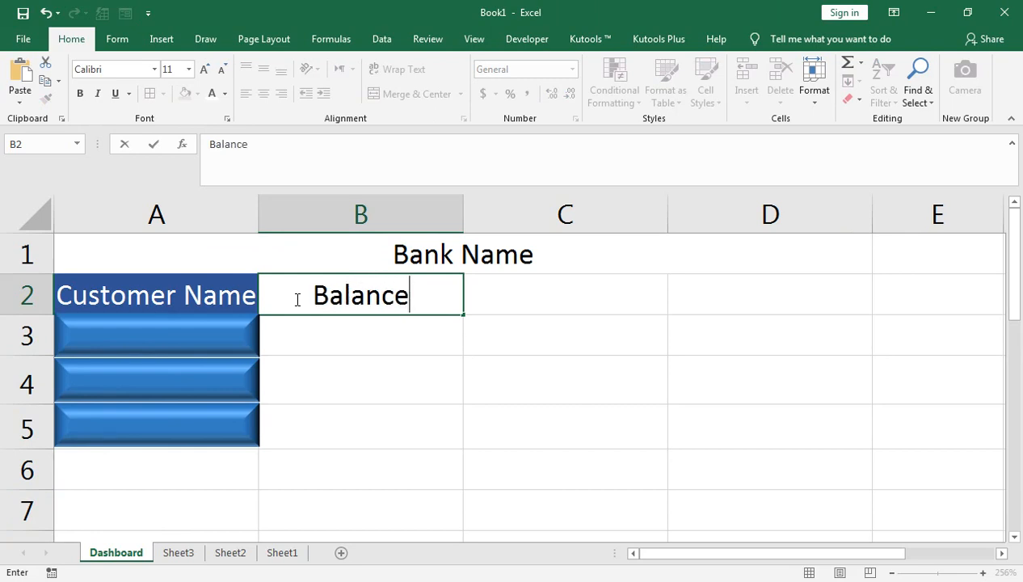
{"action": "type", "text": " Record"}
{"action": "key", "text": "Return"}
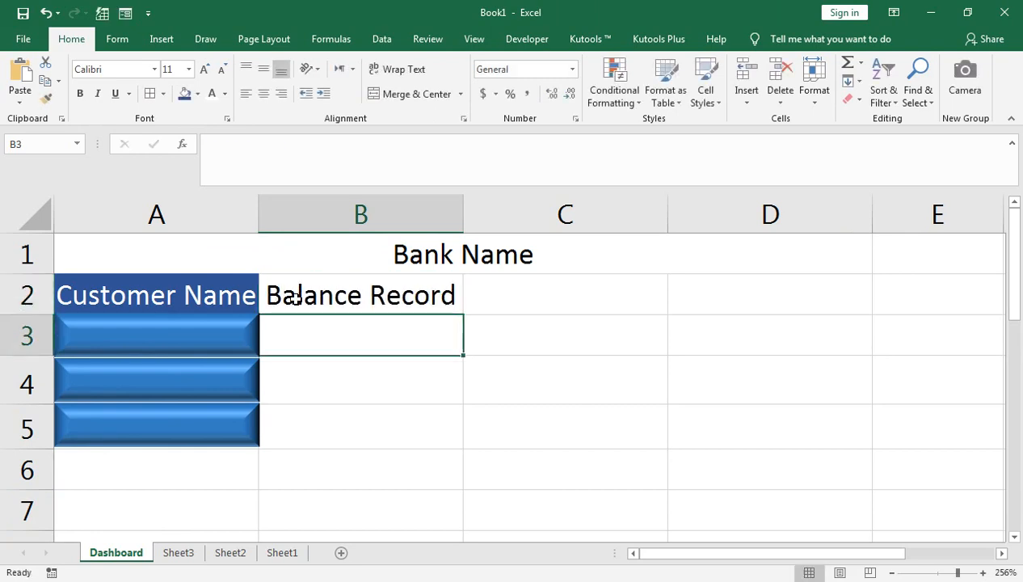
{"action": "key", "text": "Up"}
{"action": "key", "text": "Up"}
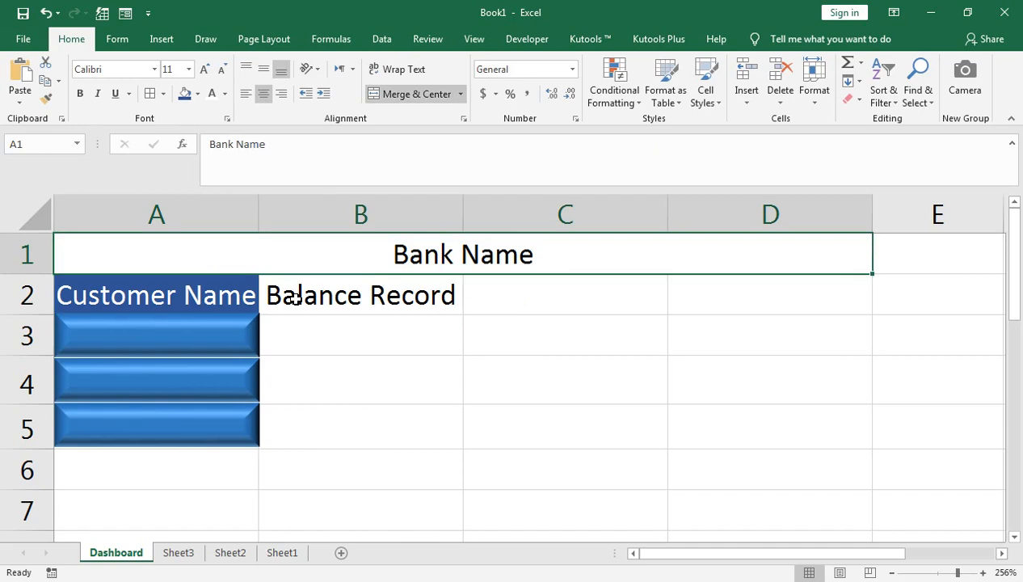
- Label the rectangle over A3 with the first account holder's name, as given in Sheet1
{"action": "scroll", "coordinate": [295, 299], "scroll_direction": "down", "scroll_amount": 1}
{"action": "left_click", "coordinate": [295, 299]}
{"action": "left_click", "coordinate": [221, 299]}
{"action": "right_click", "coordinate": [221, 299]}
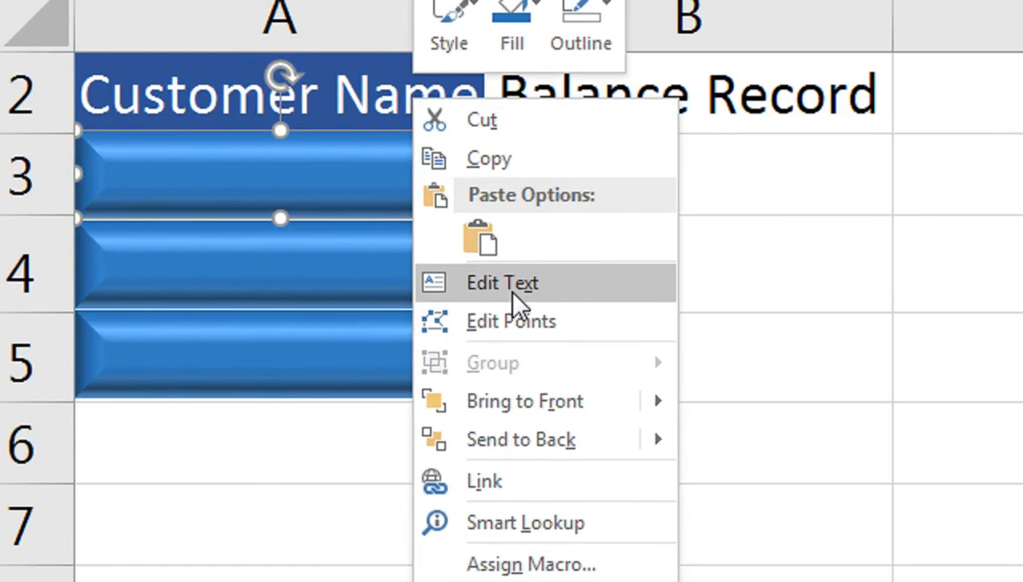
{"action": "left_click", "coordinate": [276, 352]}
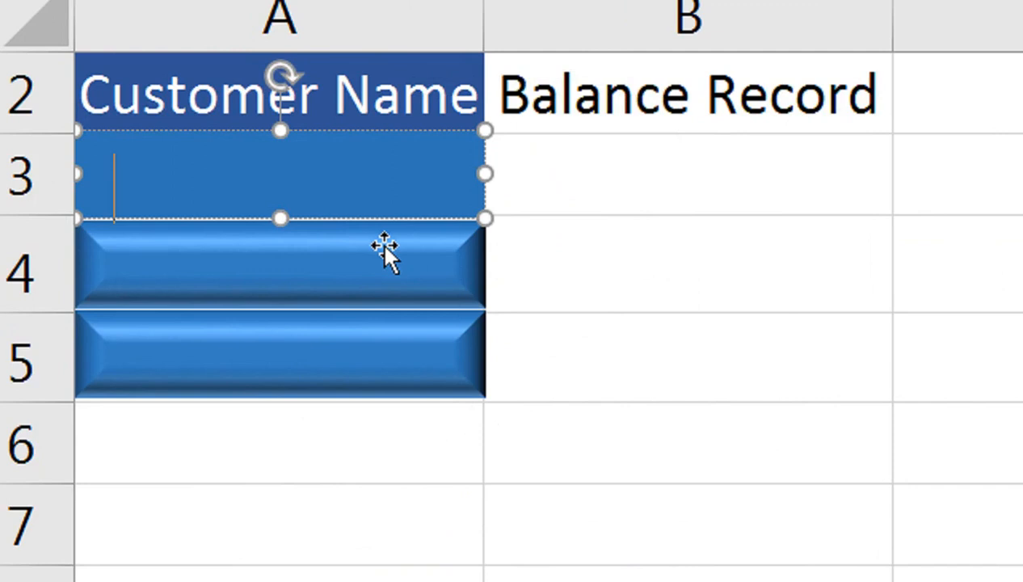
{"action": "type", "text": "A"}
{"action": "key", "text": "BackSpace"}
{"action": "type", "text": "Raza"}
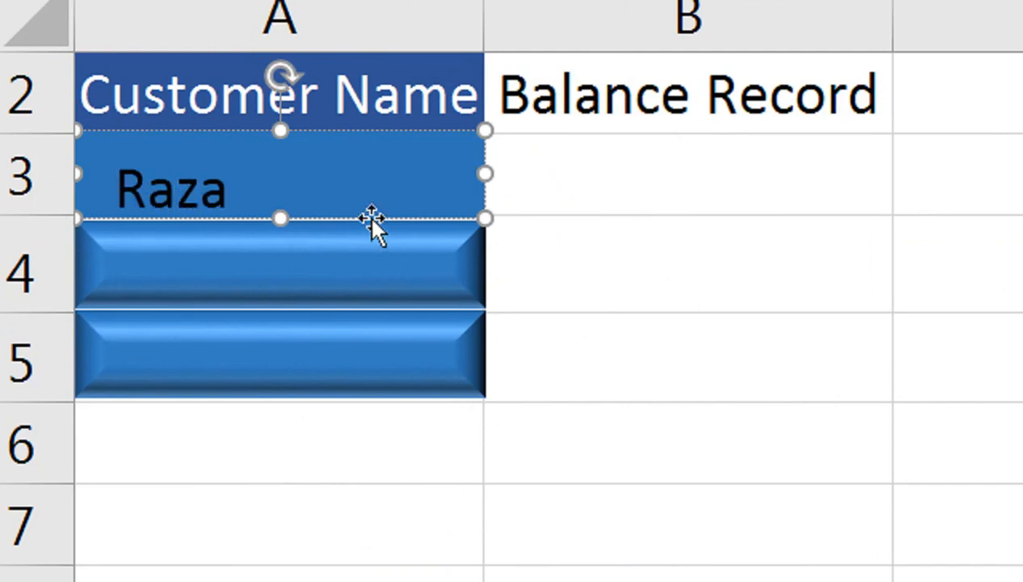
- Label the rectangles over A4 and A5 with the account holders' names from Sheet2 and Sheet3
{"action": "right_click", "coordinate": [351, 273]}
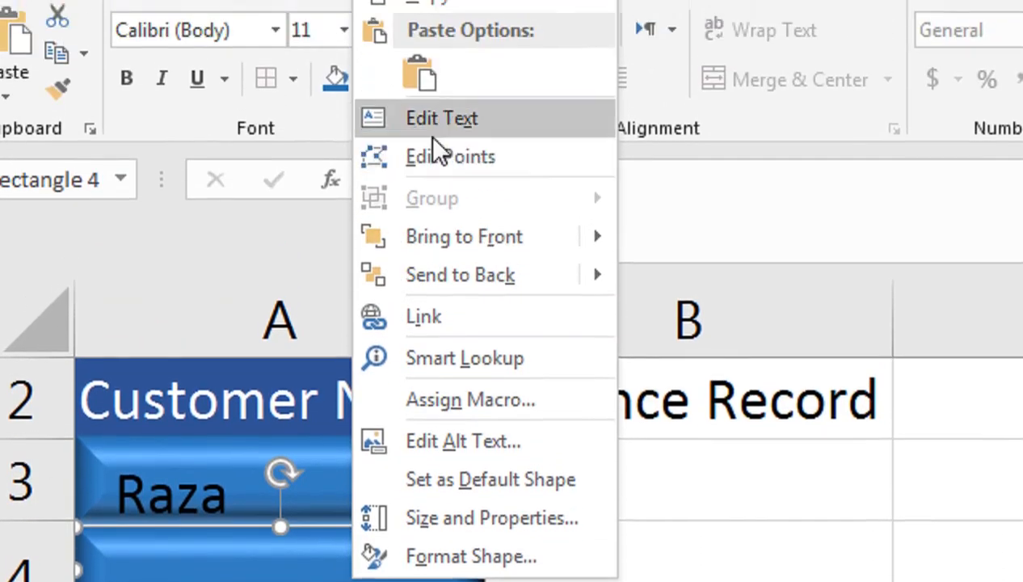
{"action": "left_click", "coordinate": [437, 129]}
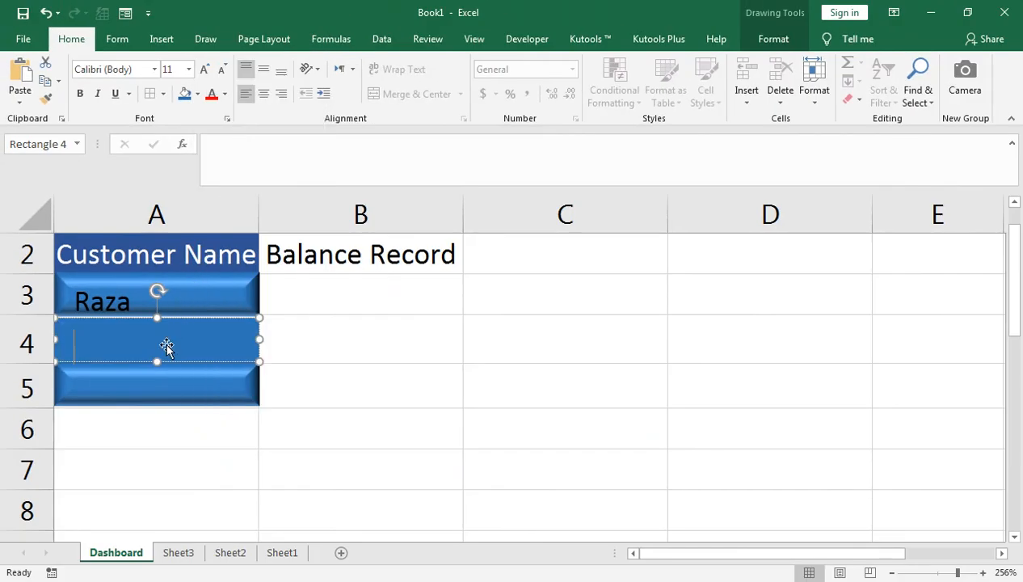
{"action": "type", "text": "Ahmed"}
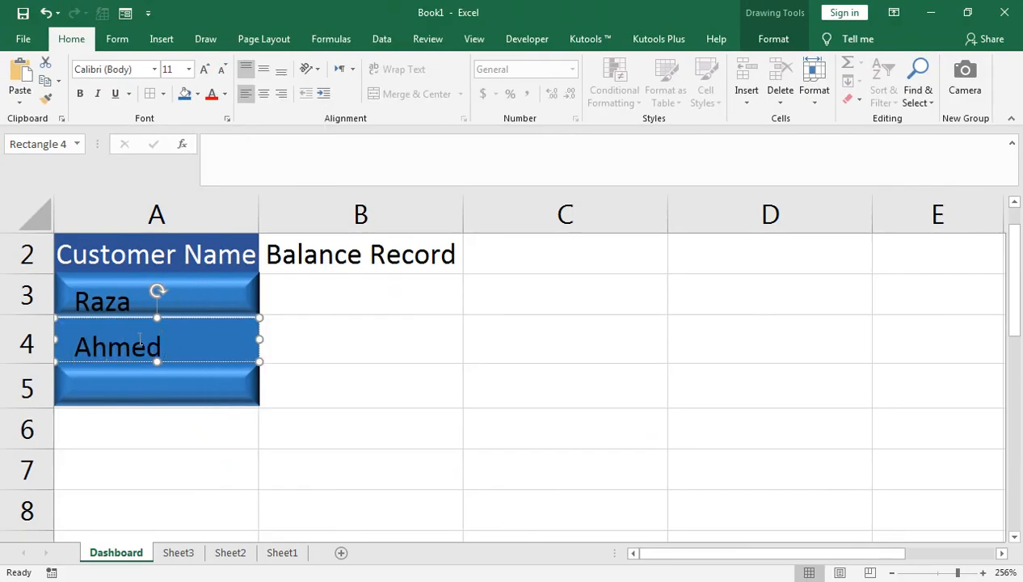
{"action": "right_click", "coordinate": [141, 392]}
{"action": "left_click", "coordinate": [187, 157]}
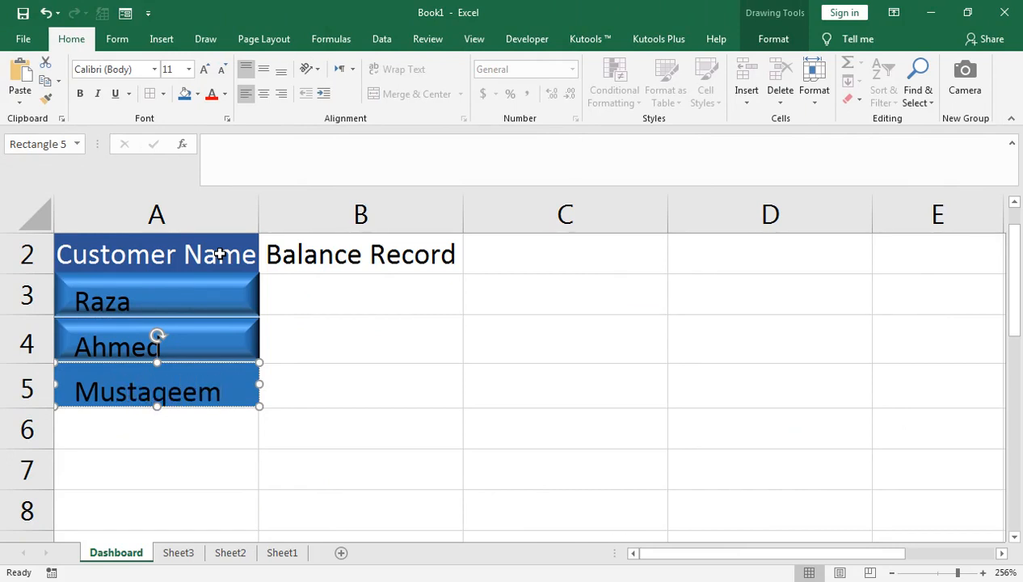
- Select all three name rectangles and center their text horizontally and vertically
{"action": "left_click", "coordinate": [214, 291]}
{"action": "left_click", "coordinate": [213, 327], "text": "shift"}
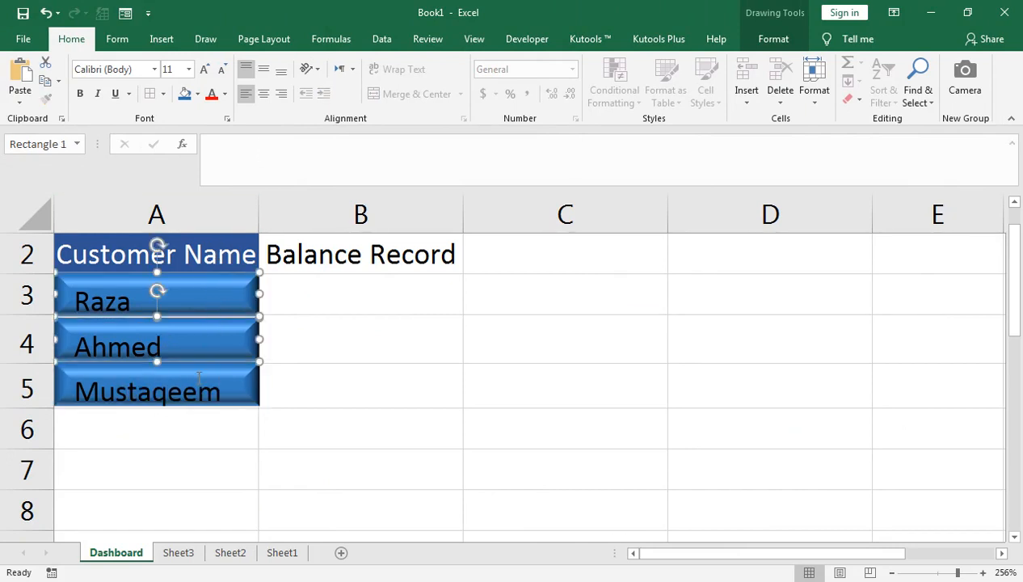
{"action": "left_click", "coordinate": [203, 384], "text": "shift"}
{"action": "left_click", "coordinate": [263, 96]}
{"action": "left_click", "coordinate": [260, 71]}
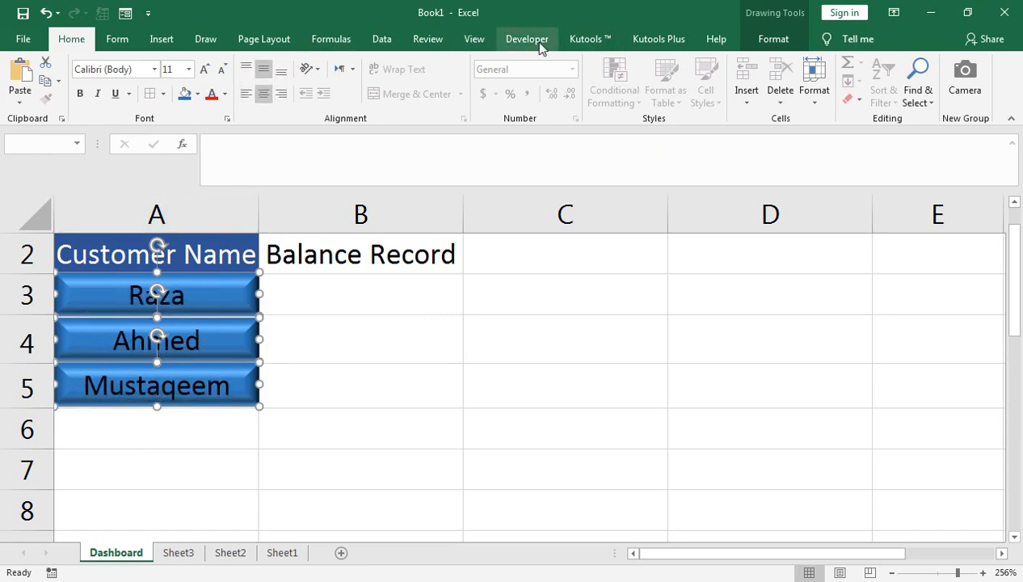
- Set the text fill of the three name rectangles to White, Background 1
{"action": "left_click", "coordinate": [769, 40]}
{"action": "left_click", "coordinate": [644, 63]}
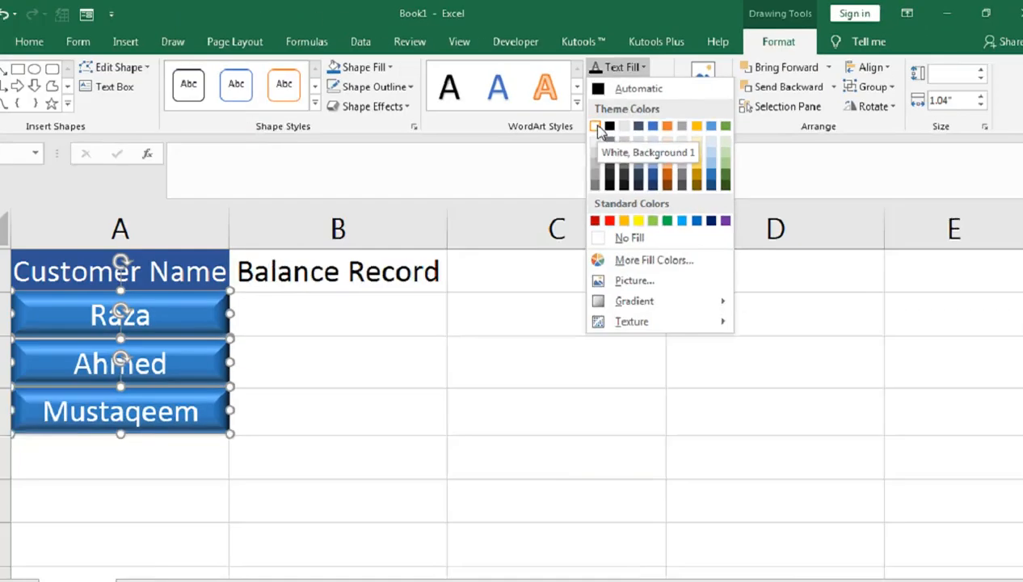
{"action": "left_click", "coordinate": [518, 222]}
- Link Dashboard cell B3 to the first holder's balance with the formula =Sheet1!I3
{"action": "left_click", "coordinate": [373, 297]}
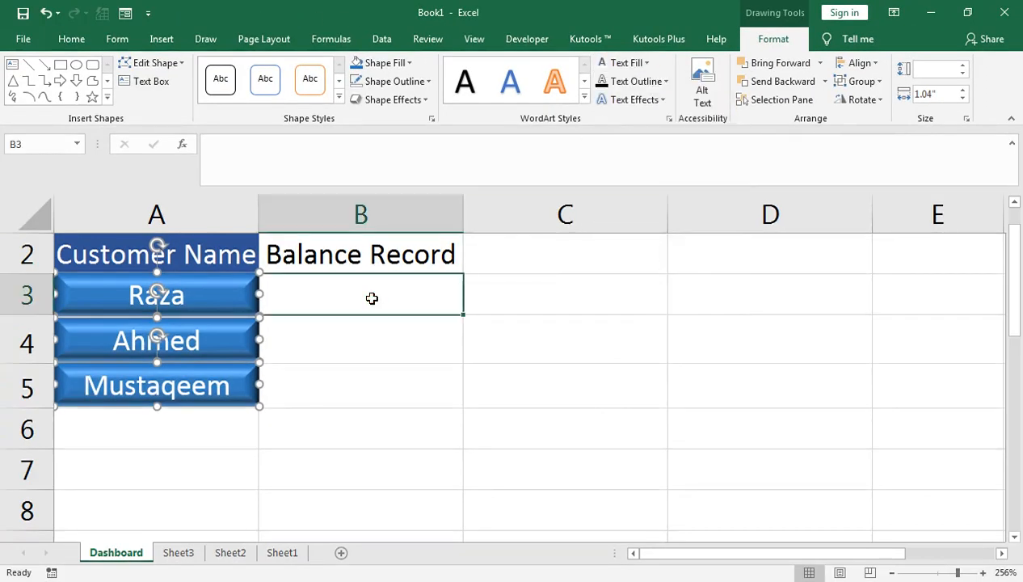
{"action": "type", "text": "="}
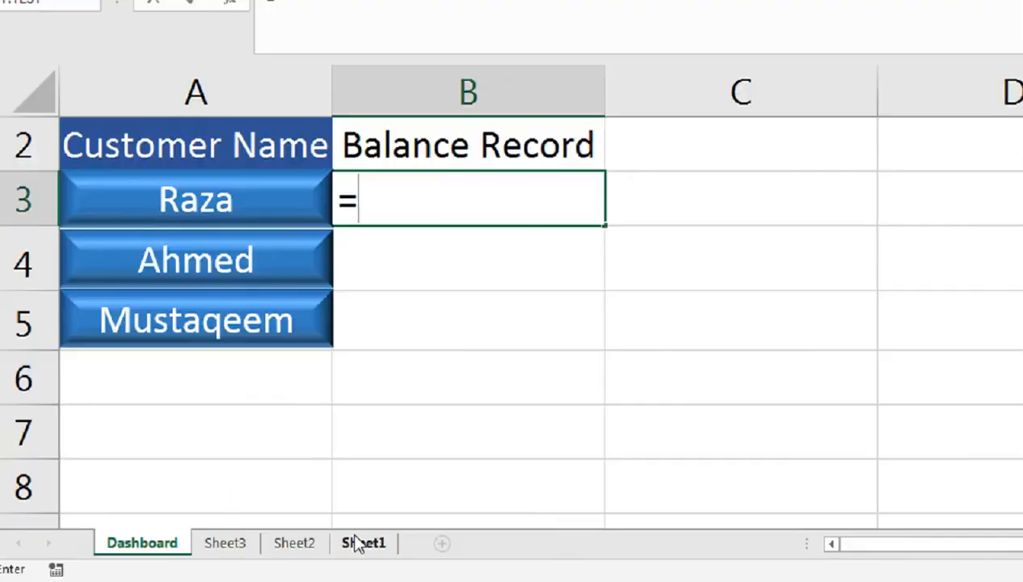
{"action": "left_click", "coordinate": [282, 552]}
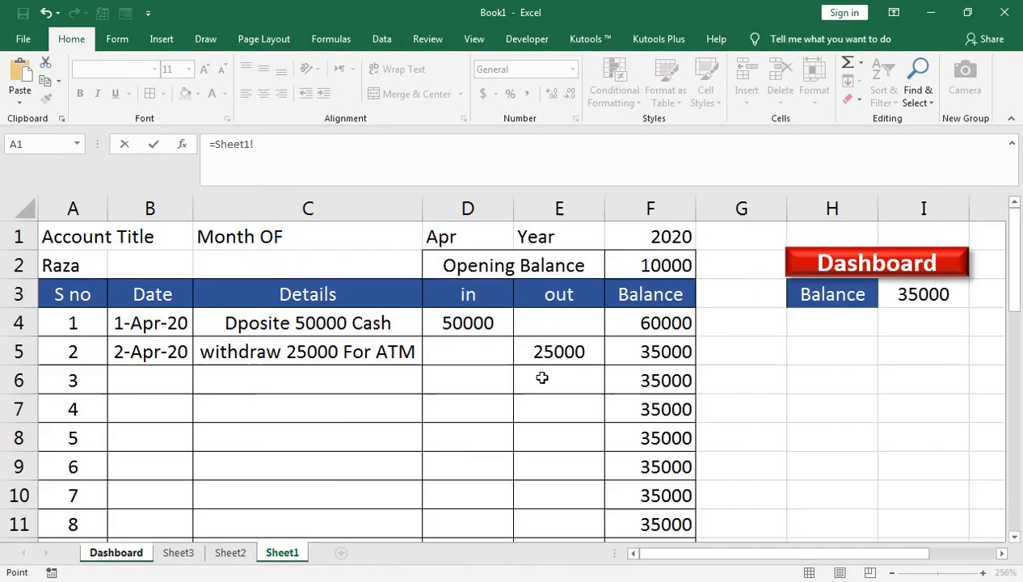
{"action": "left_click", "coordinate": [889, 296]}
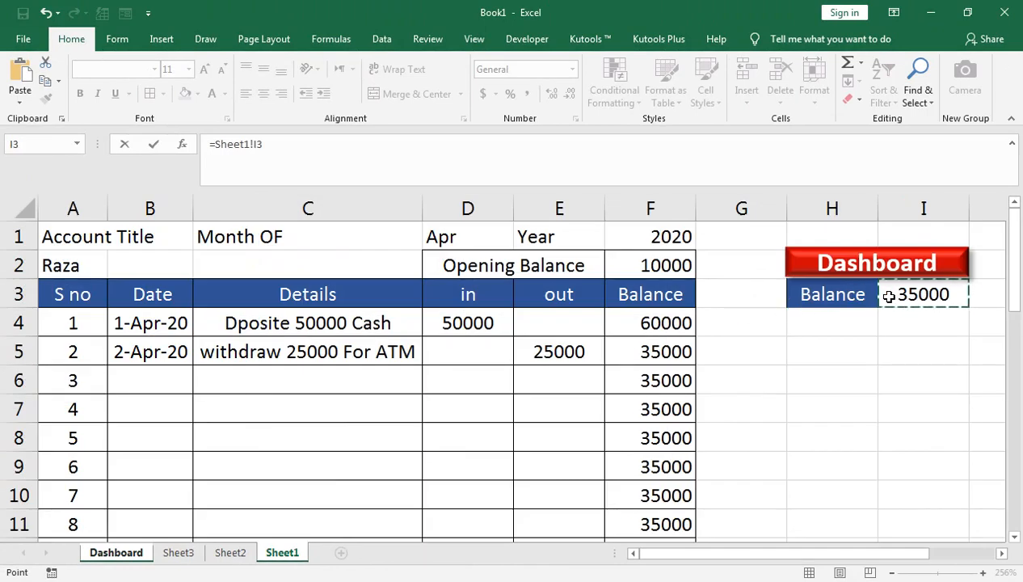
{"action": "key", "text": "Return"}
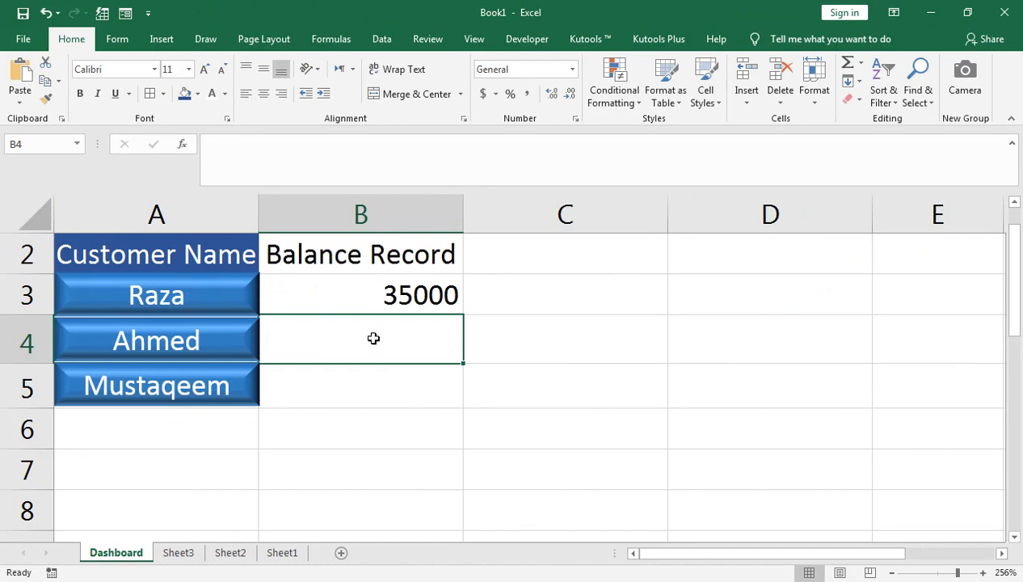
- Link Dashboard cell B4 to the second holder's balance with the formula =Sheet2!I3
{"action": "type", "text": "="}
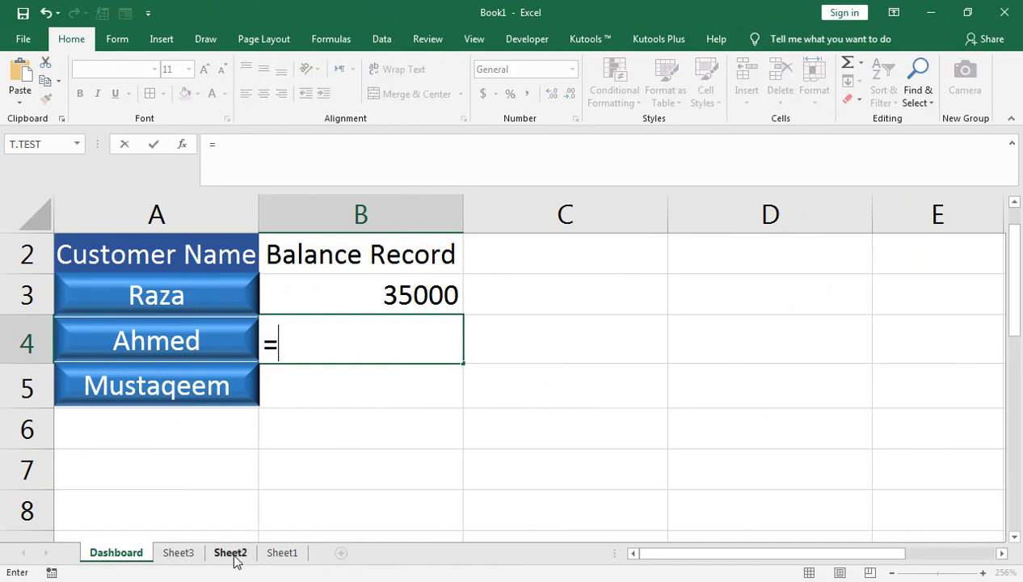
{"action": "left_click", "coordinate": [232, 552]}
{"action": "left_click", "coordinate": [884, 299]}
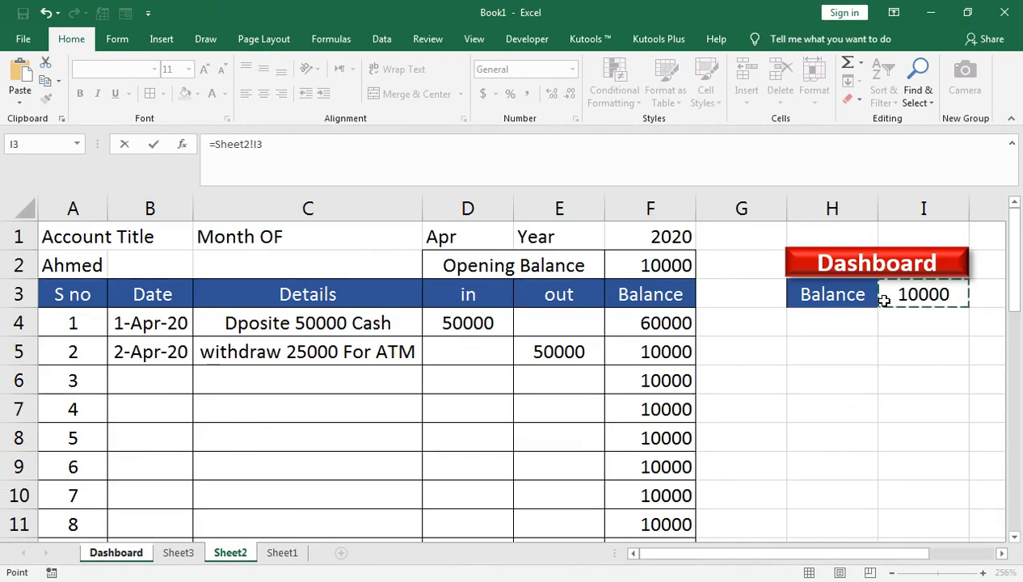
{"action": "key", "text": "Return"}
- Link Dashboard cell B5 to the third holder's balance with the formula =Sheet3!I3
{"action": "type", "text": "="}
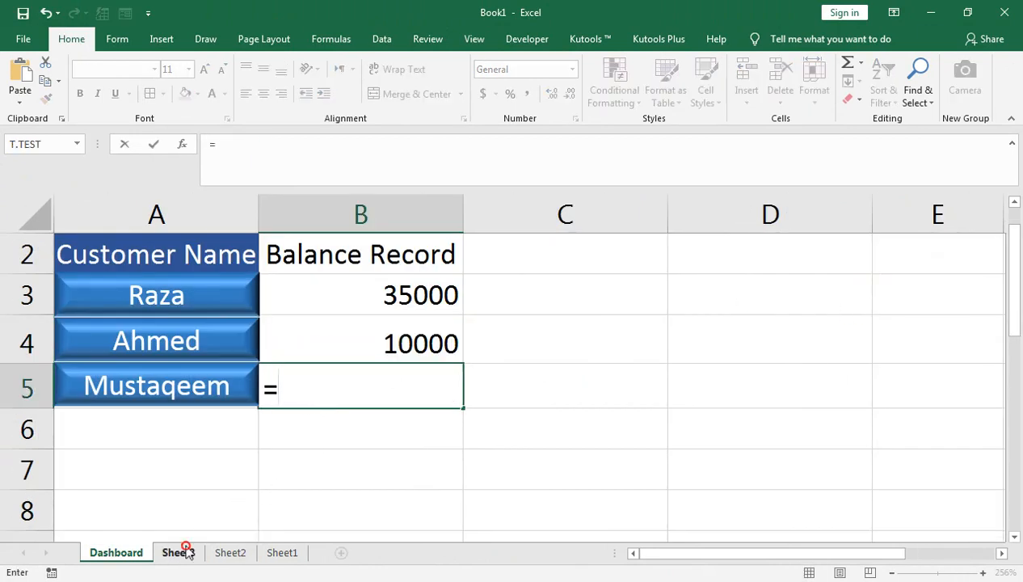
{"action": "left_click", "coordinate": [179, 552]}
{"action": "left_click", "coordinate": [921, 294]}
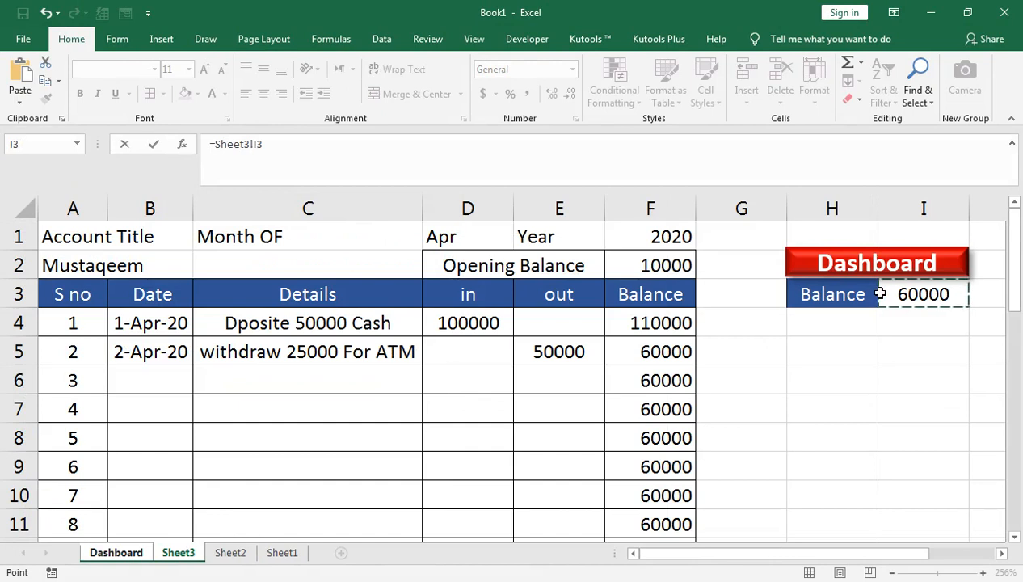
{"action": "key", "text": "Return"}
- Fill Dashboard cells A6:D7 with red to form a summary band below the customer rows
{"action": "left_click", "coordinate": [134, 430]}
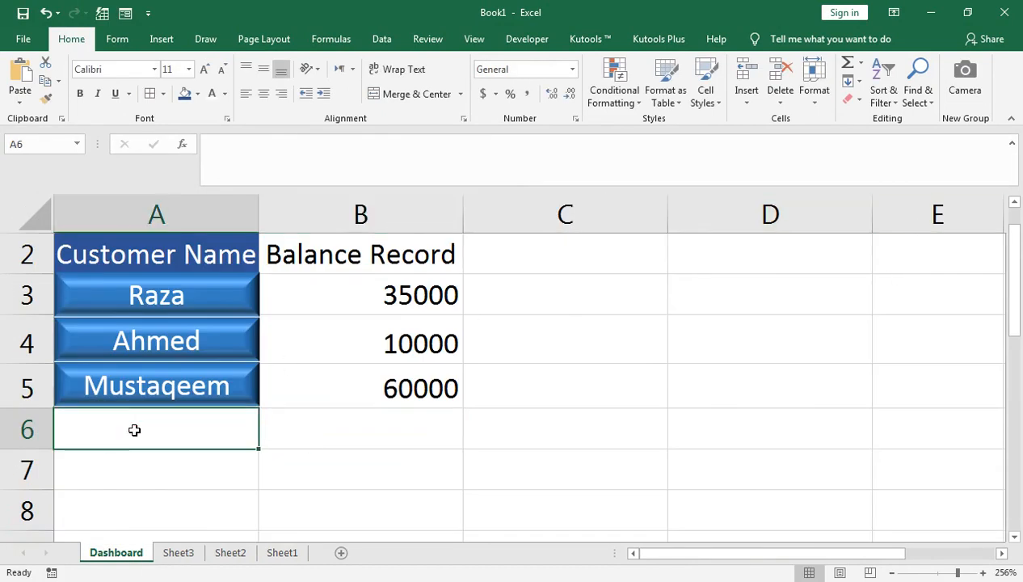
{"action": "key", "text": "shift+Right"}
{"action": "key", "text": "shift+Right"}
{"action": "key", "text": "shift+Right"}
{"action": "key", "text": "shift+Down"}
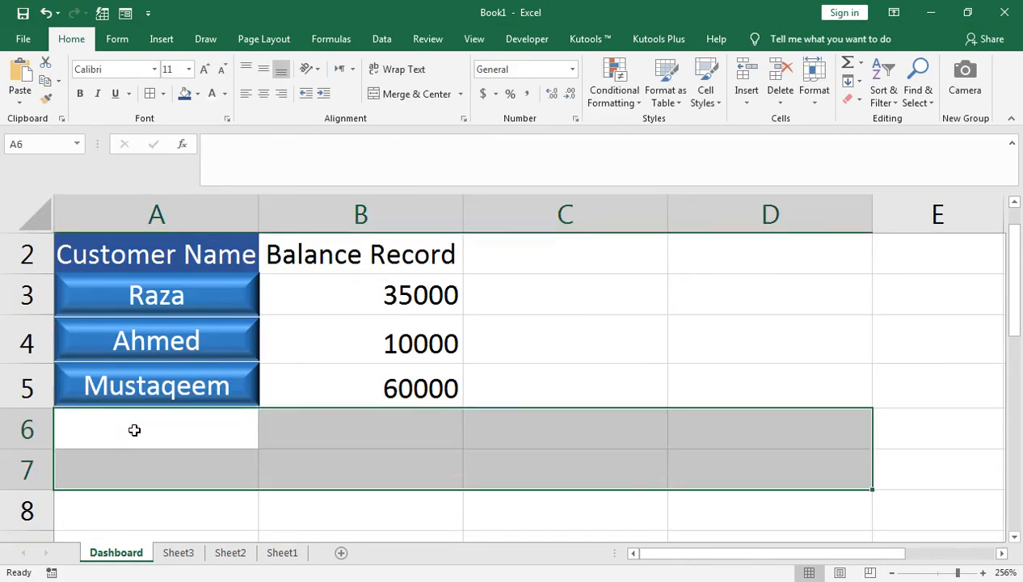
{"action": "left_click", "coordinate": [197, 94]}
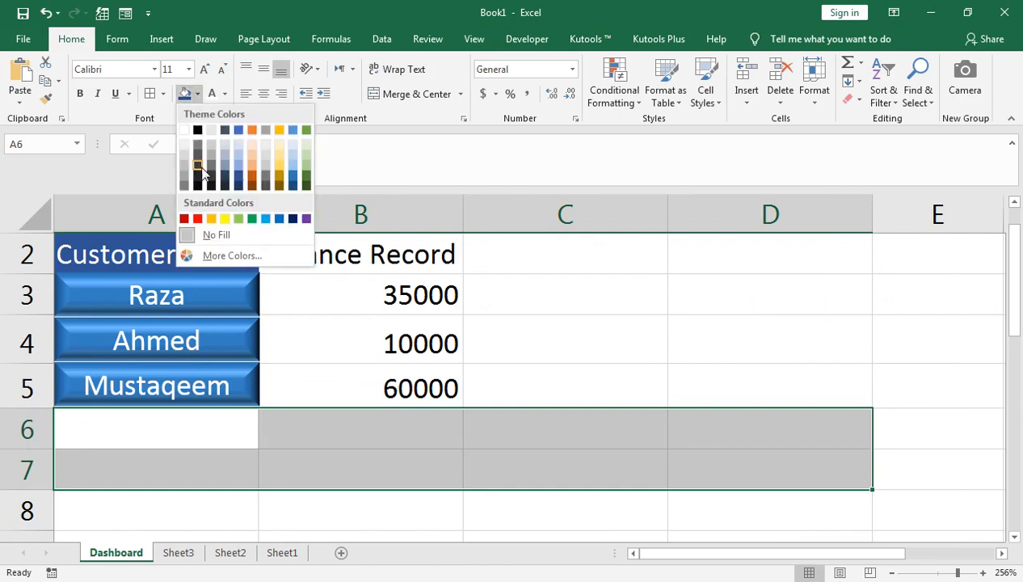
{"action": "left_click", "coordinate": [194, 219]}
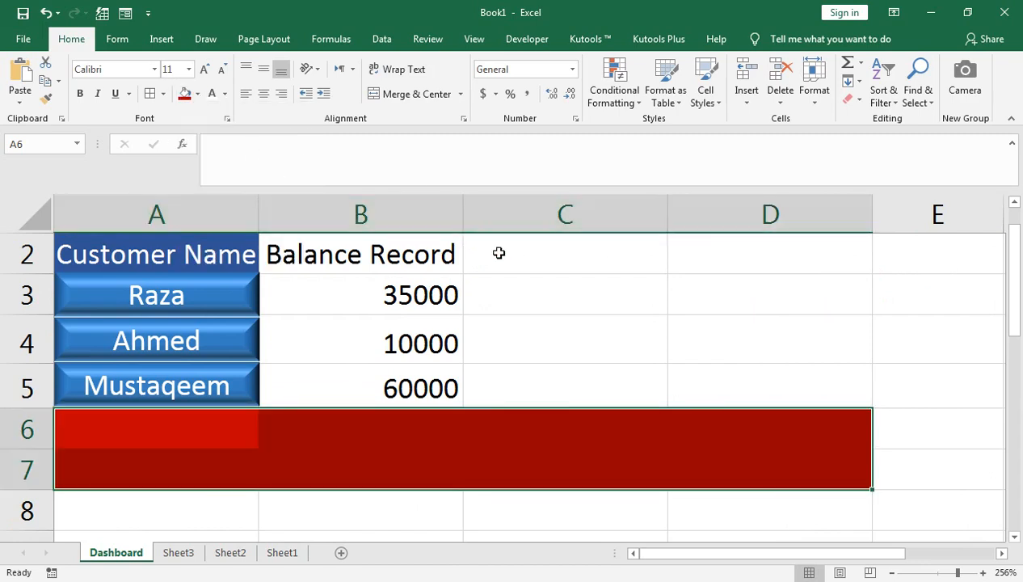
- Enter the header "Cr./Dr" in cell D2 of the Dashboard
{"action": "left_click", "coordinate": [718, 260]}
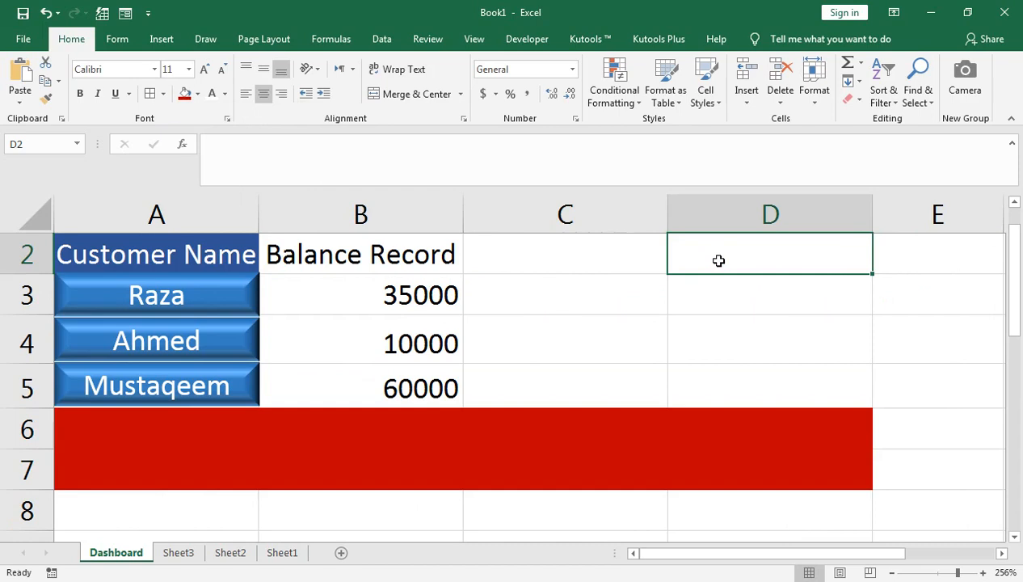
{"action": "type", "text": "CR"}
{"action": "key", "text": "BackSpace"}
{"action": "type", "text": "r./"}
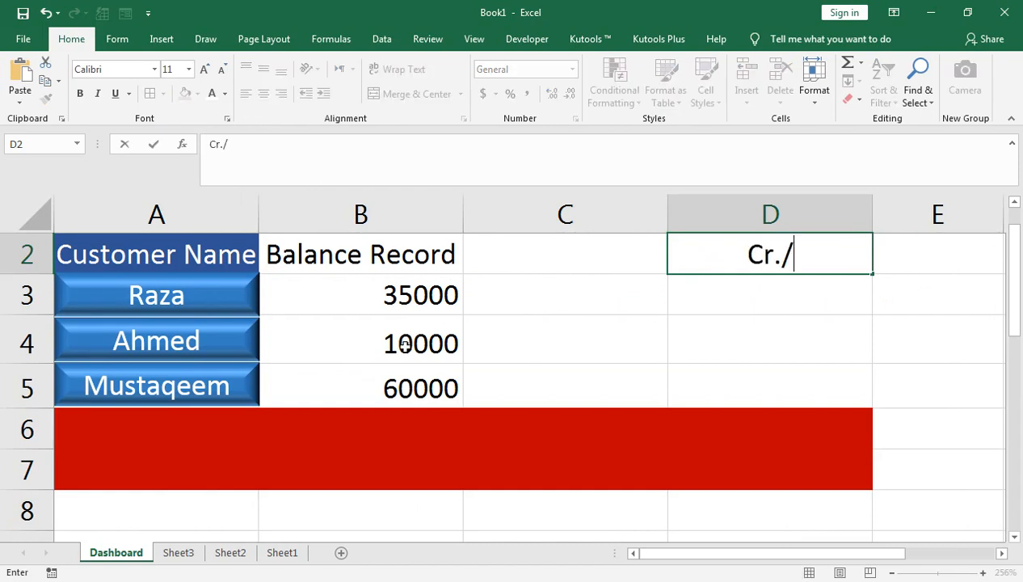
{"action": "type", "text": "Dr"}
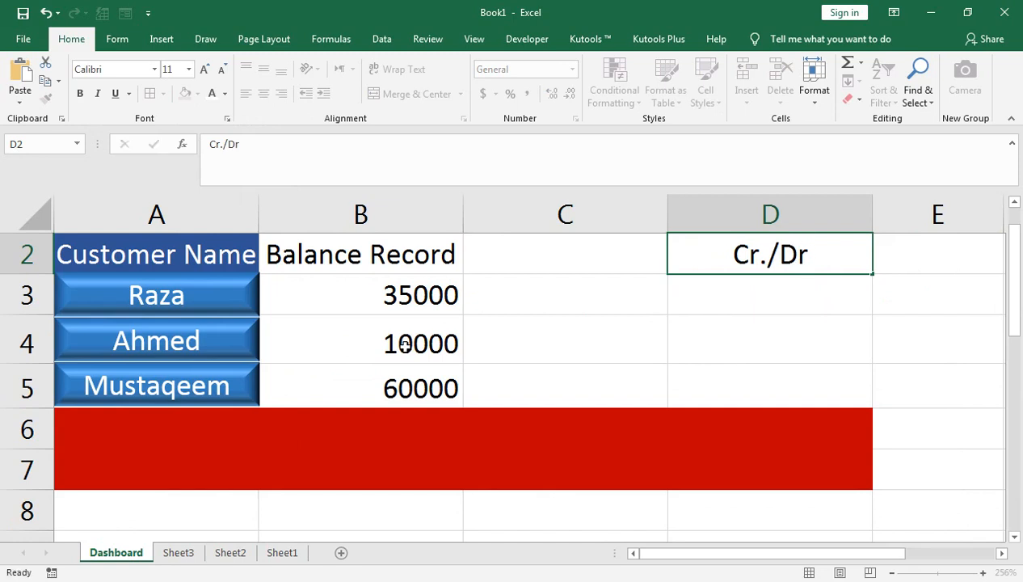
{"action": "key", "text": "Return"}
{"action": "key", "text": "Down"}
{"action": "key", "text": "Down"}
{"action": "key", "text": "Left"}
{"action": "key", "text": "Left"}
{"action": "key", "text": "Left"}
{"action": "key", "text": "Down"}
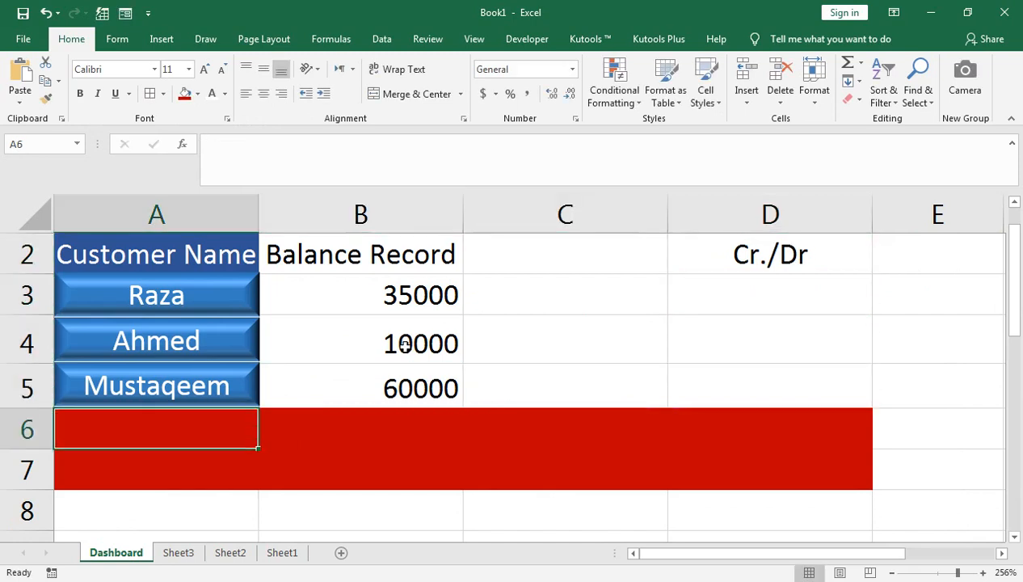
{"action": "type", "text": "S"}
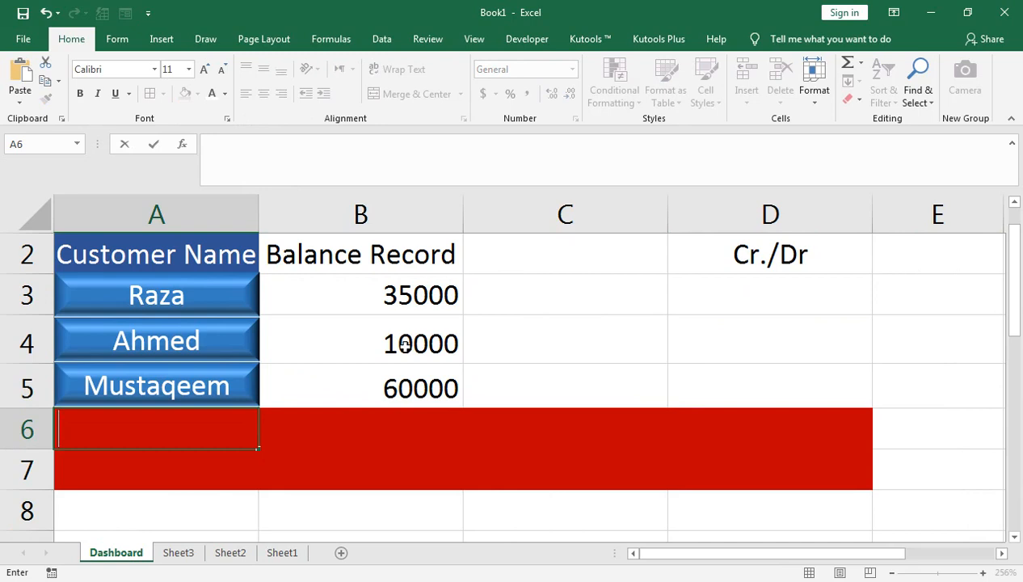
{"action": "key", "text": "Right"}
{"action": "key", "text": "Left"}
{"action": "type", "text": "TOtal "}
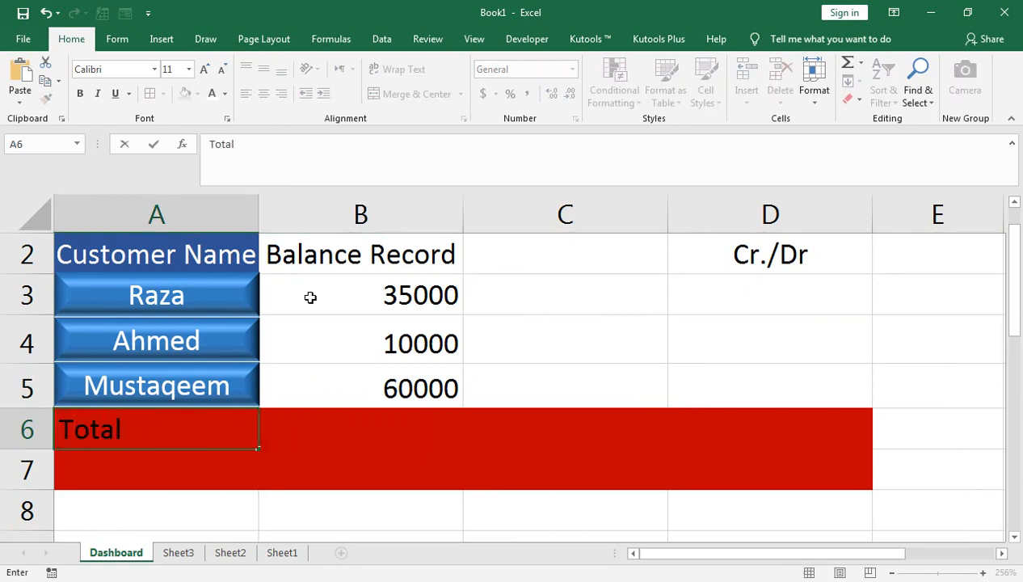
{"action": "type", "text": "Cousmot"}
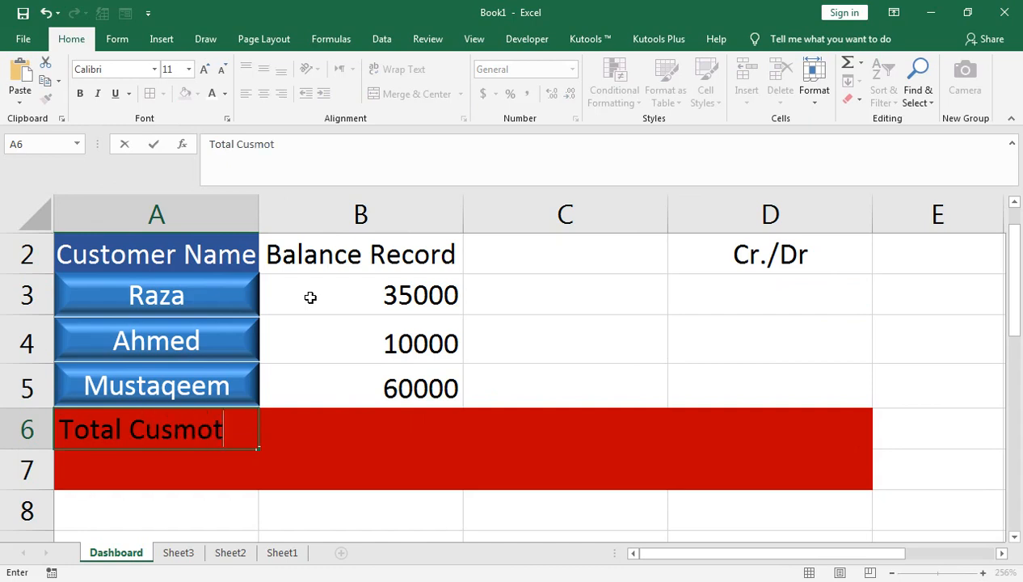
{"action": "type", "text": "er Balacne"}
{"action": "key", "text": "Return"}
- Enter the label "Total Balance" in cell A6 and set its font colour to white
{"action": "key", "text": "Up"}
{"action": "type", "text": "T"}
{"action": "type", "text": "toal"}
{"action": "key", "text": "BackSpace"}
{"action": "key", "text": "BackSpace"}
{"action": "key", "text": "BackSpace"}
{"action": "type", "text": "otal Balacn"}
{"action": "key", "text": "BackSpace"}
{"action": "key", "text": "BackSpace"}
{"action": "type", "text": "nce"}
{"action": "key", "text": "Tab"}
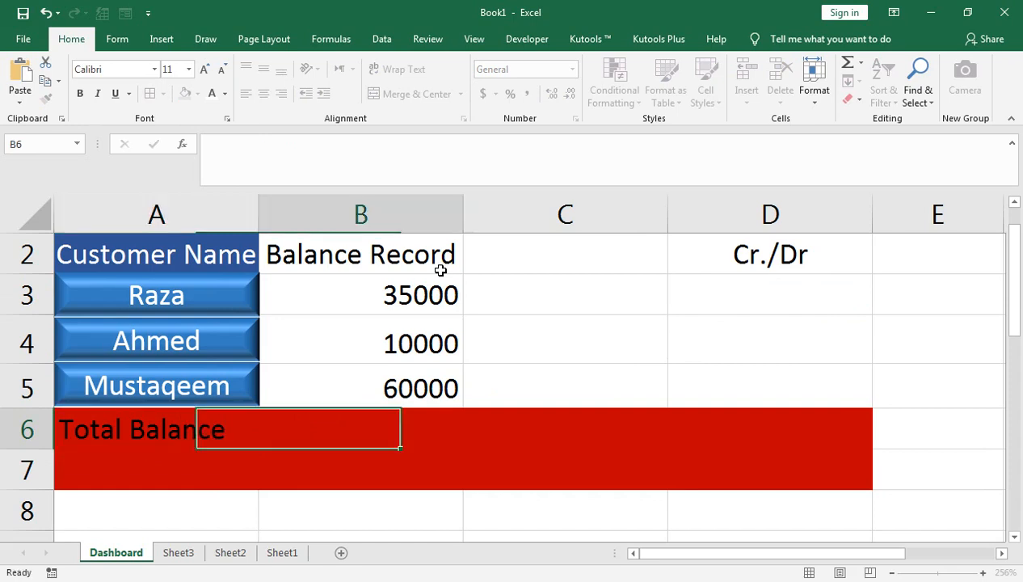
{"action": "key", "text": "shift+Tab"}
{"action": "left_click", "coordinate": [212, 92]}
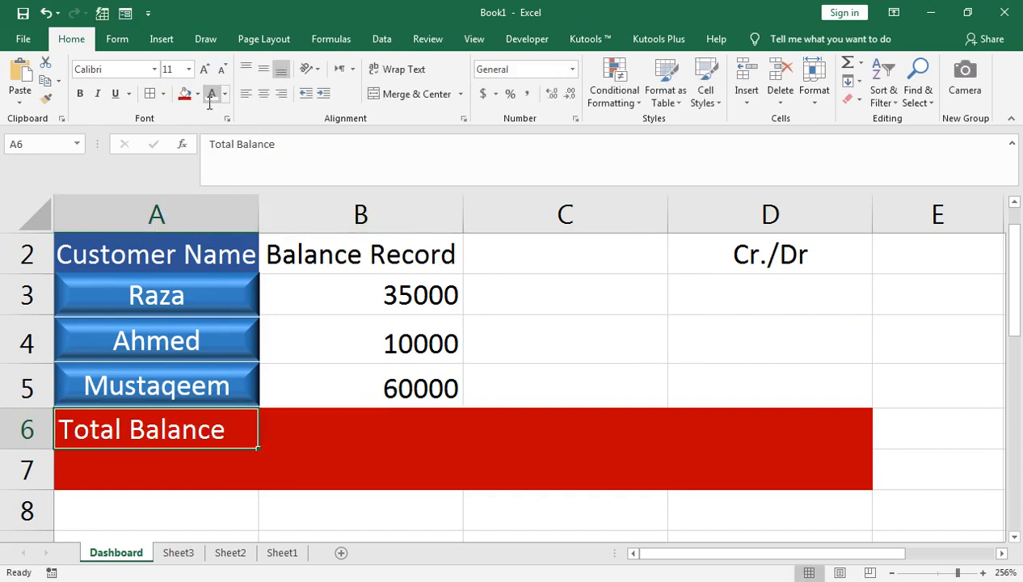
- Enter the label "Average Balance" in cell A7 below the total label
{"action": "left_click", "coordinate": [161, 472]}
{"action": "type", "text": "Average"}
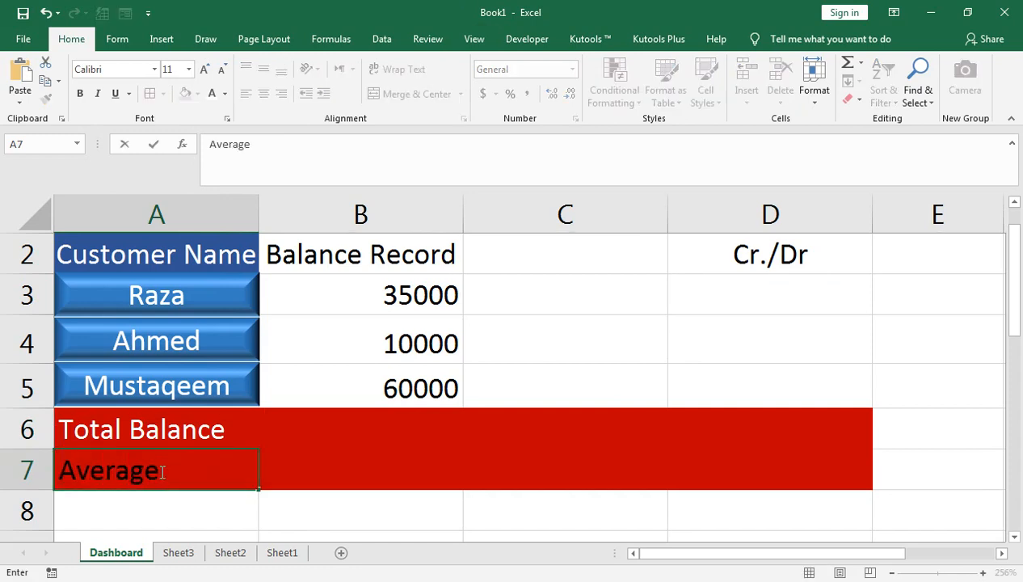
{"action": "type", "text": " Baa"}
{"action": "key", "text": "BackSpace"}
{"action": "type", "text": "lance"}
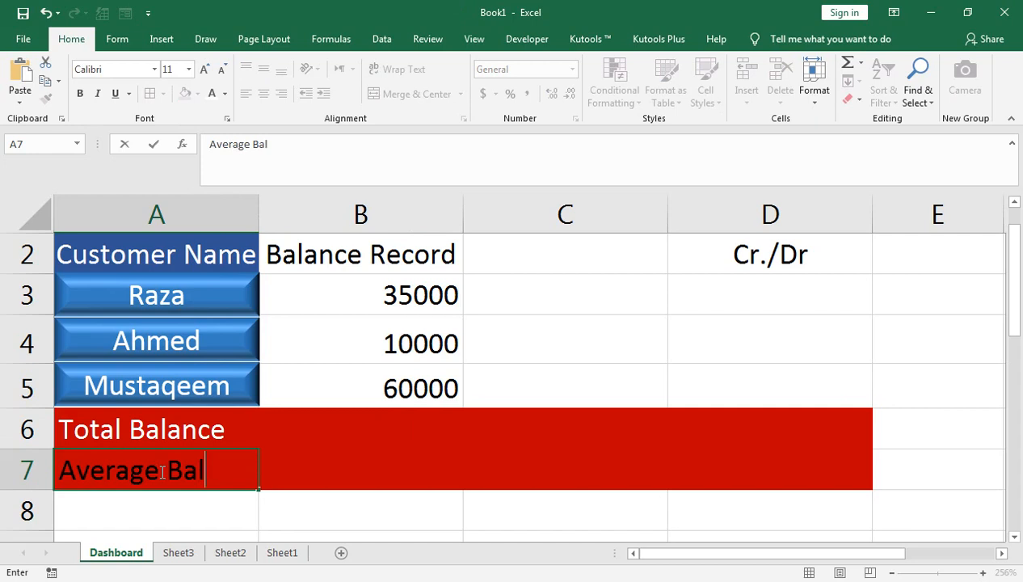
{"action": "key", "text": "Return"}
{"action": "key", "text": "Up"}
{"action": "key", "text": "Up"}
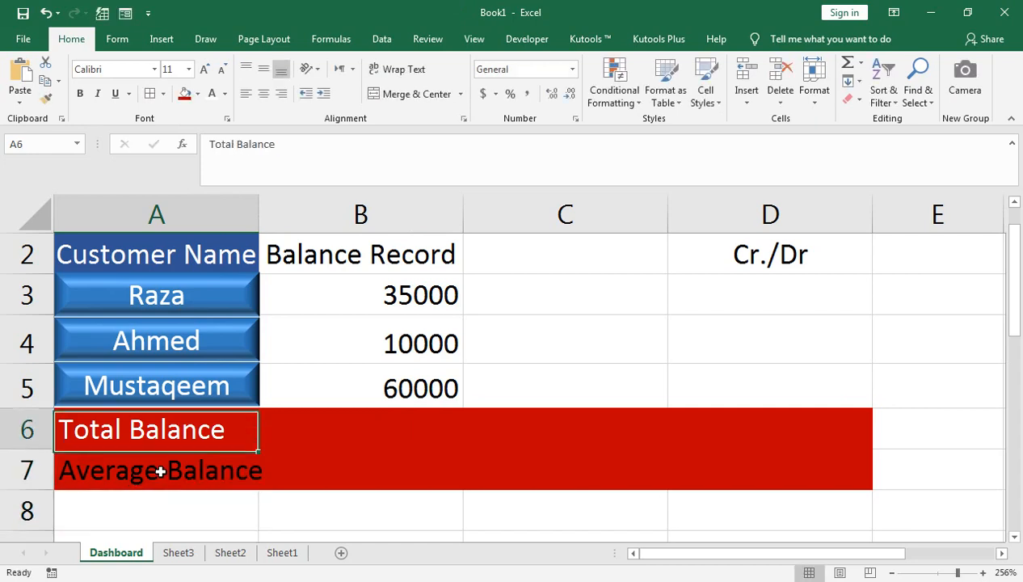
{"action": "key", "text": "Right"}
{"action": "key", "text": "Left"}
- Set the font colour of cell A7 to white and widen column A to fit its label
{"action": "left_click", "coordinate": [160, 472]}
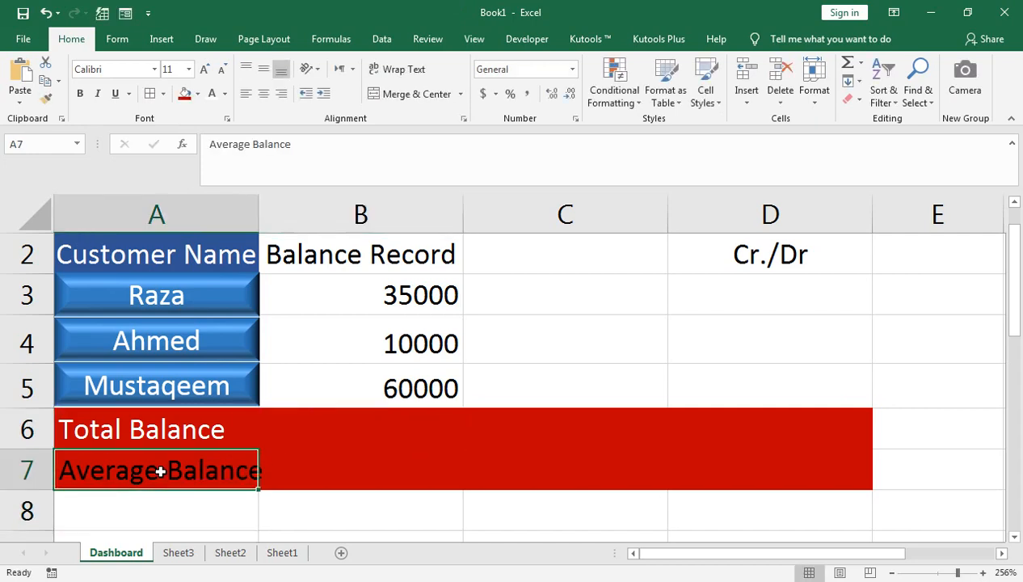
{"action": "left_click", "coordinate": [212, 93]}
{"action": "left_click_drag", "start_coordinate": [258, 194], "coordinate": [280, 205]}
- Total the customer balances in cell B6 with the formula =SUM(B3:B5)
{"action": "left_click", "coordinate": [394, 424]}
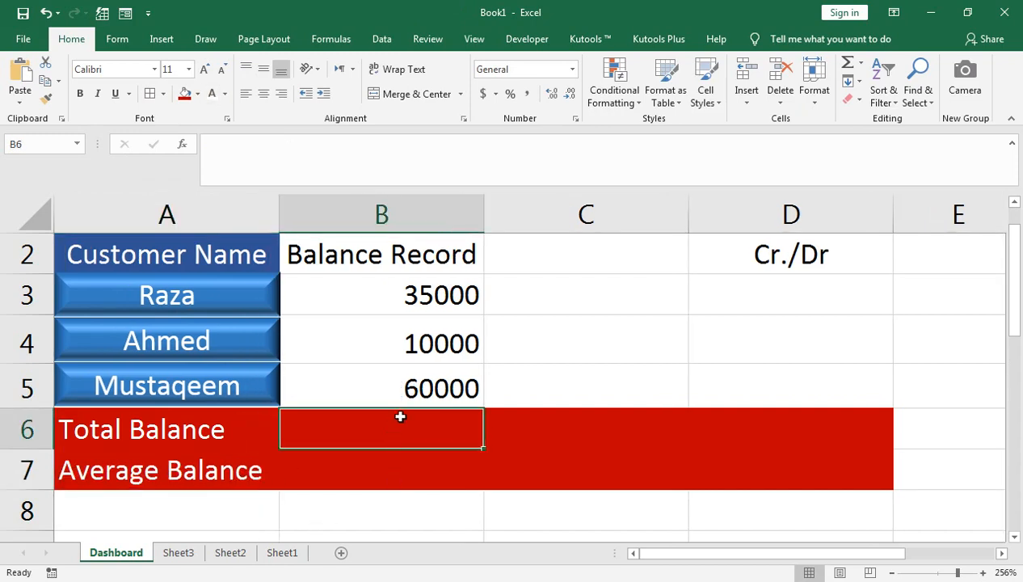
{"action": "type", "text": "=sum"}
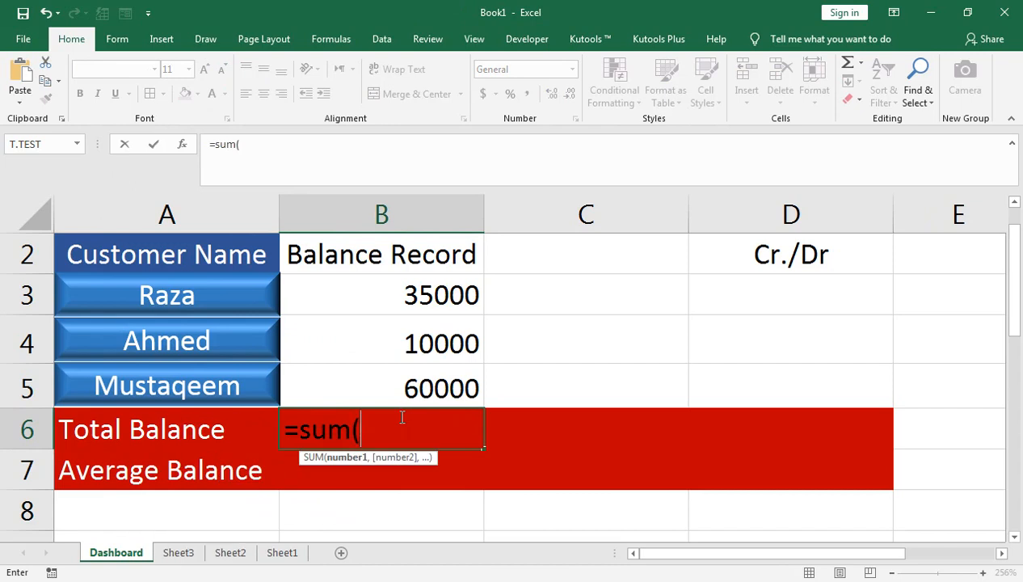
{"action": "type", "text": "("}
{"action": "left_click_drag", "start_coordinate": [402, 387], "coordinate": [402, 295]}
{"action": "type", "text": ")"}
{"action": "key", "text": "Return"}
- Format cells B6:B7 as bold, white and horizontally centred
{"action": "left_click", "coordinate": [399, 416]}
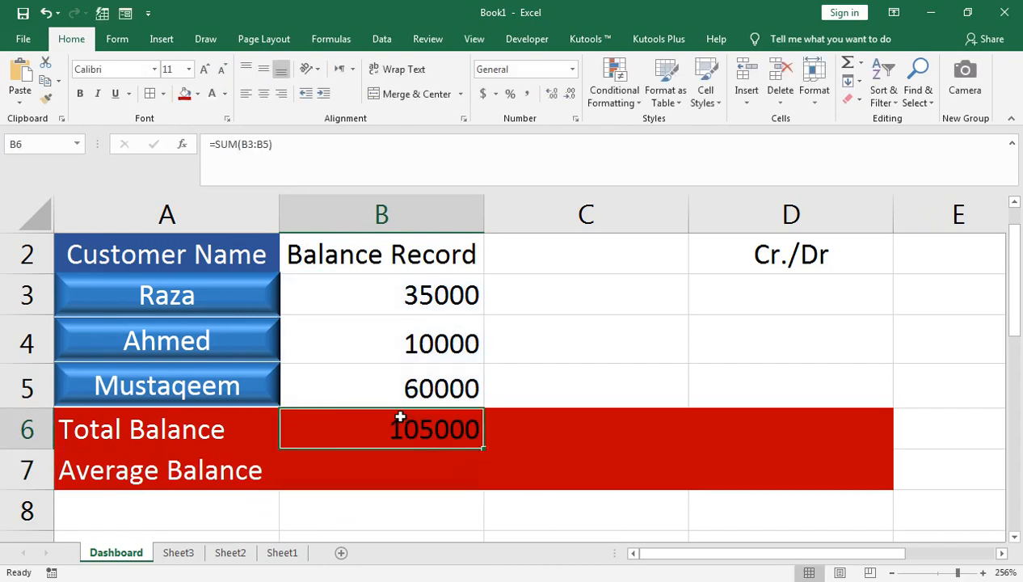
{"action": "key", "text": "shift+Down"}
{"action": "left_click", "coordinate": [80, 93]}
{"action": "left_click", "coordinate": [263, 94]}
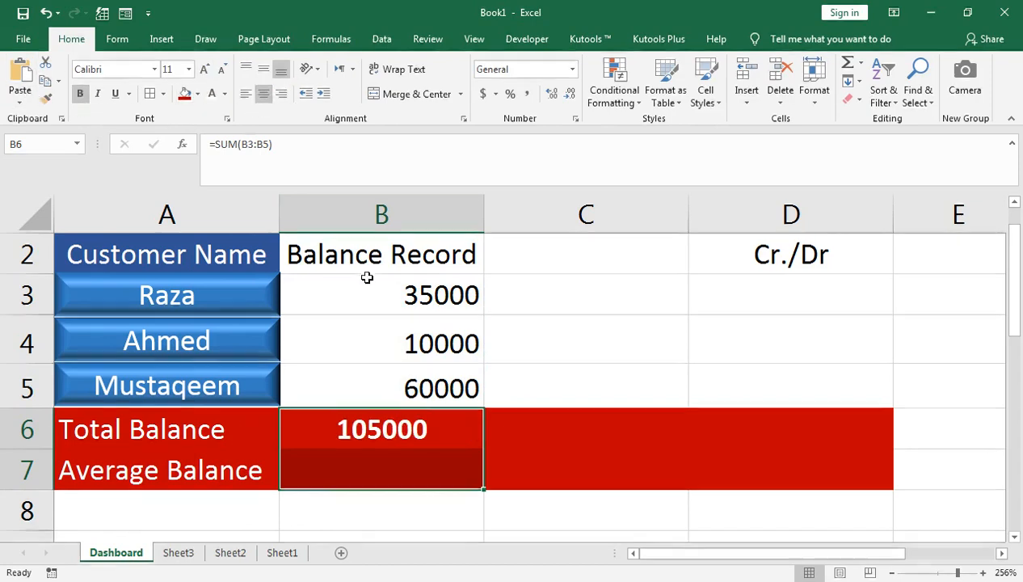
- Centre the values in cells B3:B7 both horizontally and vertically
{"action": "left_click", "coordinate": [392, 285]}
{"action": "key", "text": "shift+Down"}
{"action": "key", "text": "shift+Down"}
{"action": "key", "text": "shift+Down"}
{"action": "key", "text": "shift+Down"}
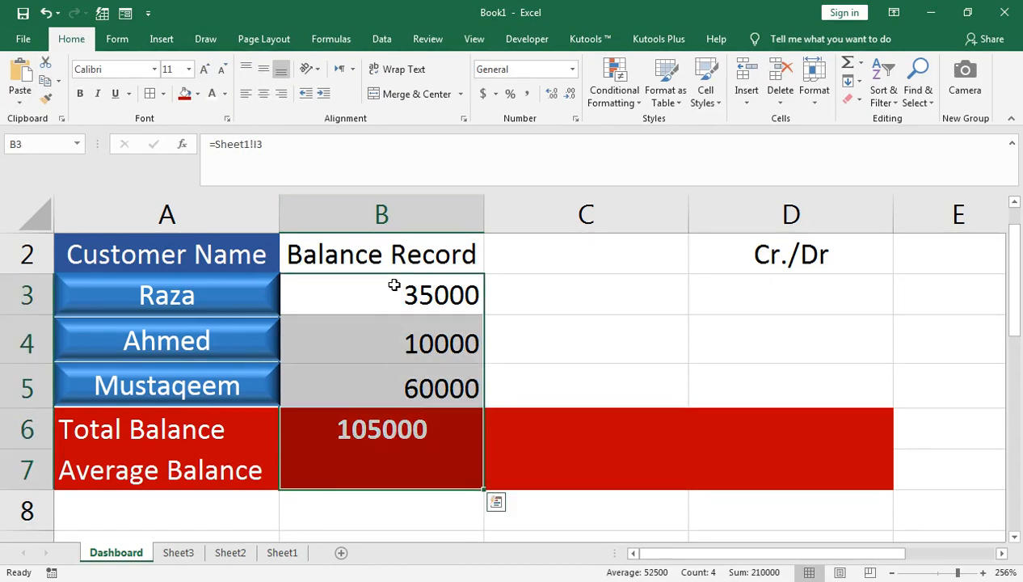
{"action": "left_click", "coordinate": [264, 94]}
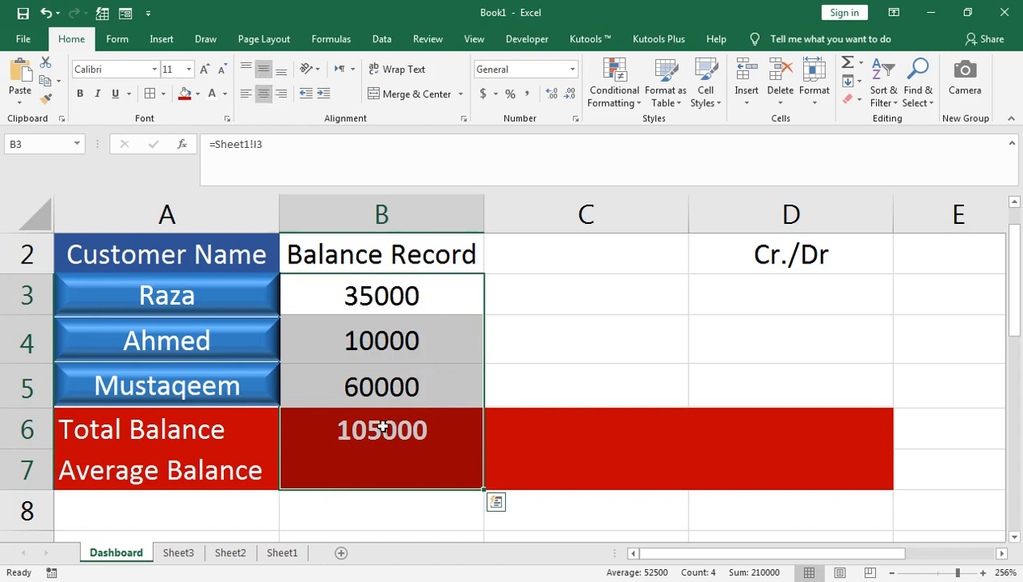
- Copy the formatting of total cell B6 to cell B7 with Format Painter
{"action": "left_click", "coordinate": [368, 429]}
{"action": "key", "text": "shift+Down"}
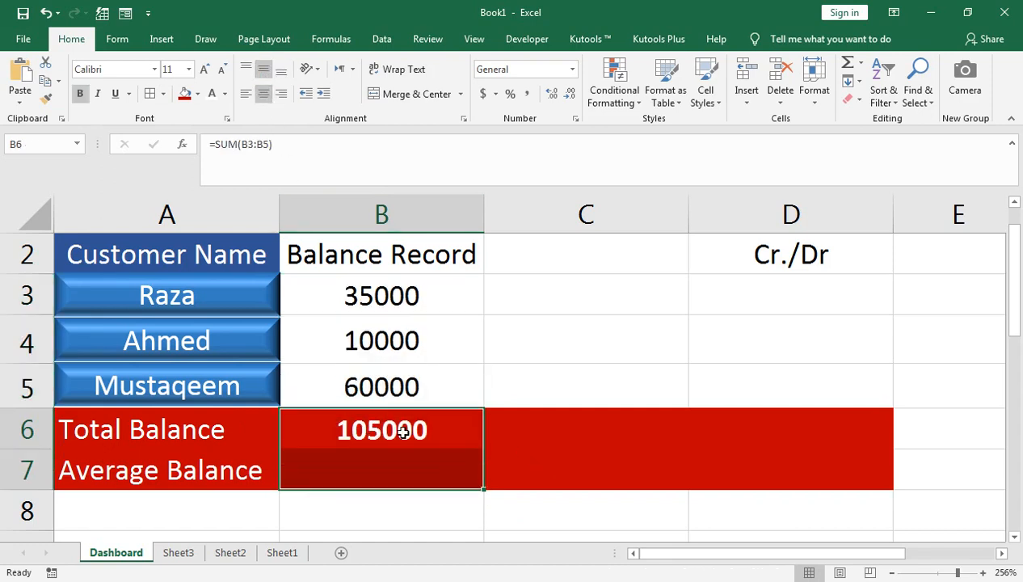
{"action": "left_click", "coordinate": [403, 431]}
{"action": "left_click", "coordinate": [46, 98]}
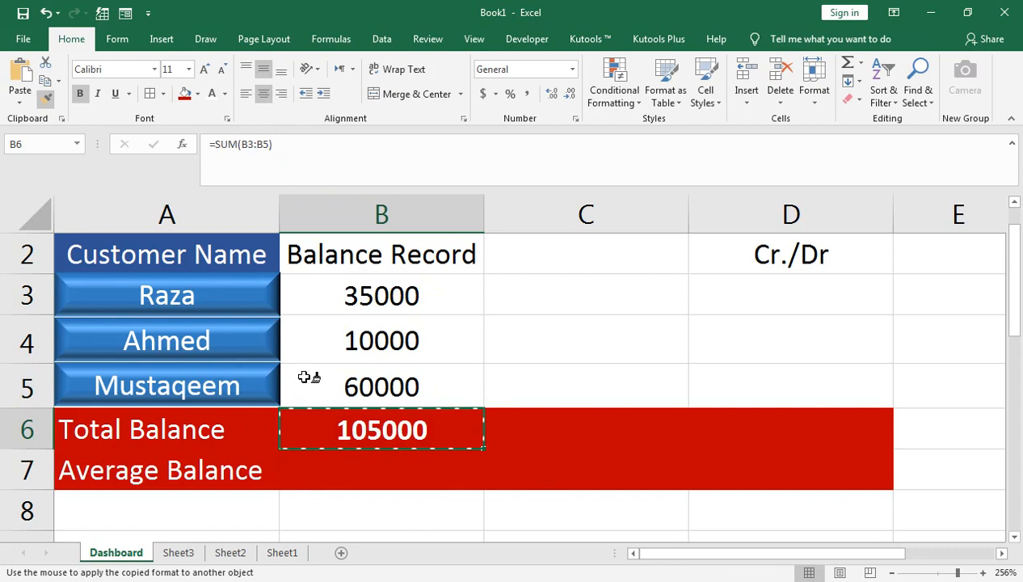
{"action": "left_click", "coordinate": [337, 460]}
- Average the customer balances in cell B7 with the formula =AVERAGE(B3:B5)
{"action": "type", "text": "=ave"}
{"action": "key", "text": "Down"}
{"action": "key", "text": "Tab"}
{"action": "key", "text": "Up"}
{"action": "key", "text": "Up"}
{"action": "key", "text": "shift+Up"}
{"action": "key", "text": "shift+Up"}
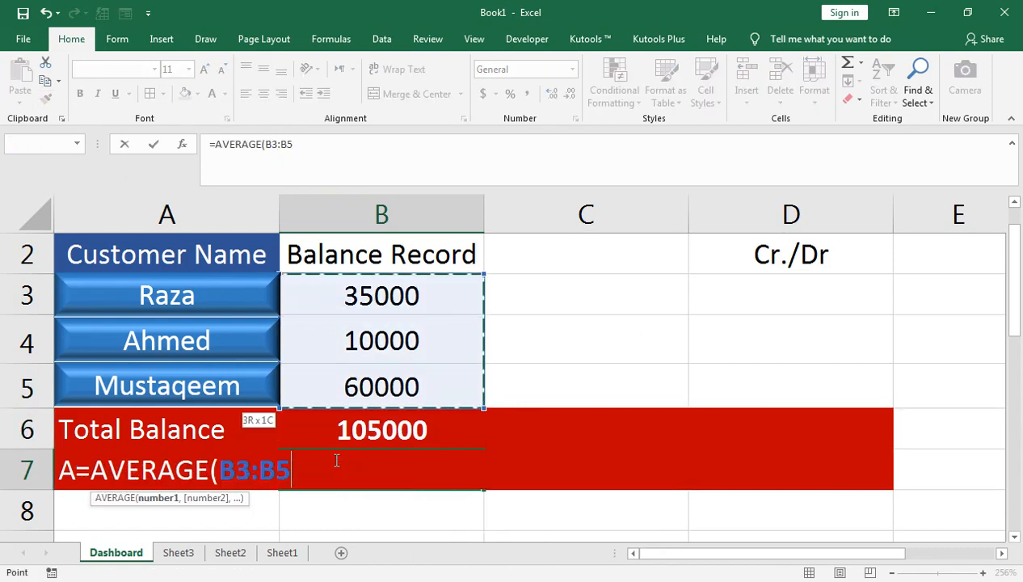
{"action": "type", "text": ")"}
{"action": "key", "text": "Return"}
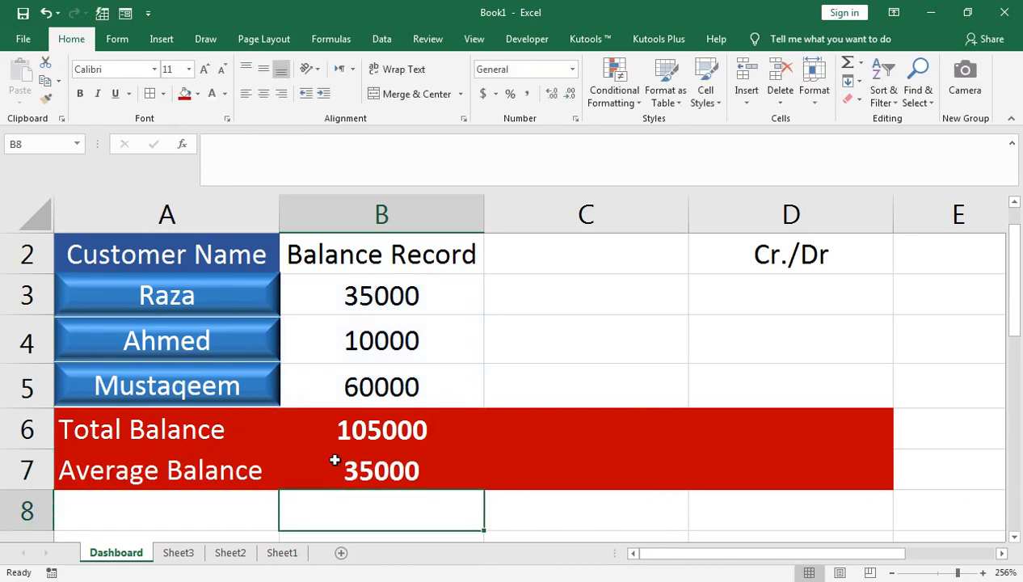
{"action": "left_click", "coordinate": [334, 460]}
- Set the deposit in cell D4 of Sheet1 to 100000
{"action": "key", "text": "ctrl+Page_Down"}
{"action": "key", "text": "ctrl+Page_Down"}
{"action": "key", "text": "ctrl+Page_Down"}
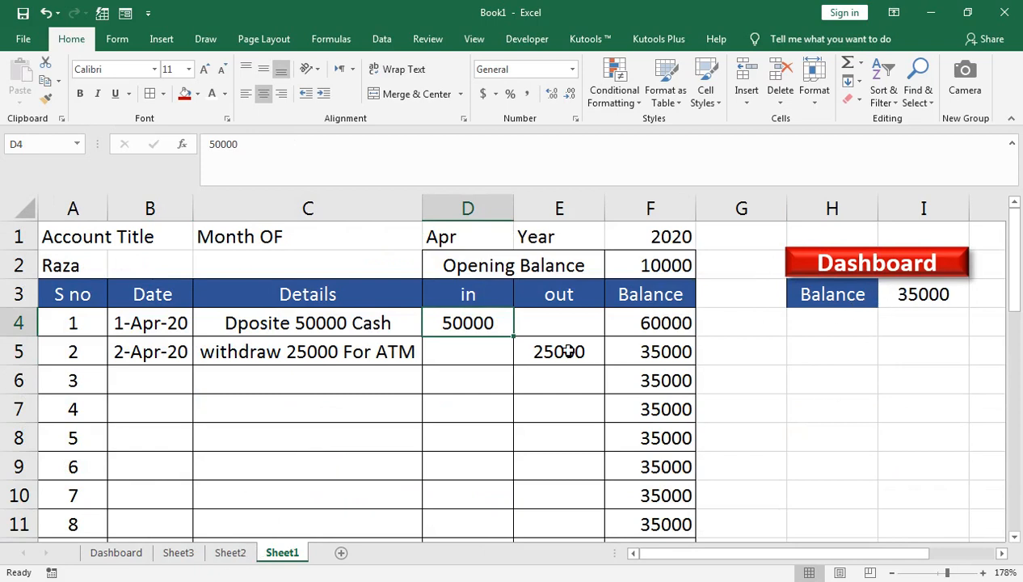
{"action": "type", "text": "100000"}
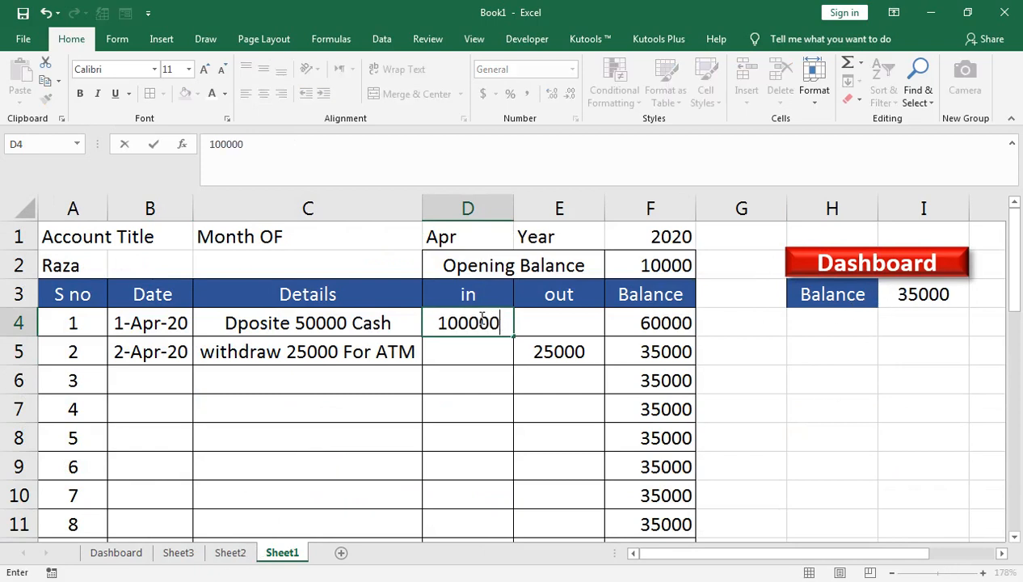
{"action": "key", "text": "Return"}
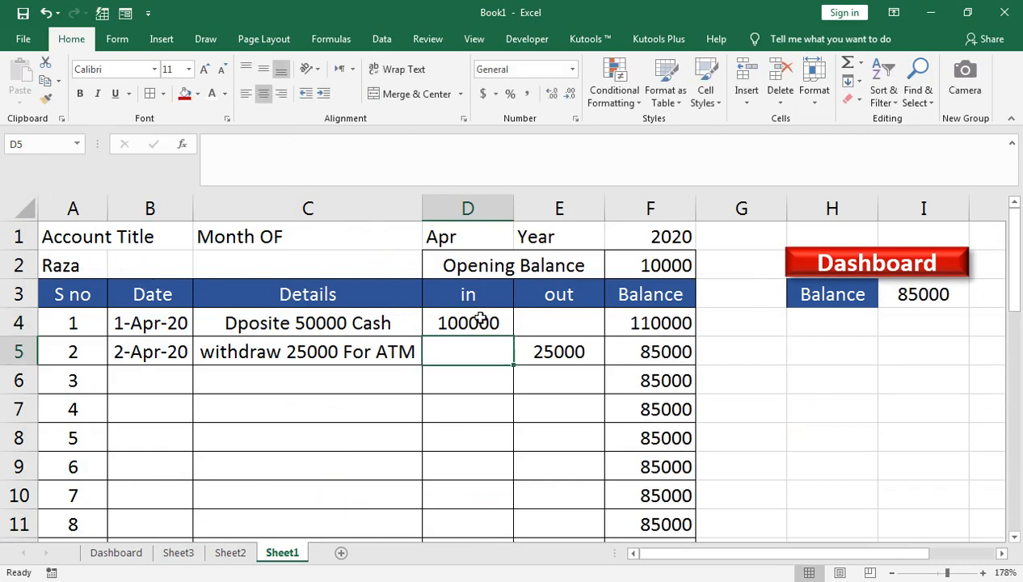
- Return to the Dashboard sheet and copy the Customer Name header's formatting to the Balance Record header with Format Painter
{"action": "left_click", "coordinate": [129, 556]}
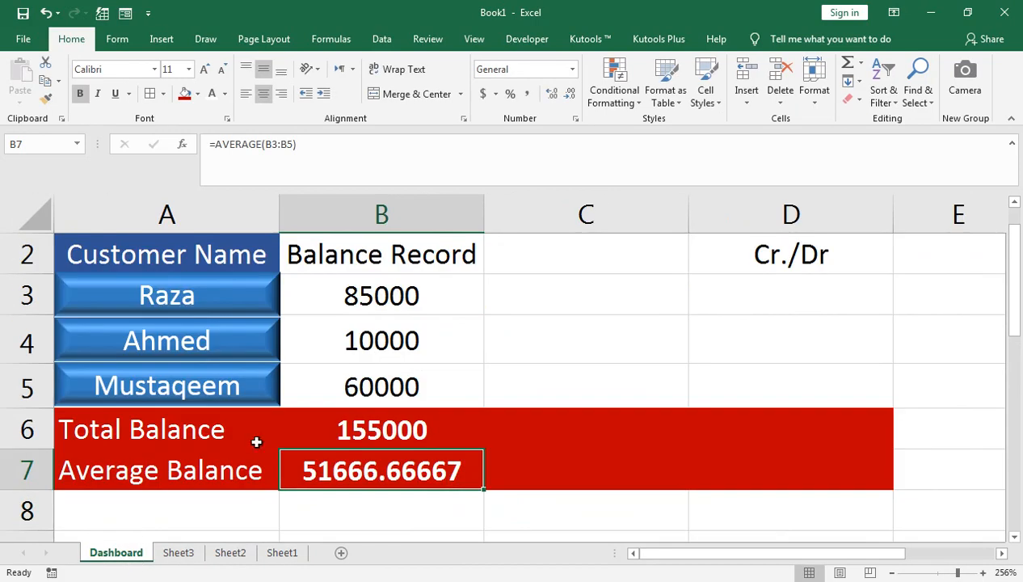
{"action": "left_click", "coordinate": [371, 284]}
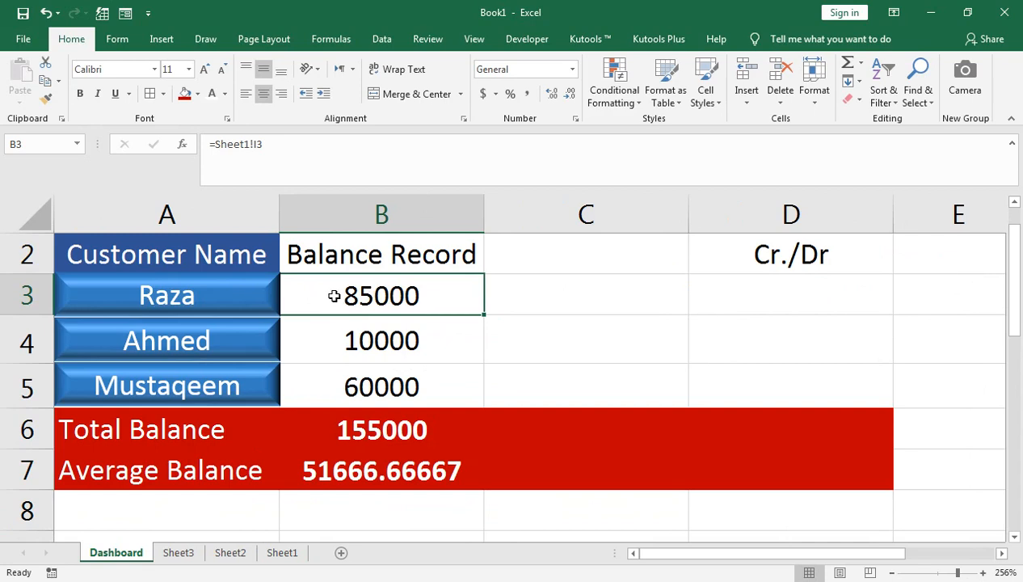
{"action": "left_click", "coordinate": [382, 256]}
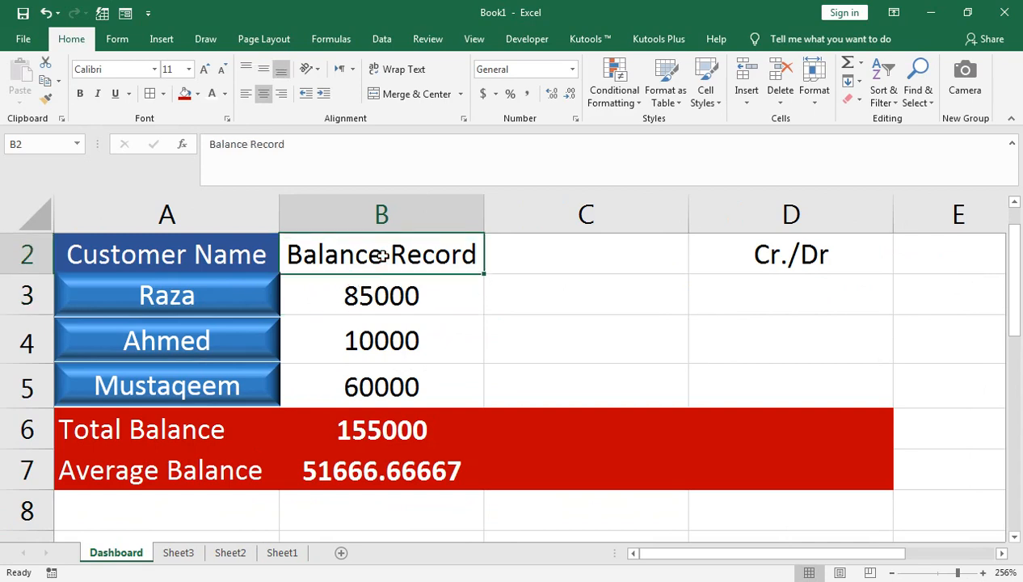
{"action": "left_click", "coordinate": [259, 252]}
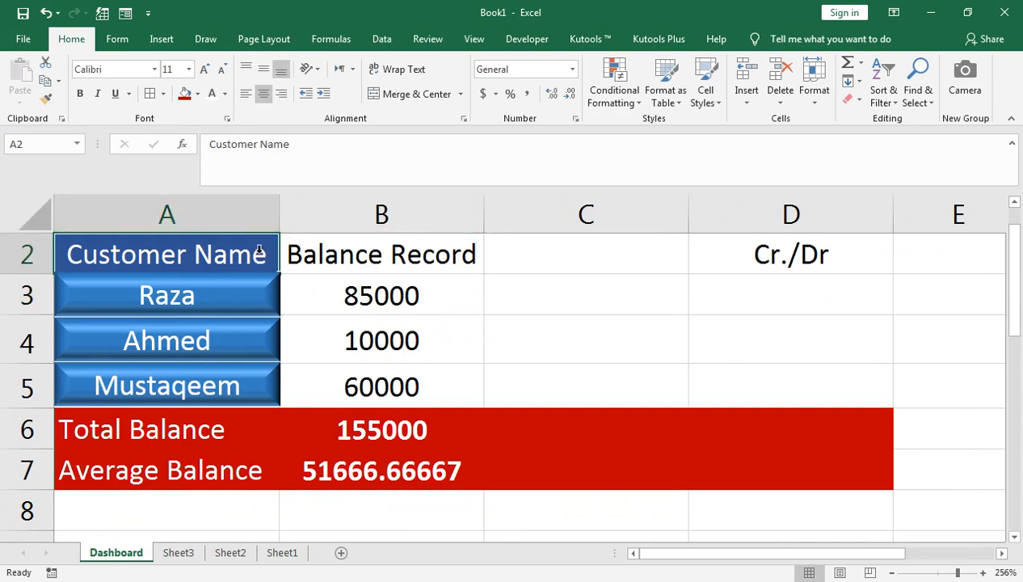
{"action": "left_click", "coordinate": [47, 96]}
{"action": "left_click", "coordinate": [308, 252]}
{"action": "left_click", "coordinate": [726, 272]}
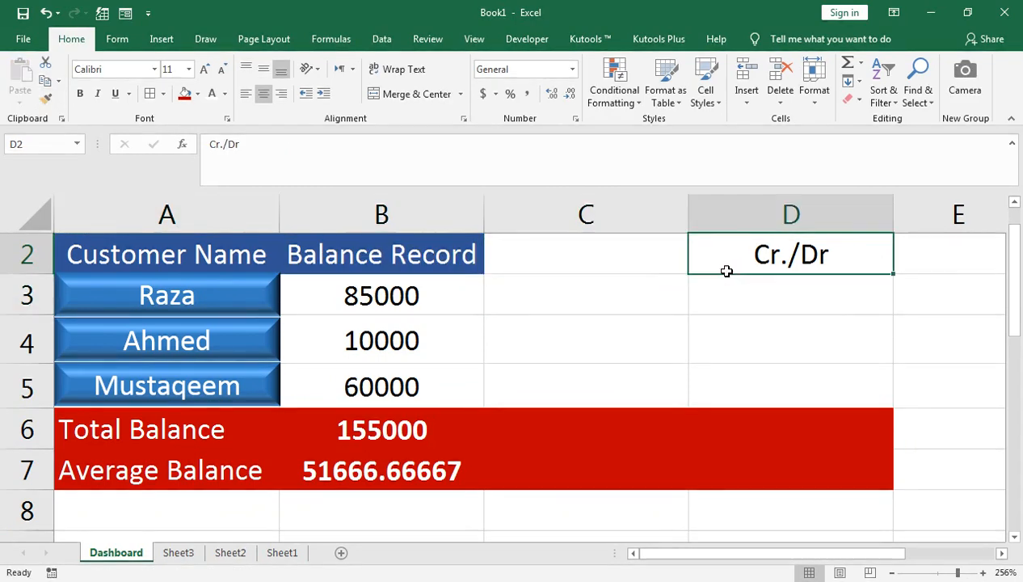
- Copy the Balance Record header's formatting to the Cr./Dr header in D2 and blank cell C2 with Format Painter
{"action": "left_click", "coordinate": [461, 256]}
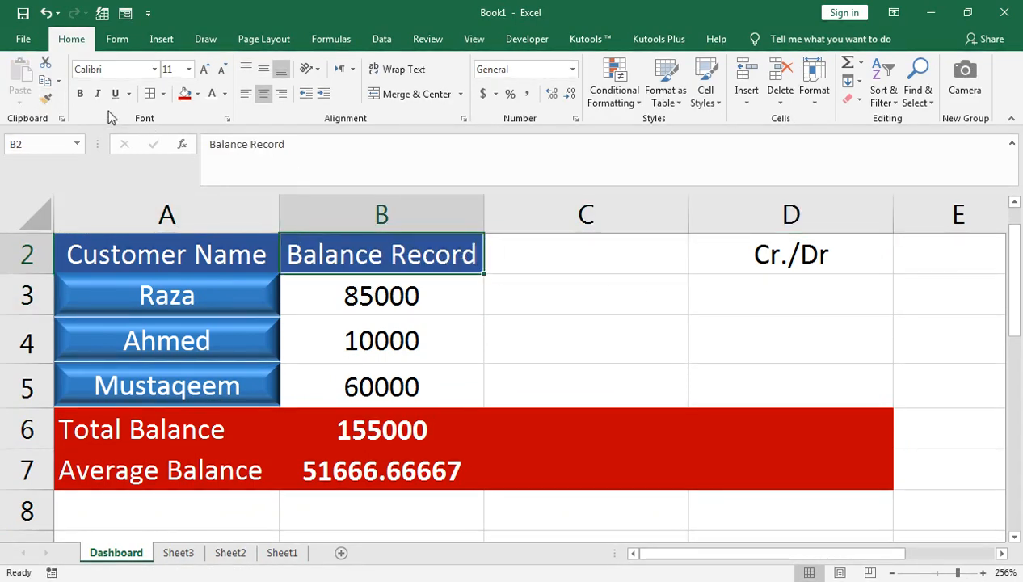
{"action": "left_click", "coordinate": [47, 97]}
{"action": "left_click", "coordinate": [781, 267]}
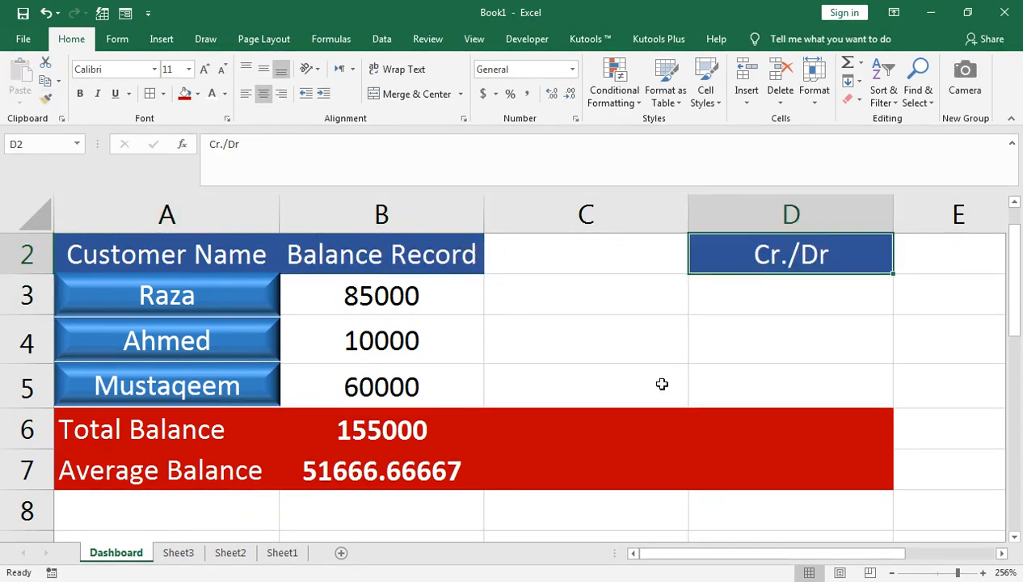
{"action": "left_click", "coordinate": [462, 253]}
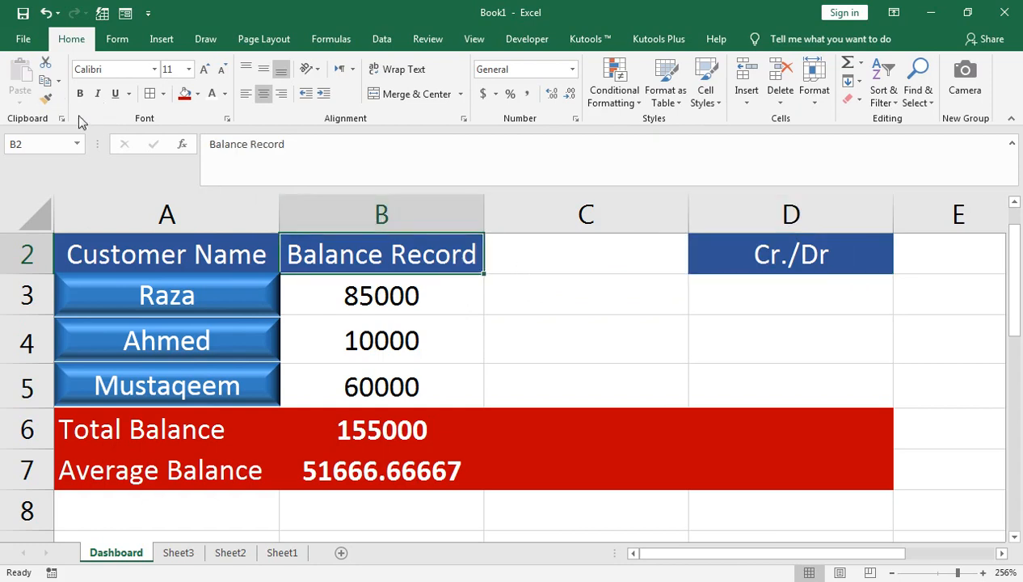
{"action": "left_click", "coordinate": [46, 97]}
{"action": "left_click", "coordinate": [593, 257]}
- Calculate the first customer's difference from the average balance in cell D3 with the formula =B3-B7
{"action": "left_click", "coordinate": [744, 303]}
{"action": "type", "text": "="}
{"action": "left_click", "coordinate": [396, 294]}
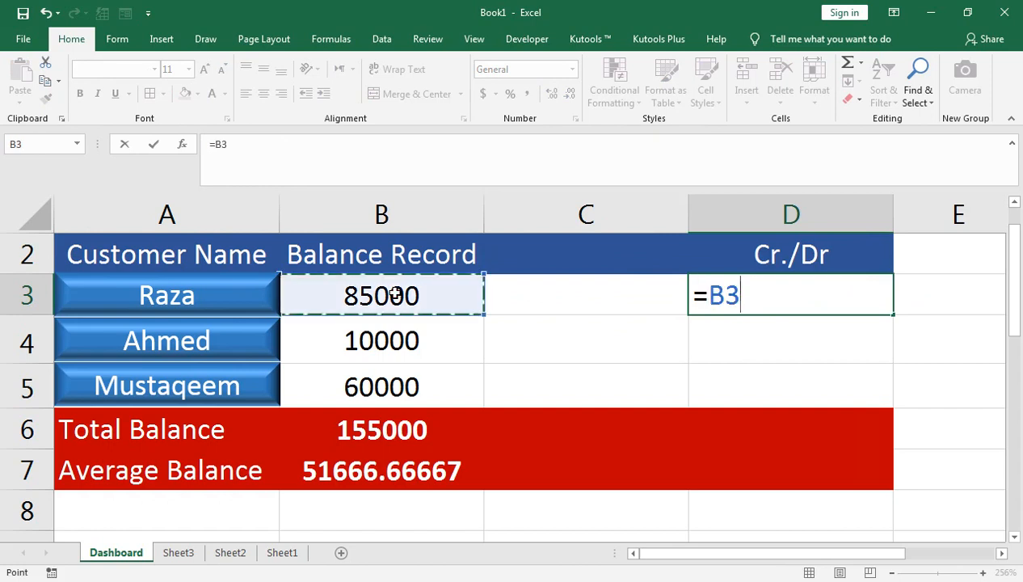
{"action": "type", "text": "-"}
{"action": "left_click", "coordinate": [386, 476]}
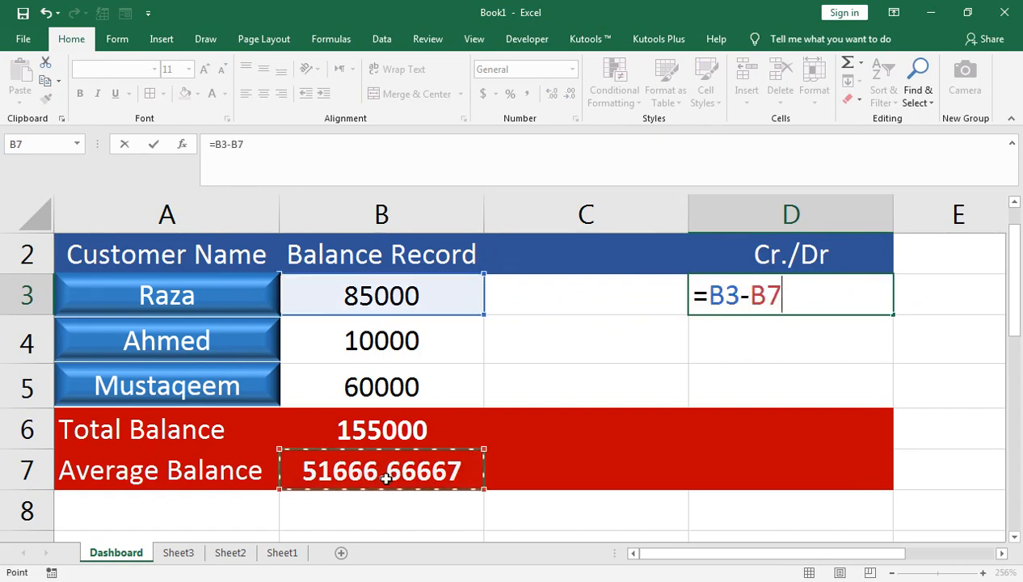
{"action": "key", "text": "Return"}
- Calculate the second customer's difference from the average balance in cell D4 with the formula =B4-B7
{"action": "type", "text": "="}
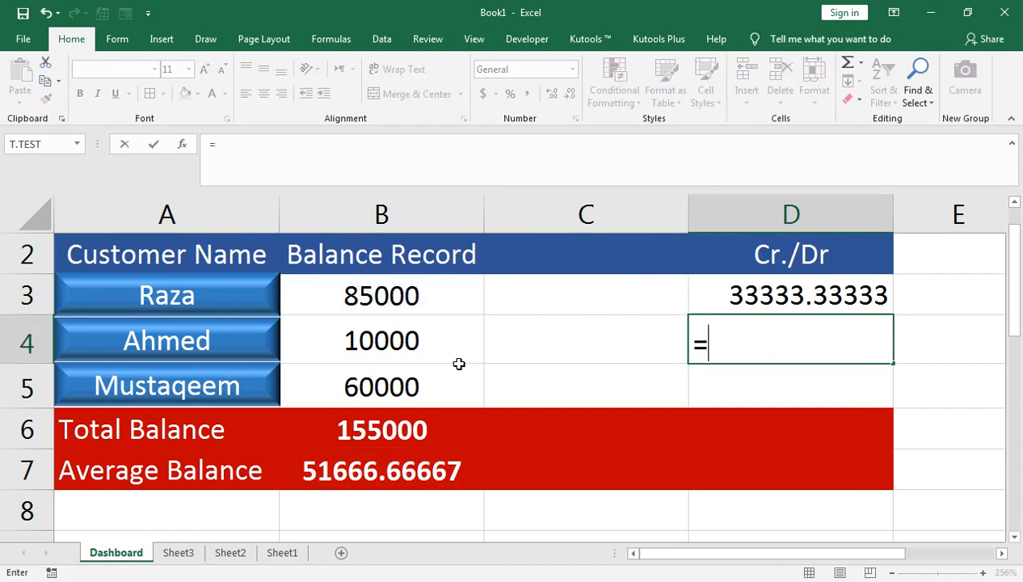
{"action": "left_click", "coordinate": [397, 341]}
{"action": "type", "text": "-"}
{"action": "left_click", "coordinate": [341, 459]}
{"action": "key", "text": "Return"}
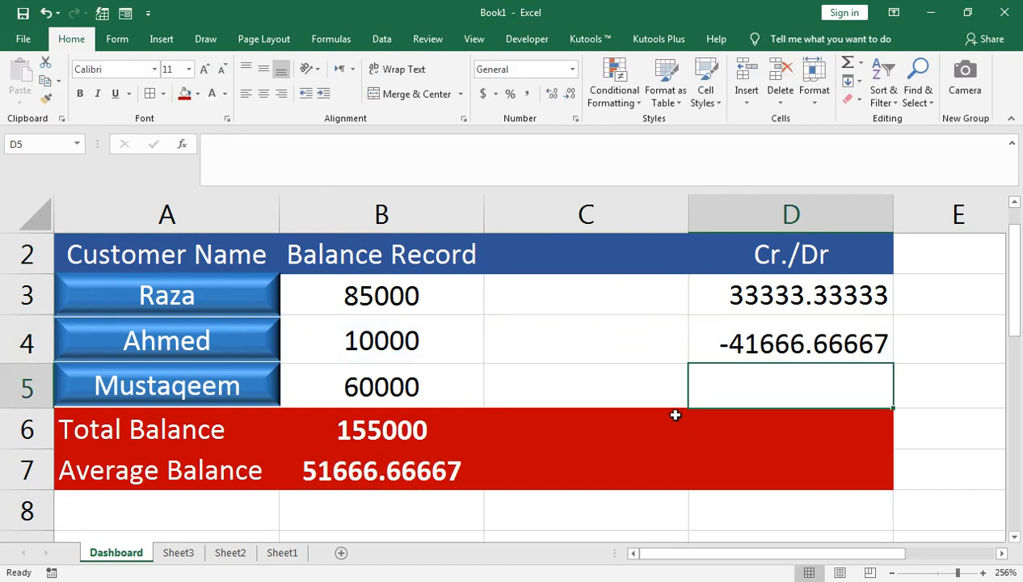
- Calculate the third customer's difference from the average balance in cell D5 with the formula =B5-B7
{"action": "type", "text": "="}
{"action": "left_click", "coordinate": [394, 388]}
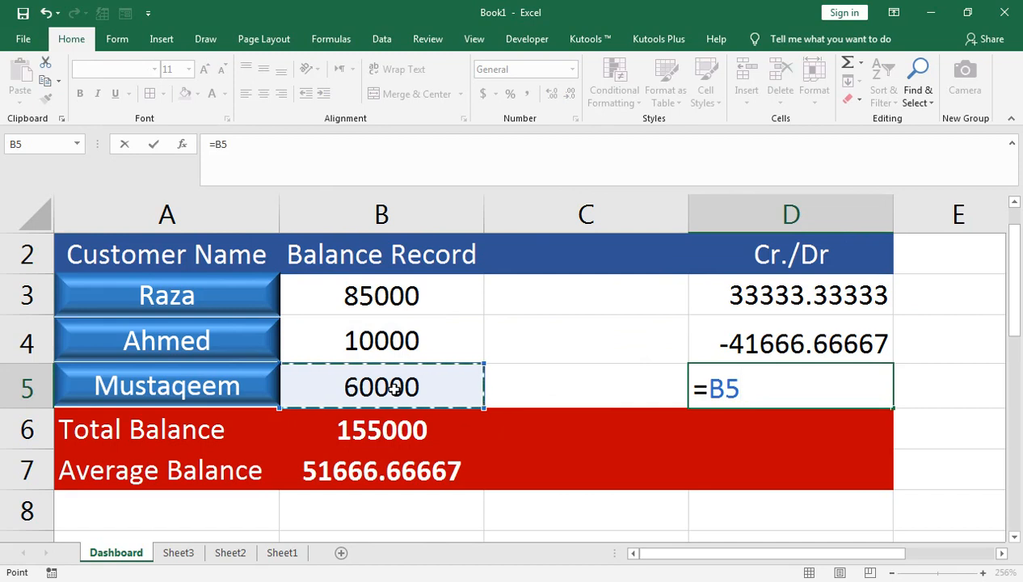
{"action": "type", "text": "-"}
{"action": "left_click", "coordinate": [358, 463]}
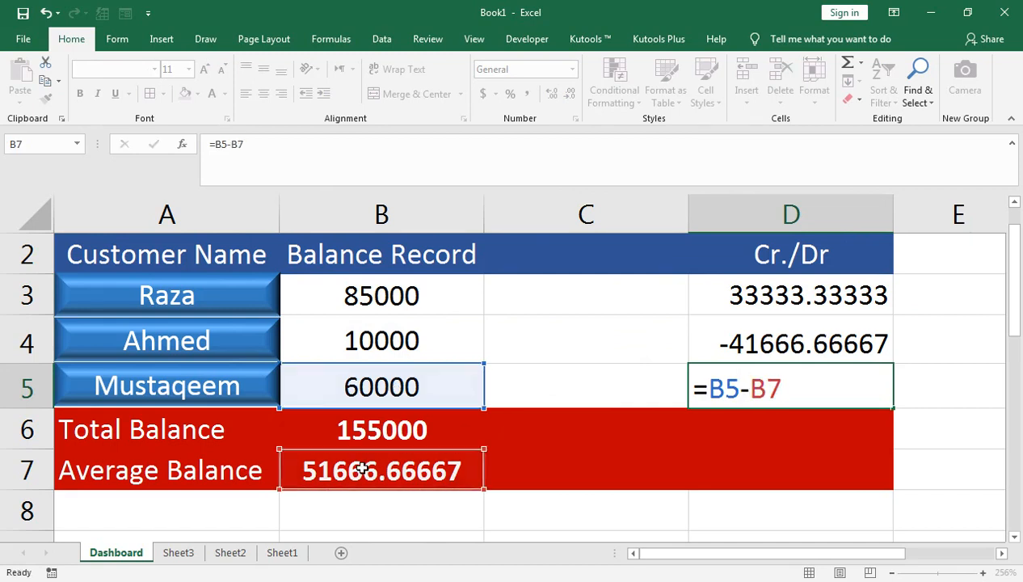
{"action": "key", "text": "Return"}
- Reduce the Cr./Dr values in cells D3:D5 to zero decimal places
{"action": "left_click", "coordinate": [697, 341]}
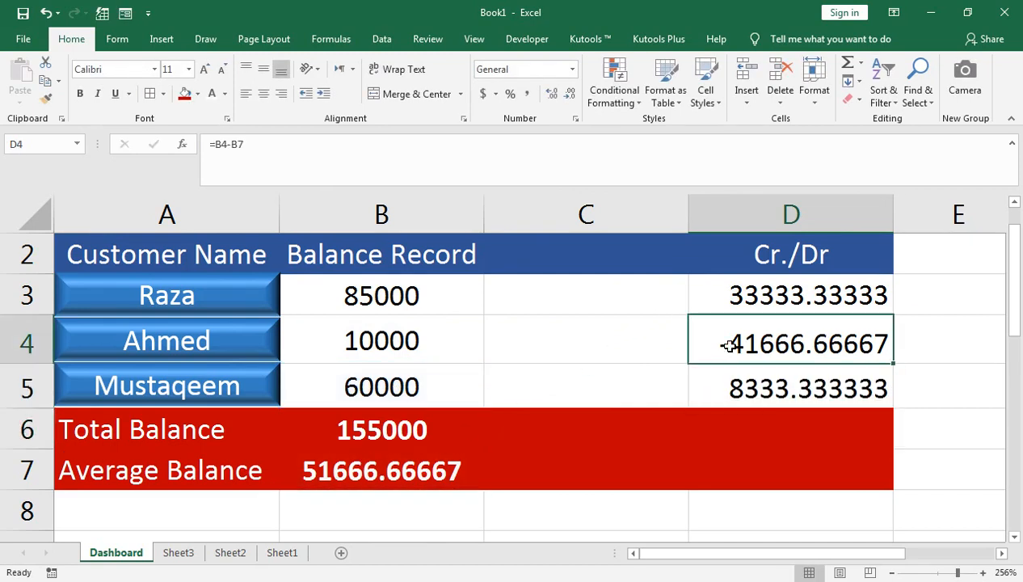
{"action": "left_click", "coordinate": [760, 303]}
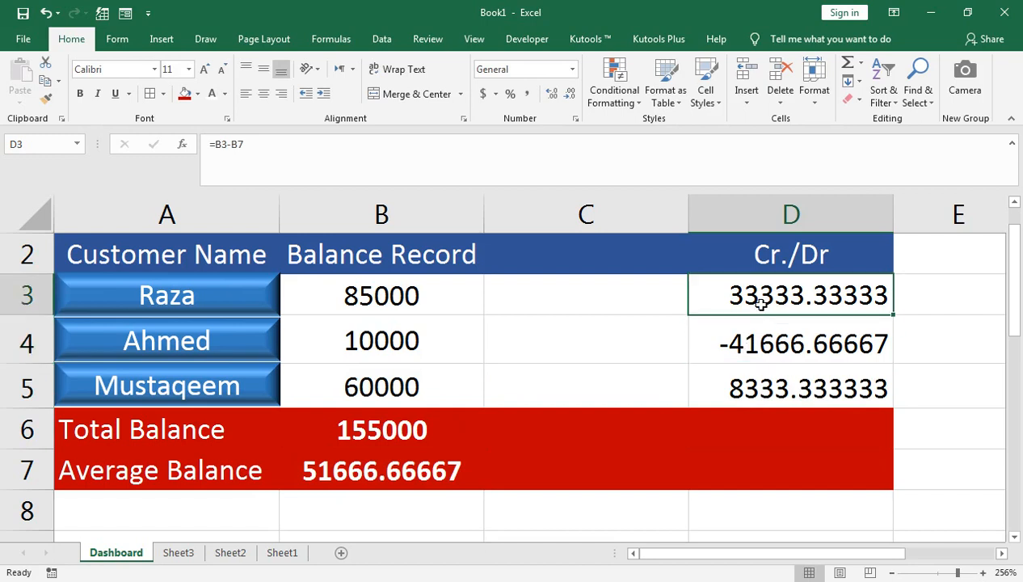
{"action": "key", "text": "shift+Down"}
{"action": "key", "text": "shift+Down"}
{"action": "key", "text": "shift+Down"}
{"action": "key", "text": "shift+Up"}
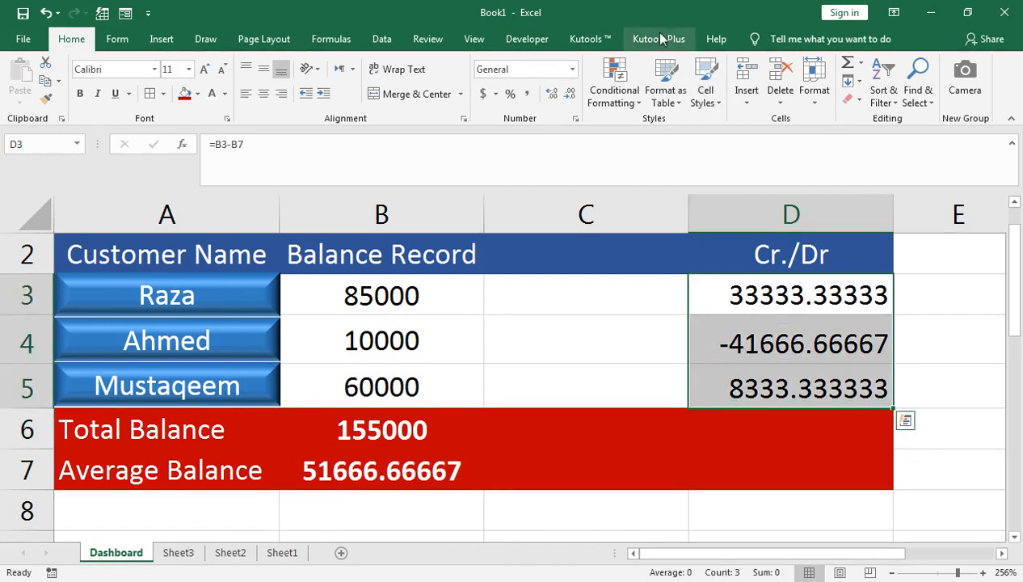
{"action": "left_click", "coordinate": [569, 94]}
{"action": "left_click", "coordinate": [568, 93]}
{"action": "left_click", "coordinate": [569, 94]}
{"action": "left_click", "coordinate": [568, 94]}
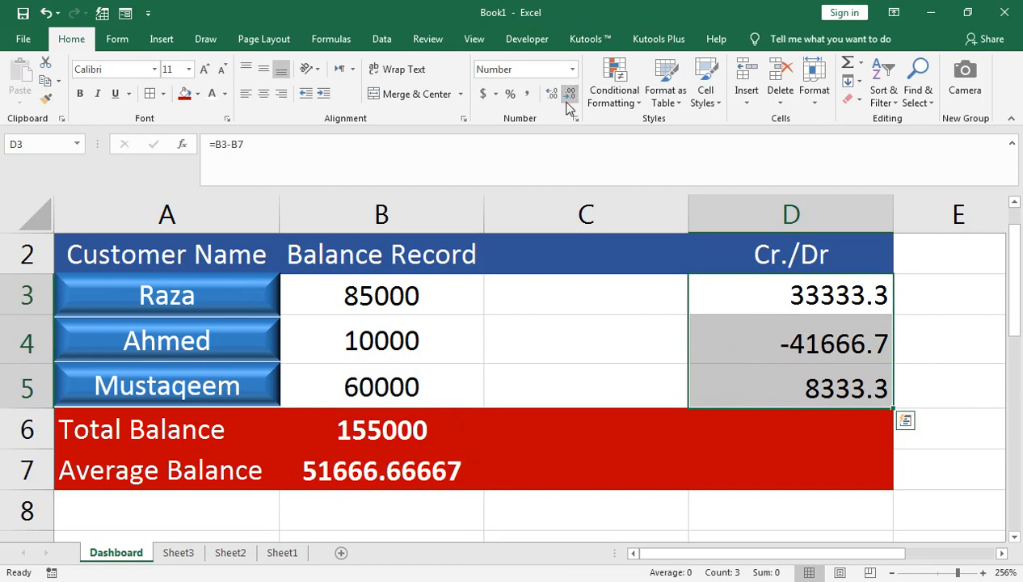
{"action": "left_click", "coordinate": [569, 94]}
- Reduce the average balance in cell B7 to zero decimal places
{"action": "left_click", "coordinate": [402, 428]}
{"action": "key", "text": "Down"}
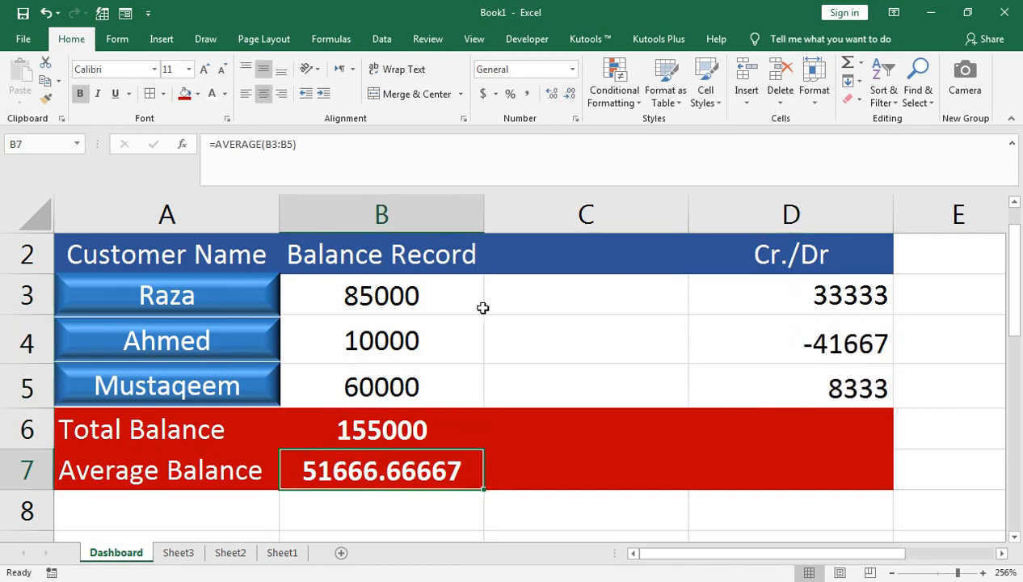
{"action": "left_click", "coordinate": [569, 93]}
{"action": "left_click", "coordinate": [569, 94]}
{"action": "left_click", "coordinate": [569, 93]}
{"action": "left_click", "coordinate": [569, 94]}
{"action": "left_click", "coordinate": [569, 94]}
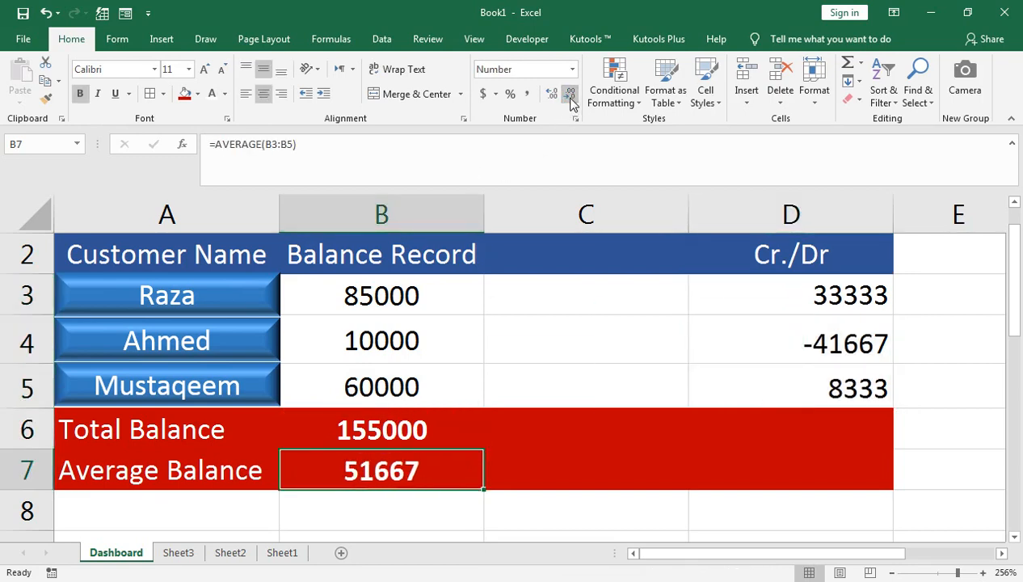
{"action": "left_click", "coordinate": [554, 400]}
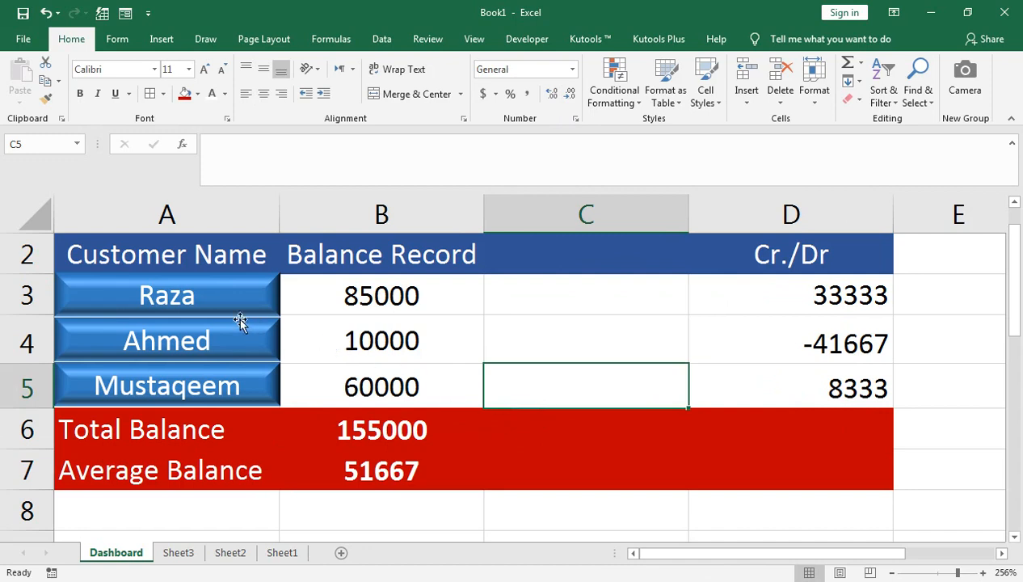
- Look through the account ledgers on Sheet1, Sheet2 and Sheet3
{"action": "left_click", "coordinate": [282, 552]}
{"action": "left_click", "coordinate": [240, 552]}
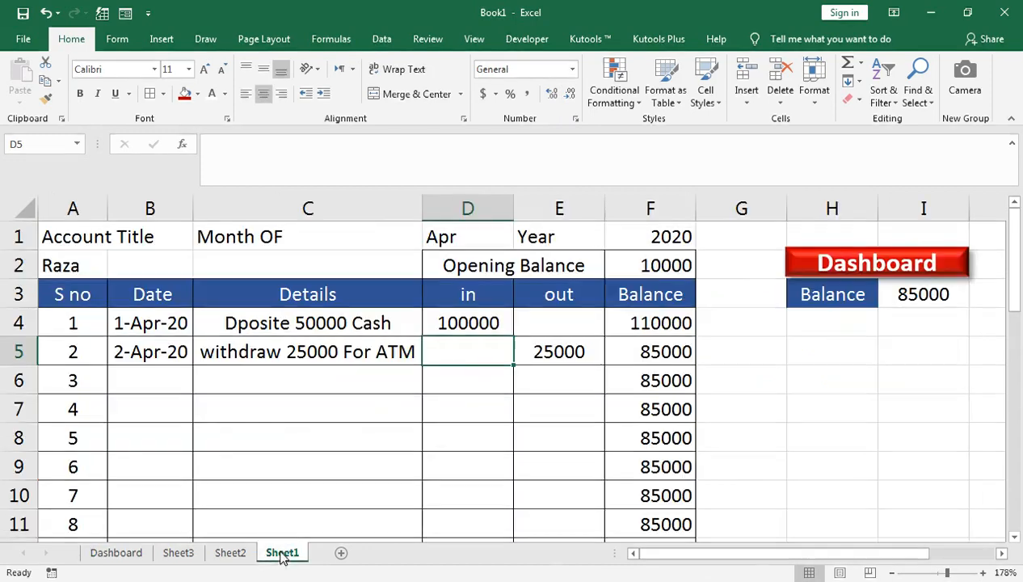
{"action": "left_click", "coordinate": [178, 552]}
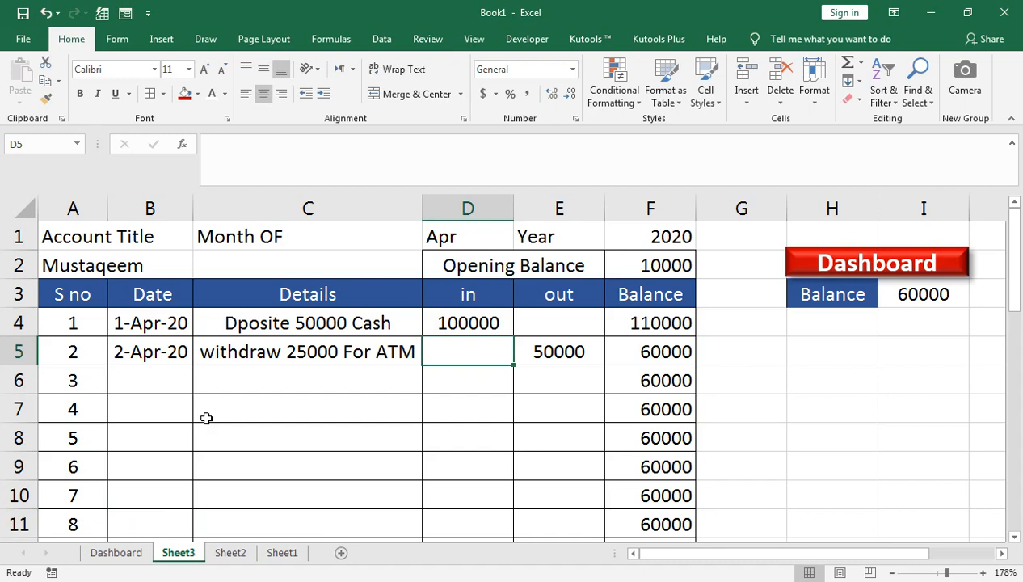
{"action": "left_click", "coordinate": [228, 581]}
{"action": "left_click", "coordinate": [283, 505]}
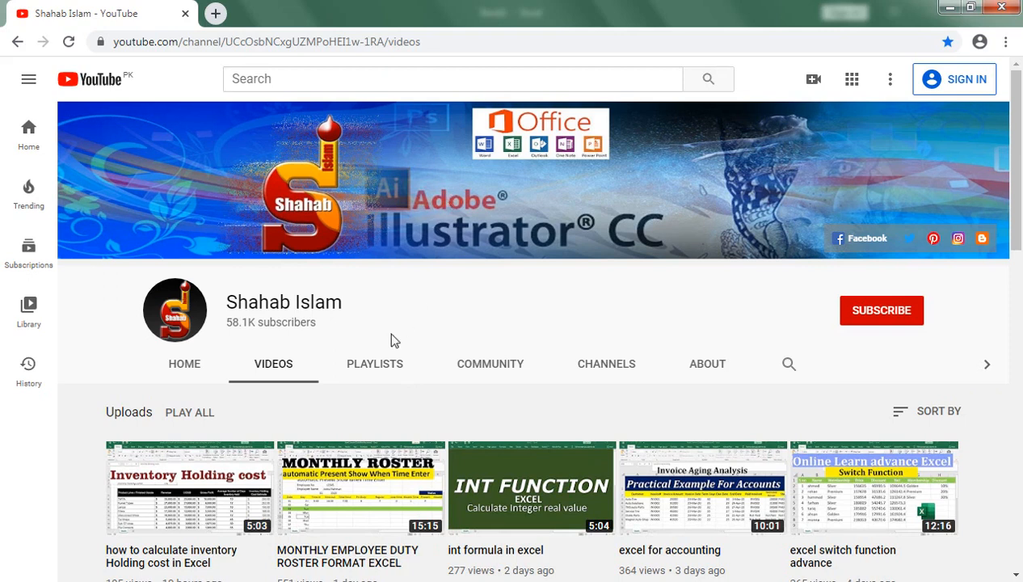
{"action": "left_click", "coordinate": [288, 580]}
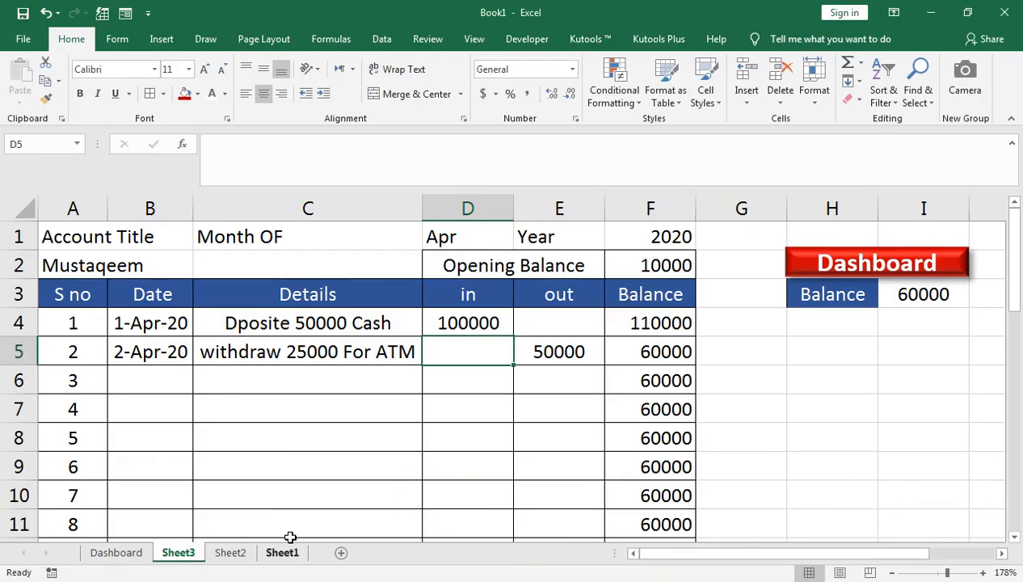
- Freeze rows 1 to 3 of Sheet3 above cell A4 and check the frozen headers along the ledger
{"action": "left_click", "coordinate": [291, 421]}
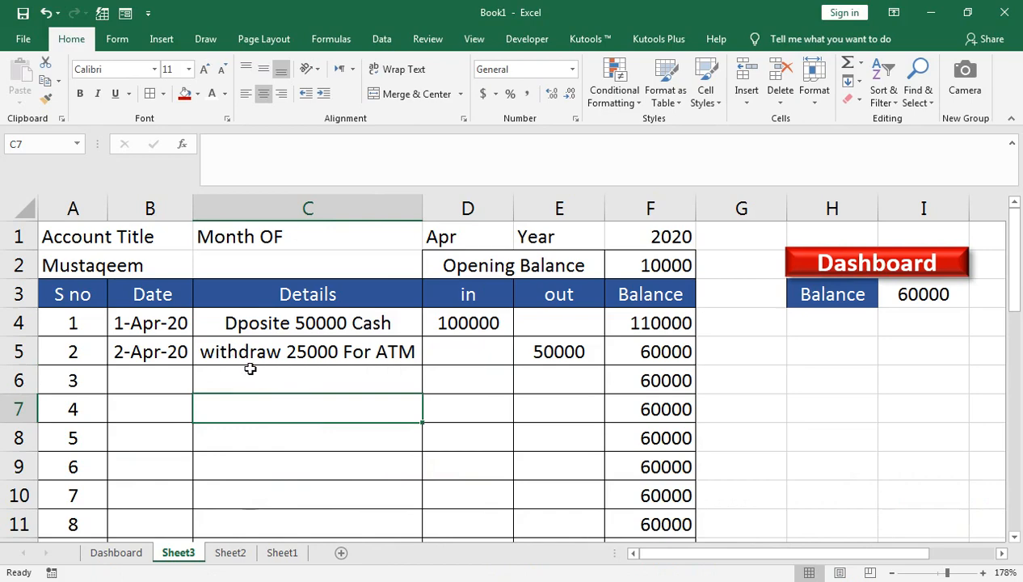
{"action": "scroll", "coordinate": [247, 371], "scroll_direction": "down", "scroll_amount": 6}
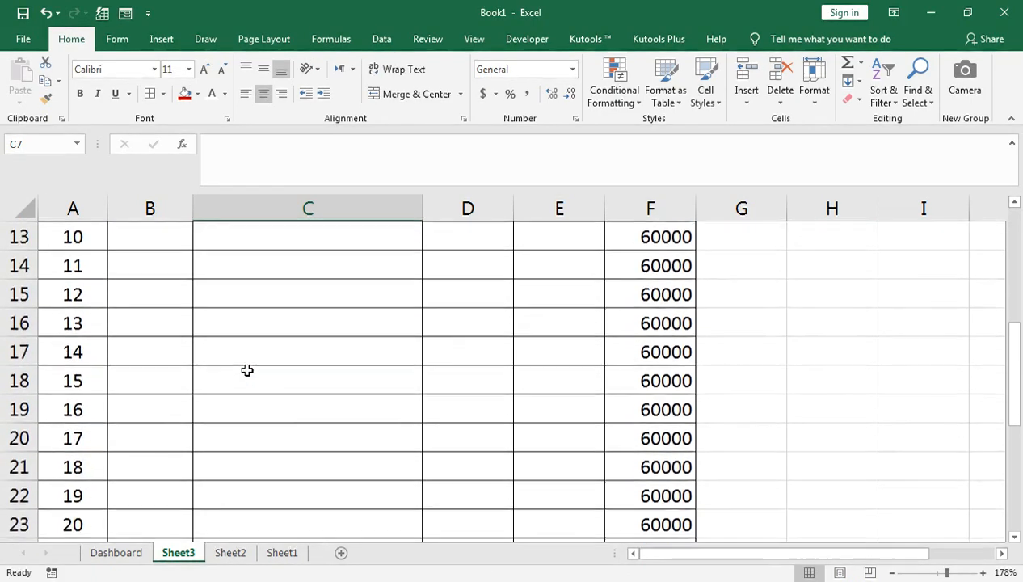
{"action": "scroll", "coordinate": [247, 370], "scroll_direction": "down", "scroll_amount": 3}
{"action": "scroll", "coordinate": [247, 370], "scroll_direction": "up", "scroll_amount": 9}
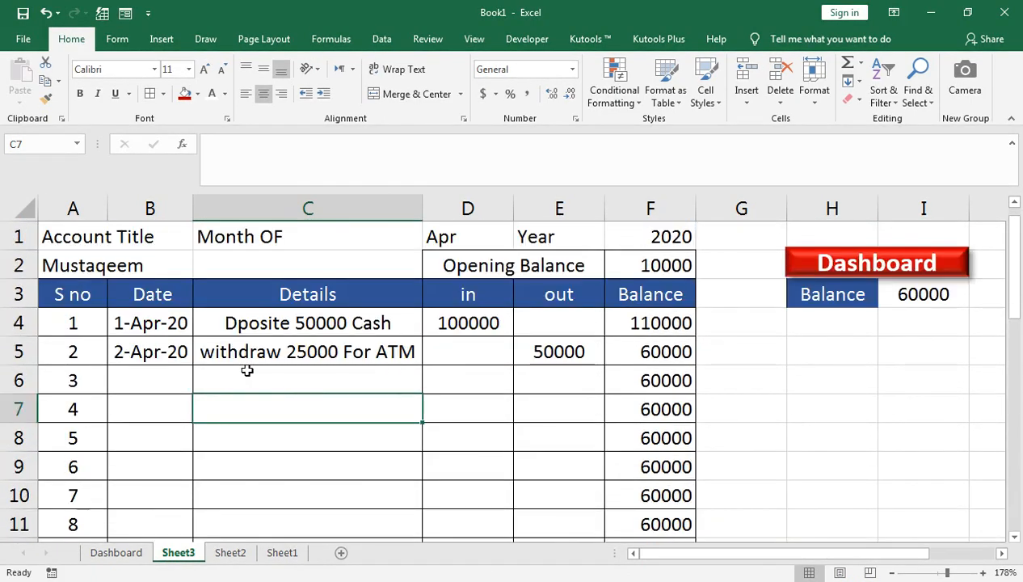
{"action": "left_click", "coordinate": [72, 295]}
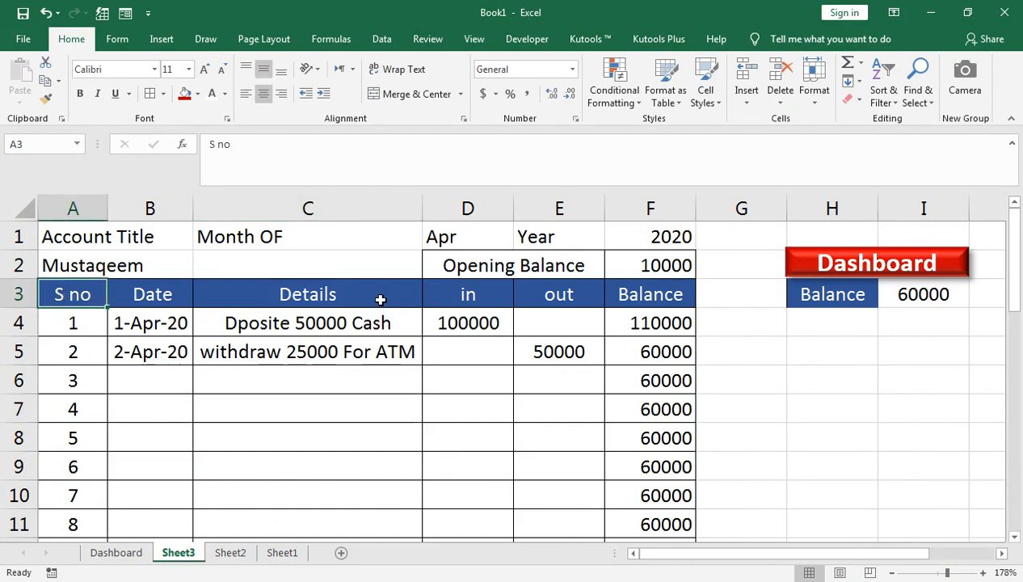
{"action": "scroll", "coordinate": [367, 339], "scroll_direction": "down", "scroll_amount": 3}
{"action": "scroll", "coordinate": [368, 372], "scroll_direction": "up", "scroll_amount": 3}
{"action": "left_click", "coordinate": [78, 320]}
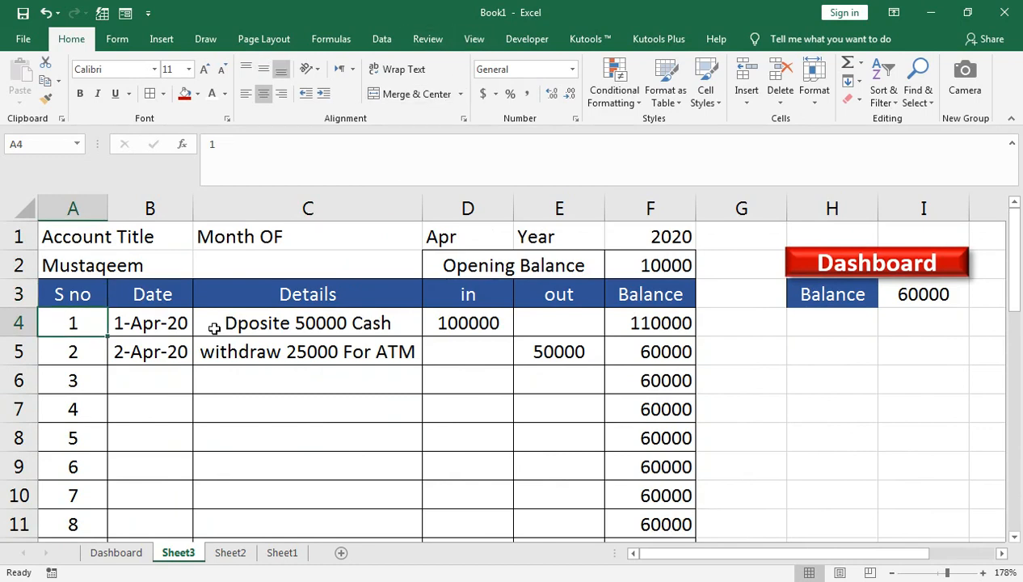
{"action": "left_click", "coordinate": [475, 39]}
{"action": "left_click", "coordinate": [515, 101]}
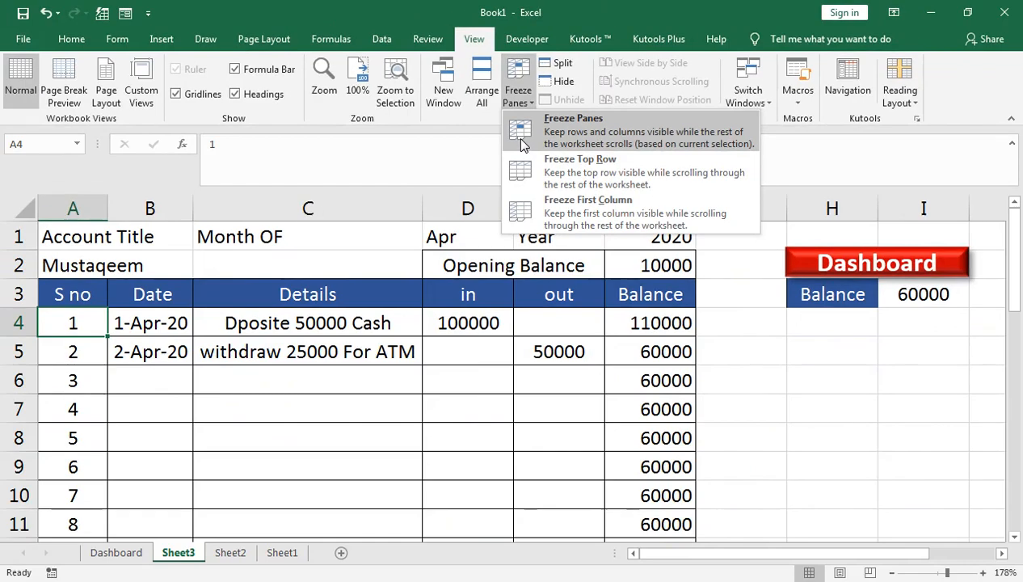
{"action": "left_click", "coordinate": [522, 143]}
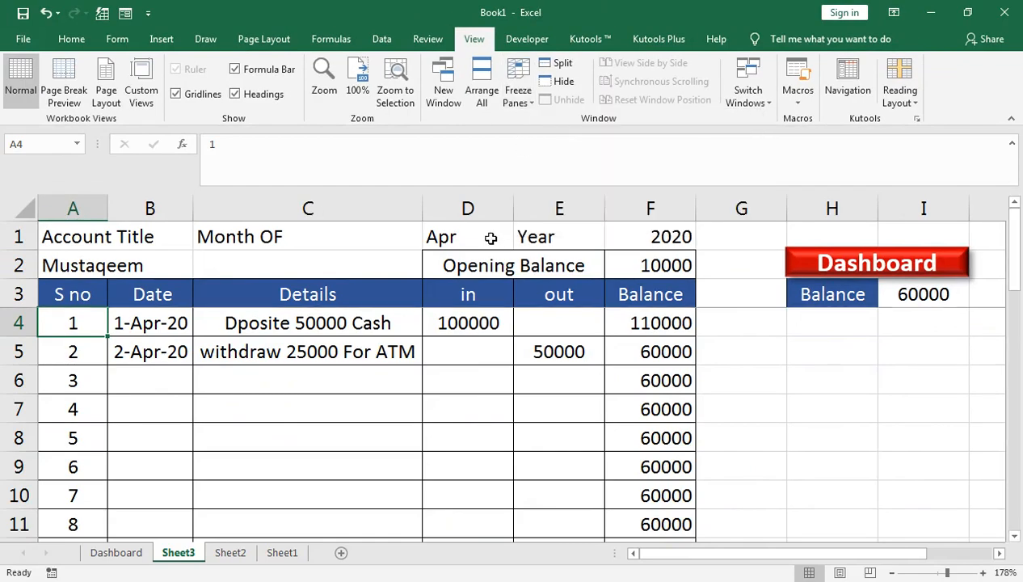
{"action": "scroll", "coordinate": [421, 349], "scroll_direction": "down", "scroll_amount": 1}
{"action": "scroll", "coordinate": [421, 349], "scroll_direction": "down", "scroll_amount": 5}
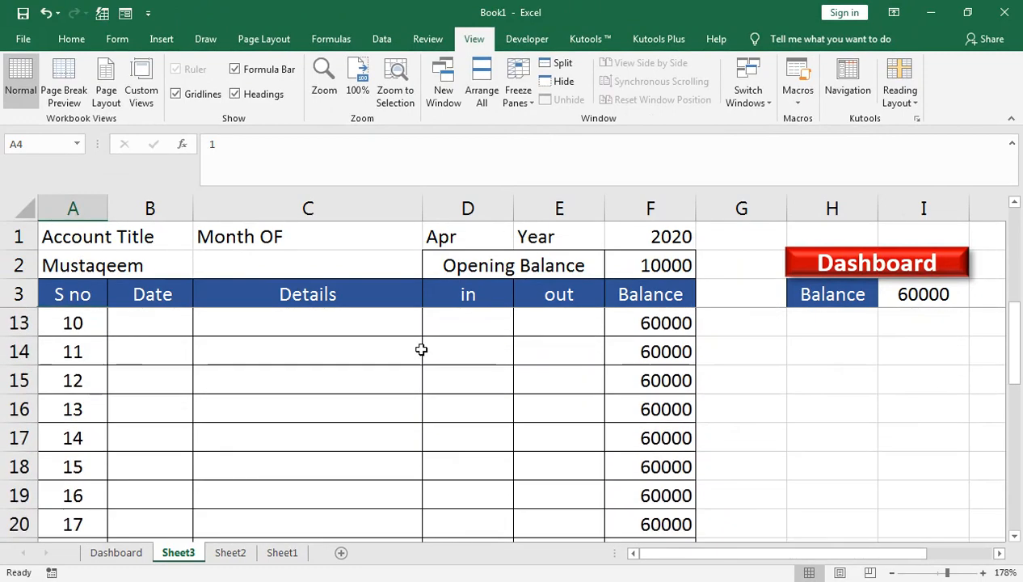
{"action": "scroll", "coordinate": [421, 349], "scroll_direction": "down", "scroll_amount": 1}
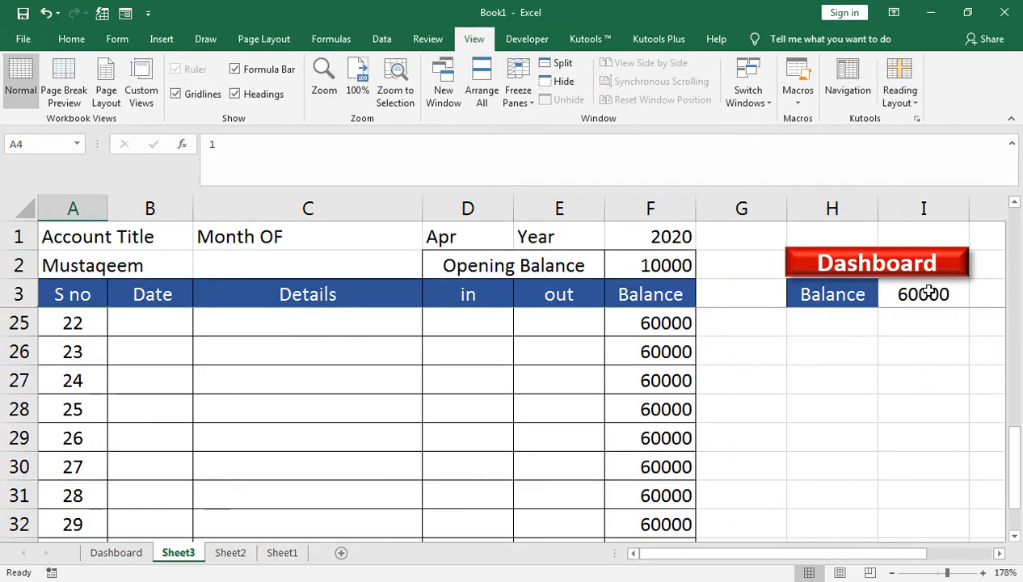
{"action": "scroll", "coordinate": [614, 380], "scroll_direction": "down", "scroll_amount": 2}
{"action": "scroll", "coordinate": [554, 349], "scroll_direction": "up", "scroll_amount": 9}
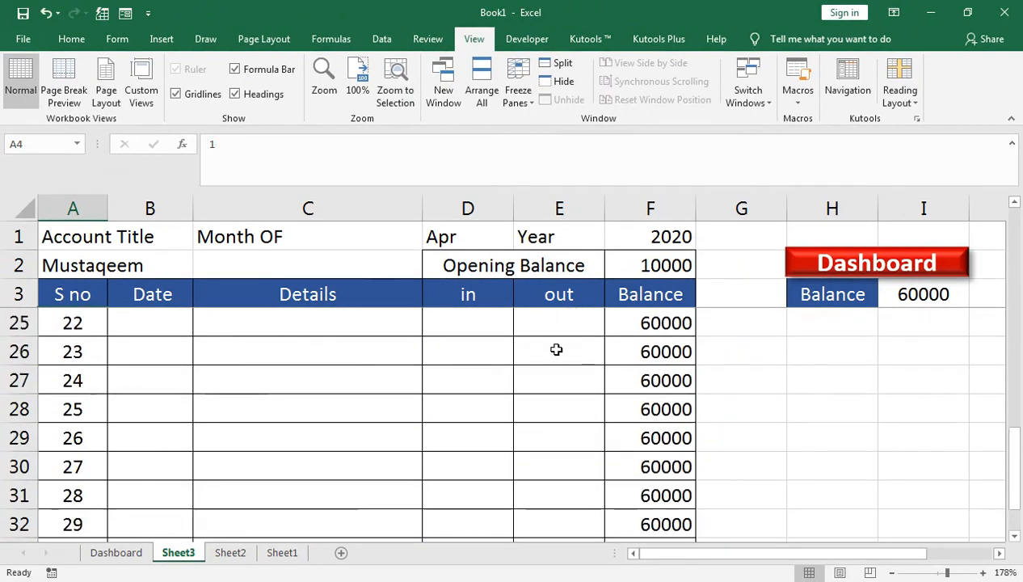
- Freeze rows 1 to 3 and column A of Sheet2 using cell B4 as the split point
{"action": "left_click", "coordinate": [231, 552]}
{"action": "left_click", "coordinate": [182, 328]}
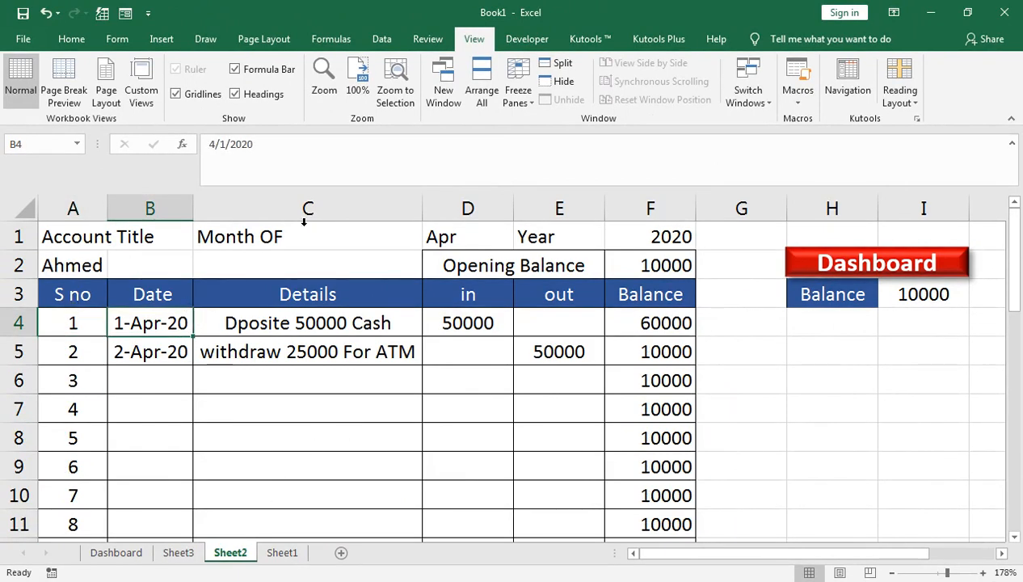
{"action": "left_click", "coordinate": [518, 90]}
{"action": "left_click", "coordinate": [535, 128]}
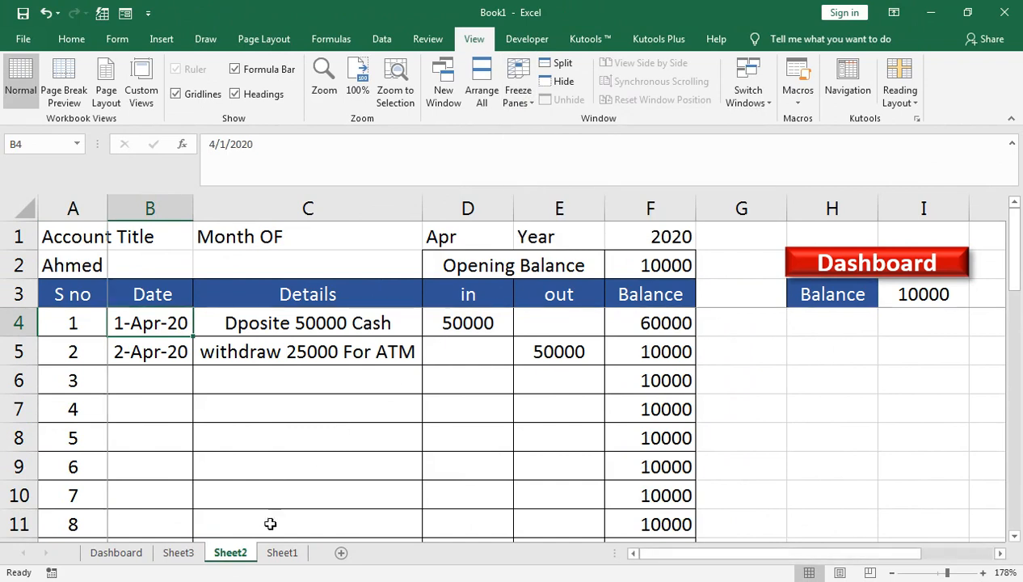
- Freeze rows 1 to 3 of Sheet1 above cell A4 and check the frozen headers along the ledger
{"action": "left_click", "coordinate": [282, 553]}
{"action": "left_click", "coordinate": [86, 325]}
{"action": "left_click", "coordinate": [518, 90]}
{"action": "left_click", "coordinate": [535, 121]}
{"action": "scroll", "coordinate": [225, 391], "scroll_direction": "down", "scroll_amount": 4}
{"action": "scroll", "coordinate": [225, 391], "scroll_direction": "down", "scroll_amount": 9}
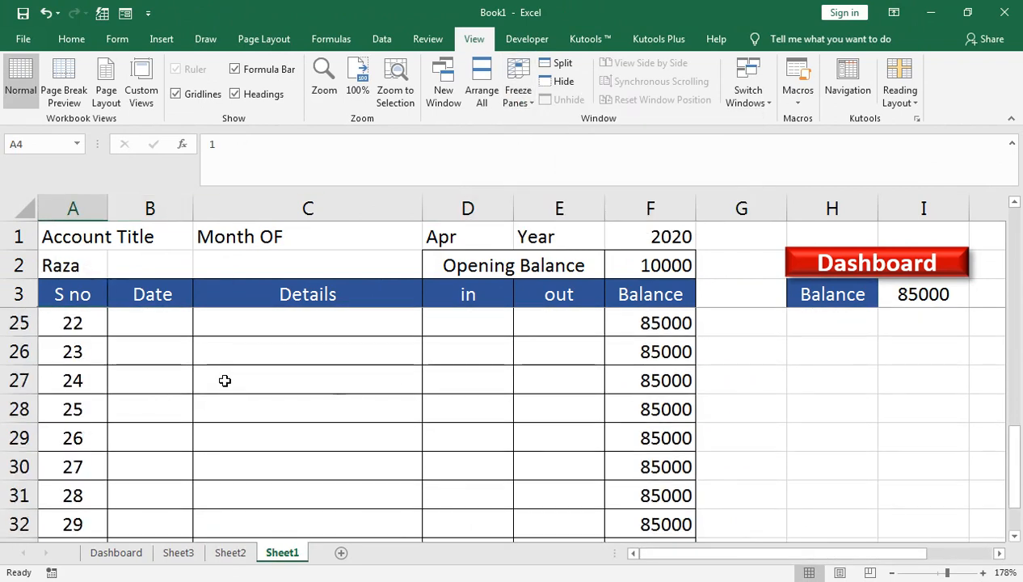
{"action": "scroll", "coordinate": [226, 381], "scroll_direction": "up", "scroll_amount": 13}
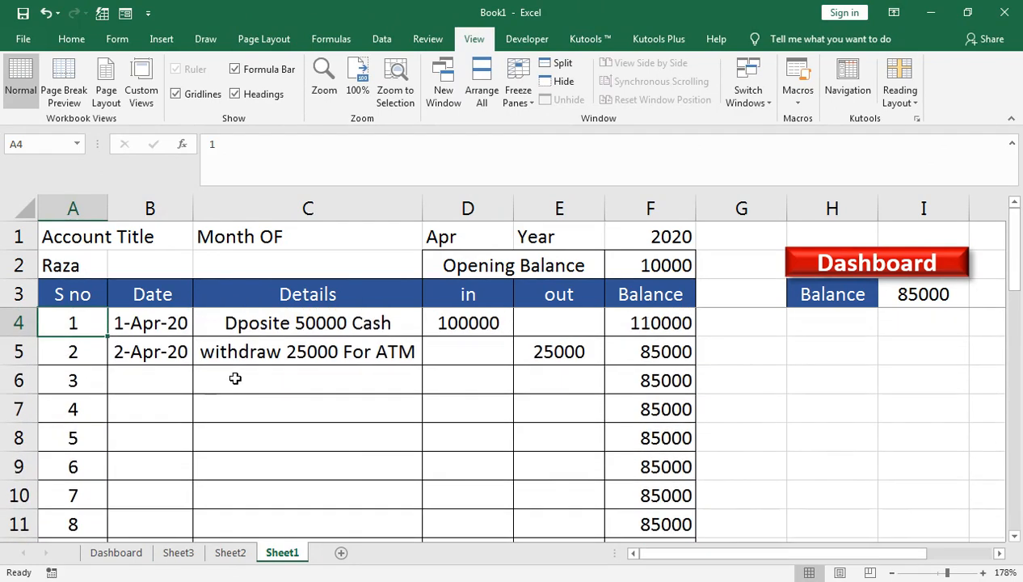
- Check the frozen header rows along the ledgers on Sheet2 and Sheet3
{"action": "left_click", "coordinate": [241, 552]}
{"action": "scroll", "coordinate": [338, 380], "scroll_direction": "down", "scroll_amount": 3}
{"action": "scroll", "coordinate": [339, 362], "scroll_direction": "up", "scroll_amount": 2}
{"action": "scroll", "coordinate": [339, 362], "scroll_direction": "up", "scroll_amount": 1}
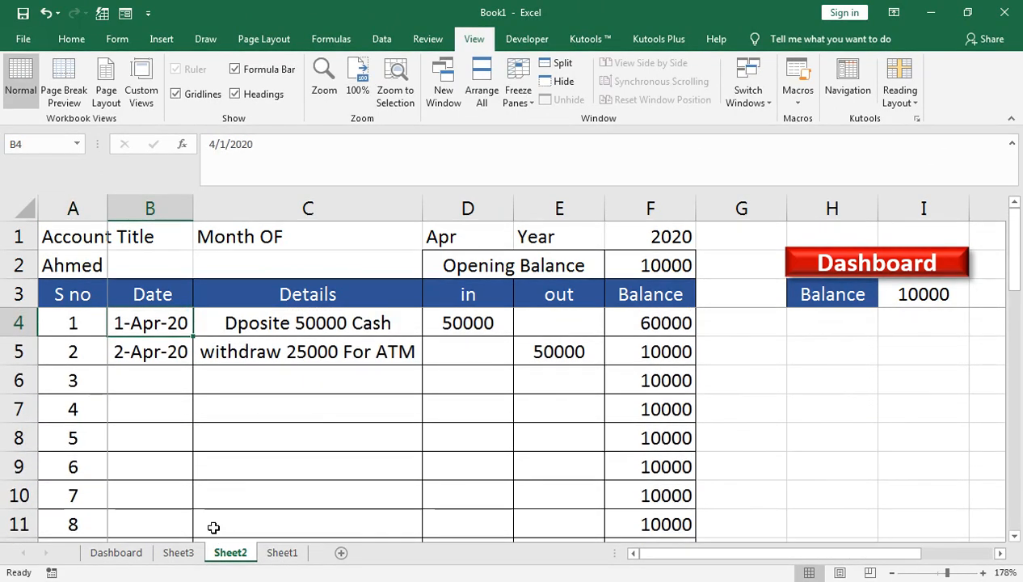
{"action": "left_click", "coordinate": [177, 553]}
{"action": "scroll", "coordinate": [302, 359], "scroll_direction": "down", "scroll_amount": 7}
{"action": "scroll", "coordinate": [301, 359], "scroll_direction": "up", "scroll_amount": 5}
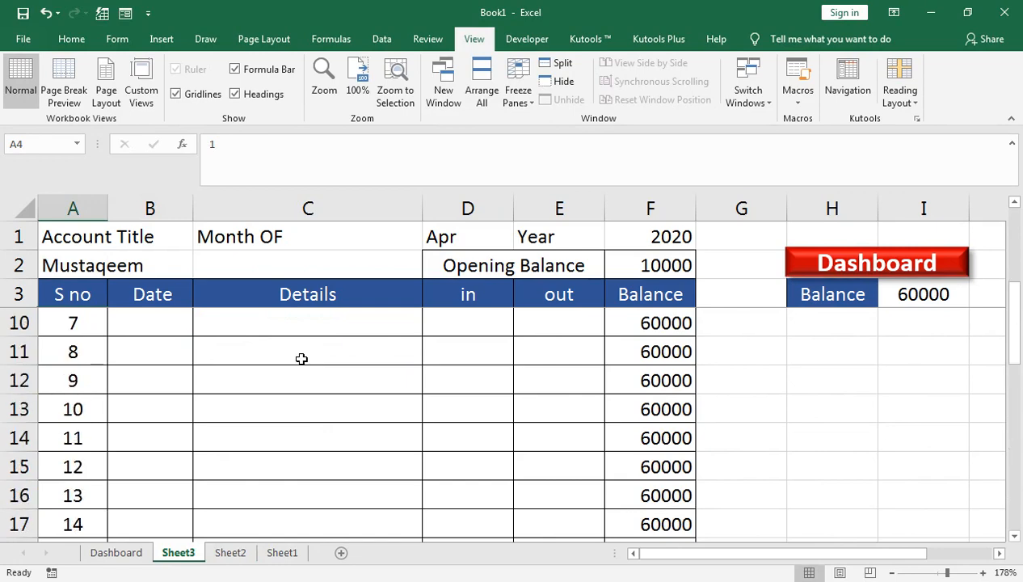
{"action": "scroll", "coordinate": [300, 359], "scroll_direction": "up", "scroll_amount": 2}
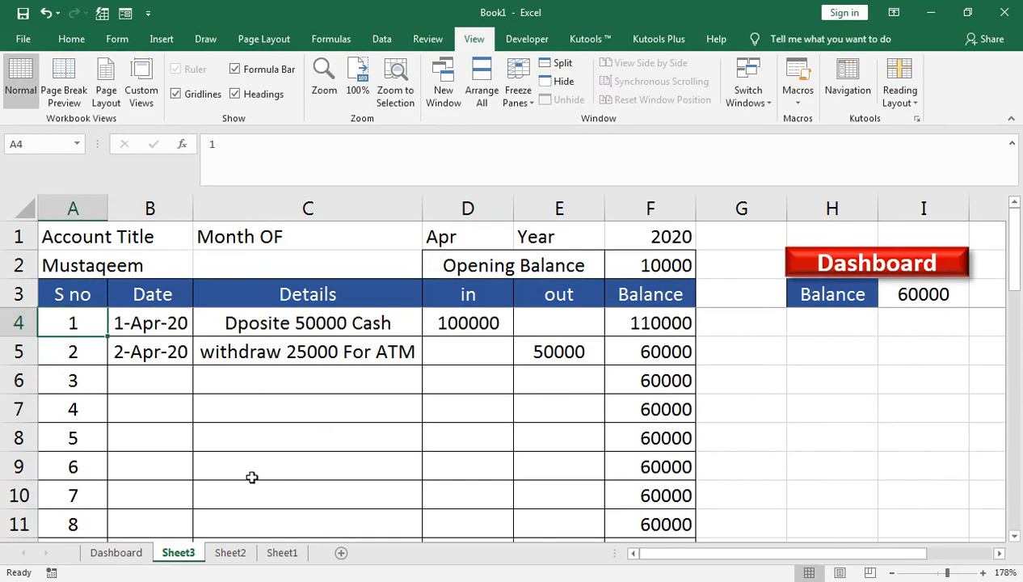
{"action": "left_click", "coordinate": [273, 509]}
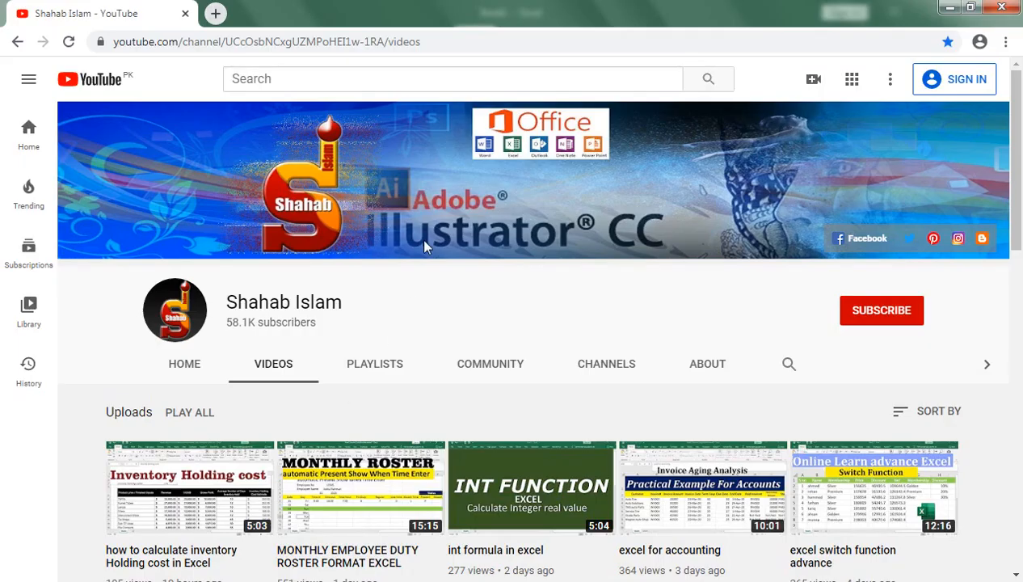